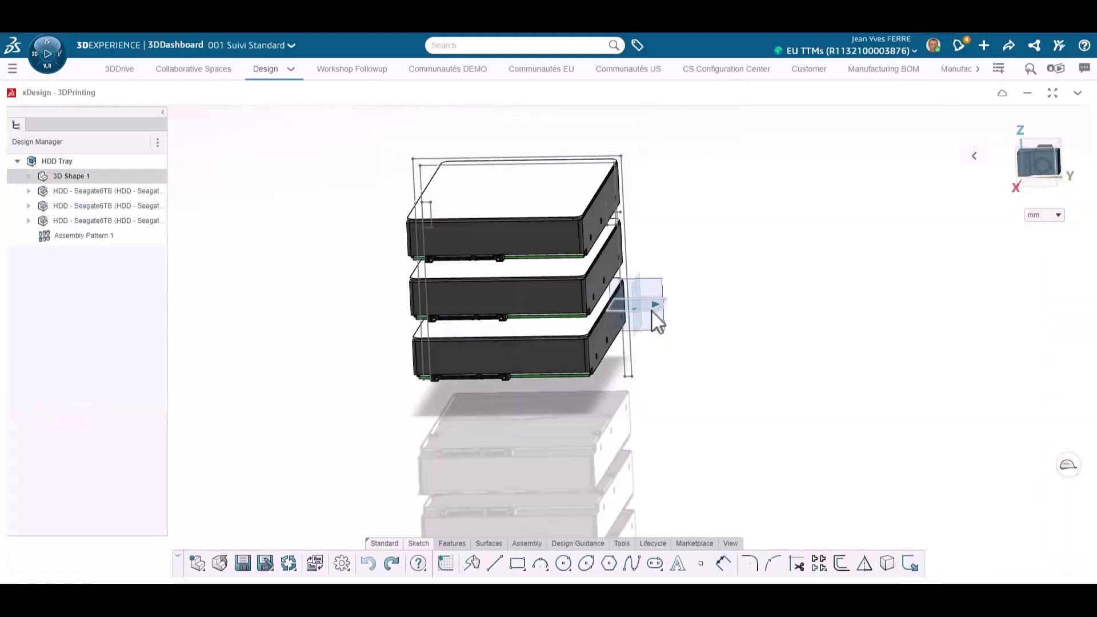
Turn the short end line of the tray's rectangular sketch into construction geometry and dimension the profile's length
{"action": "left_click", "coordinate": [685, 285]}
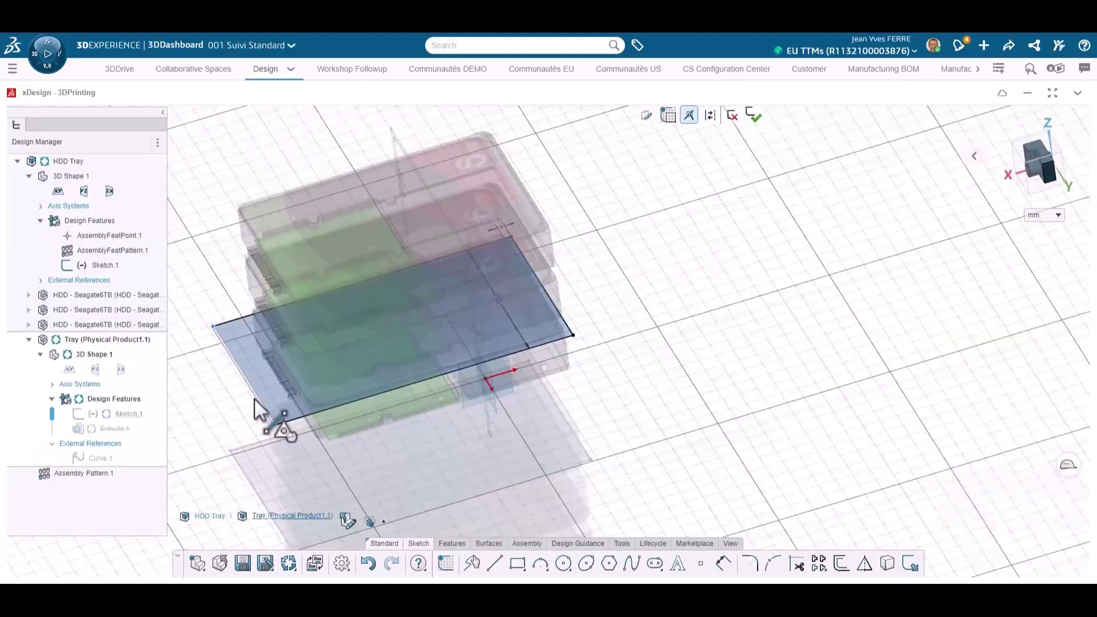
{"action": "left_click", "coordinate": [256, 398]}
{"action": "left_click", "coordinate": [293, 436]}
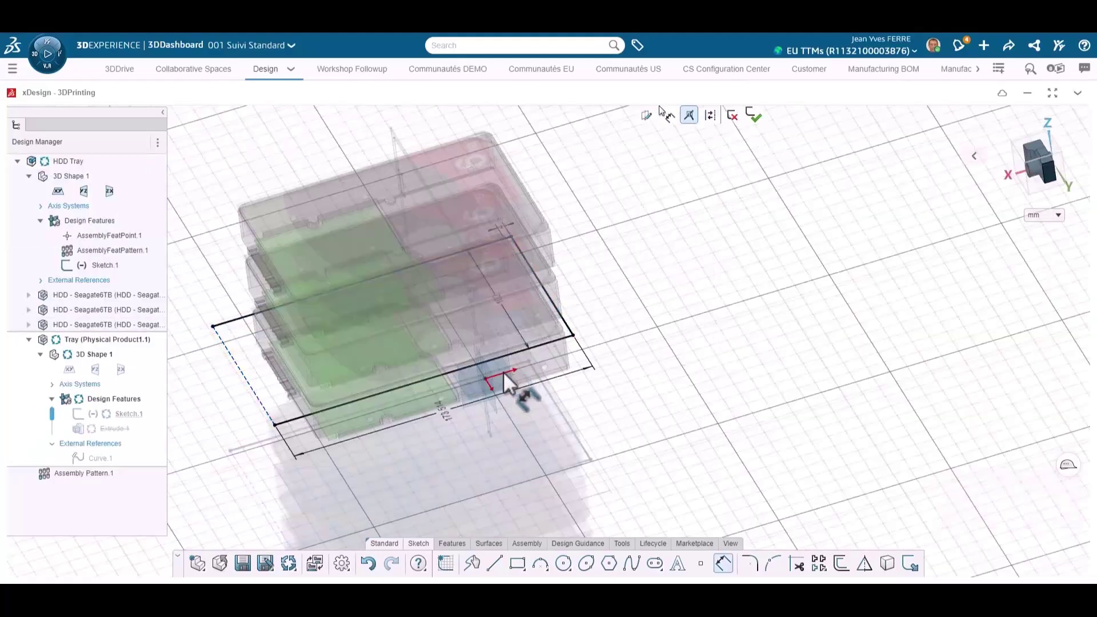
{"action": "left_click", "coordinate": [521, 432]}
Fillet two vertical corner edges of the U-shaped tray frame's closed end with a 4 mm radius
{"action": "middle_click_drag", "start_coordinate": [655, 405], "coordinate": [476, 424]}
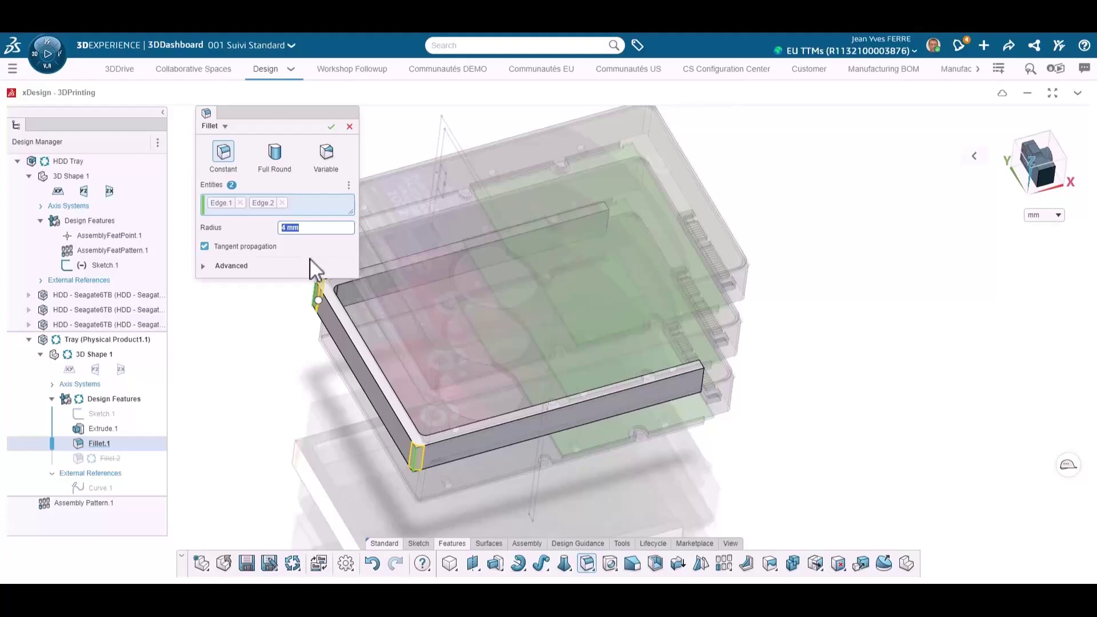
{"action": "left_click", "coordinate": [331, 126]}
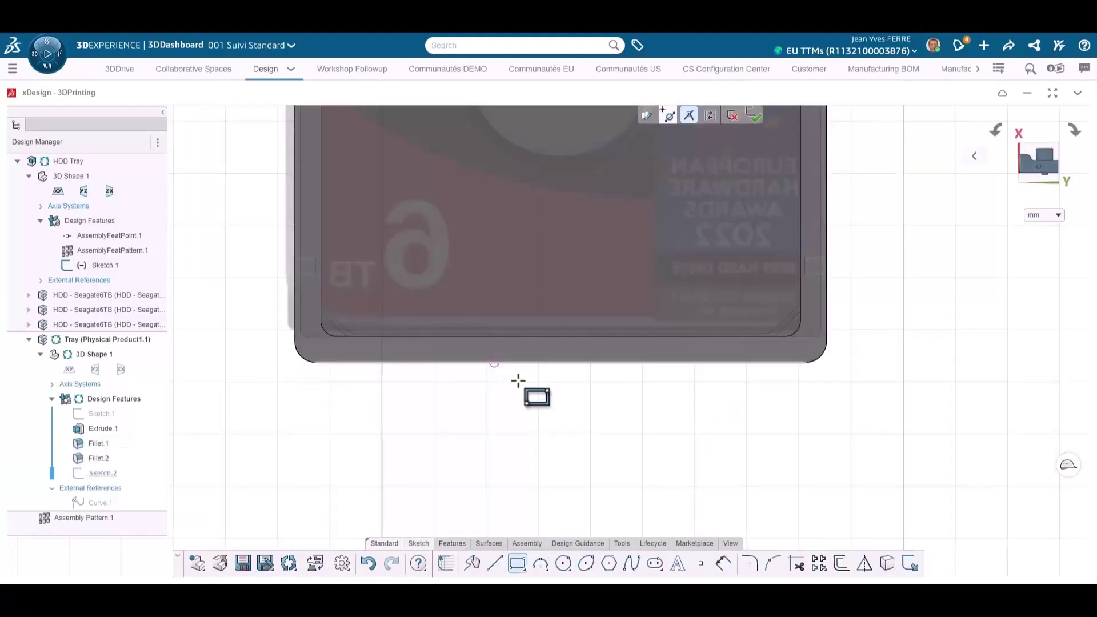
Sketch a rectangle on the tray's front edge and round its two outer corners to a 10 mm radius for the handle
{"action": "left_click", "coordinate": [494, 362]}
{"action": "left_click", "coordinate": [640, 424]}
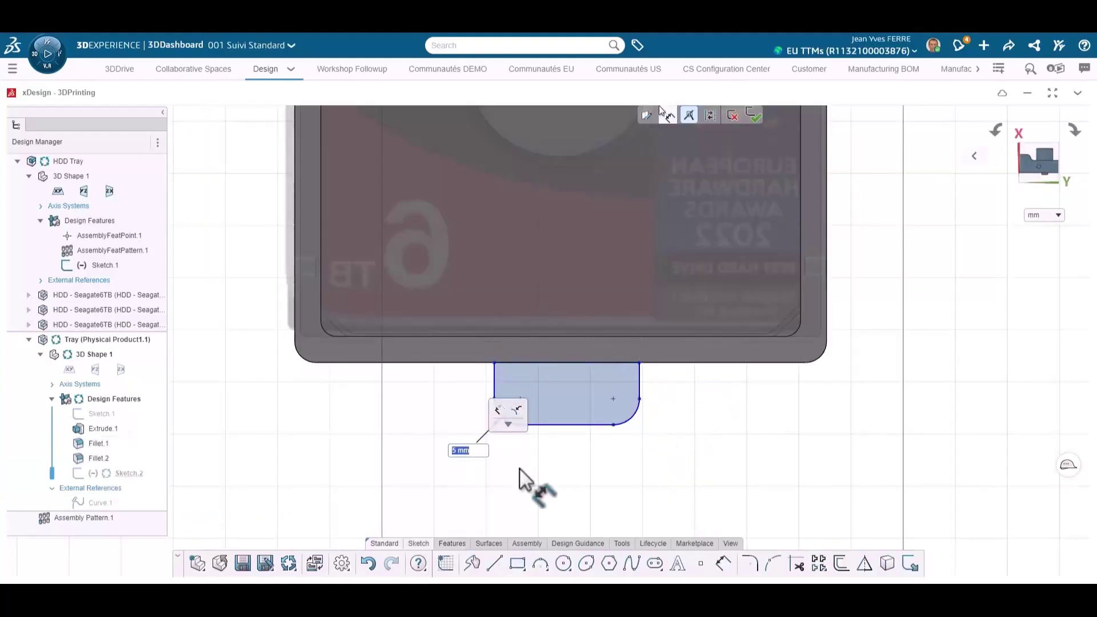
{"action": "type", "text": "10"}
{"action": "key", "text": "Return"}
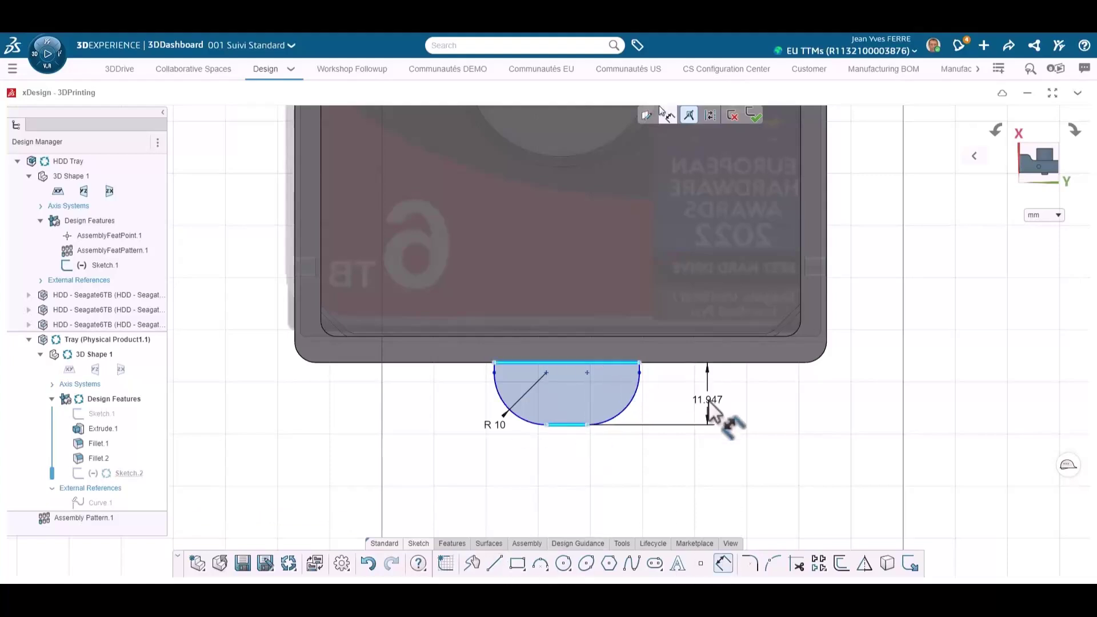
Dimension the handle profile 18 mm deep and 40 mm wide
{"action": "left_click", "coordinate": [708, 394]}
{"action": "type", "text": "18"}
{"action": "key", "text": "Return"}
{"action": "left_click", "coordinate": [601, 363]}
{"action": "left_click", "coordinate": [579, 516]}
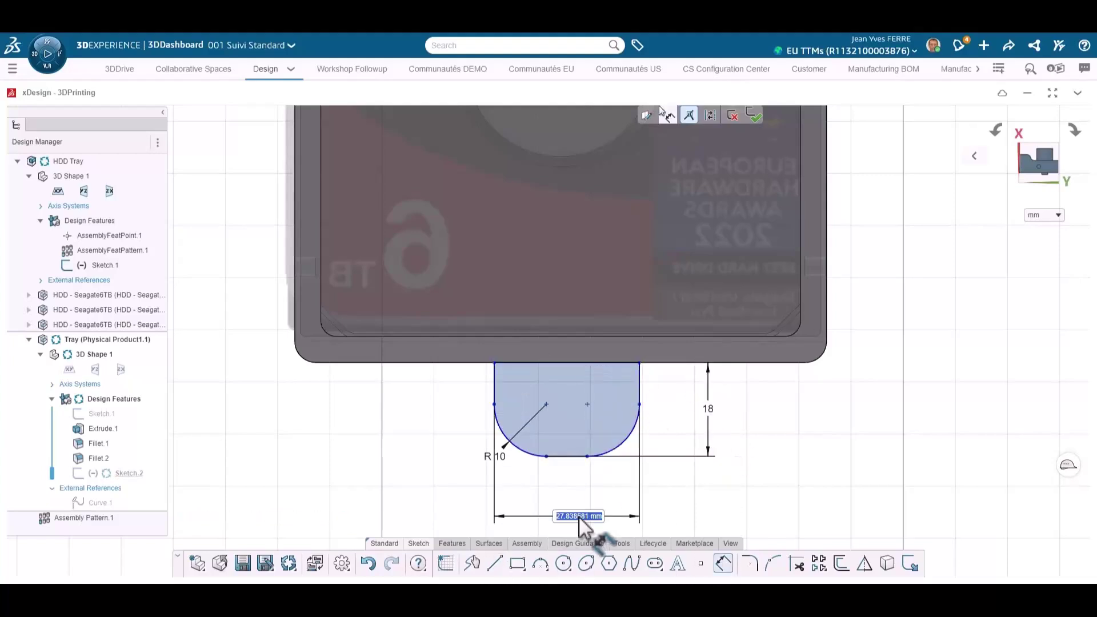
{"action": "type", "text": "40"}
{"action": "key", "text": "Return"}
Draw a construction line from the midpoint of the frame's front edge to the midpoint of the handle's outer edge
{"action": "key", "text": "l"}
{"action": "left_click", "coordinate": [561, 362]}
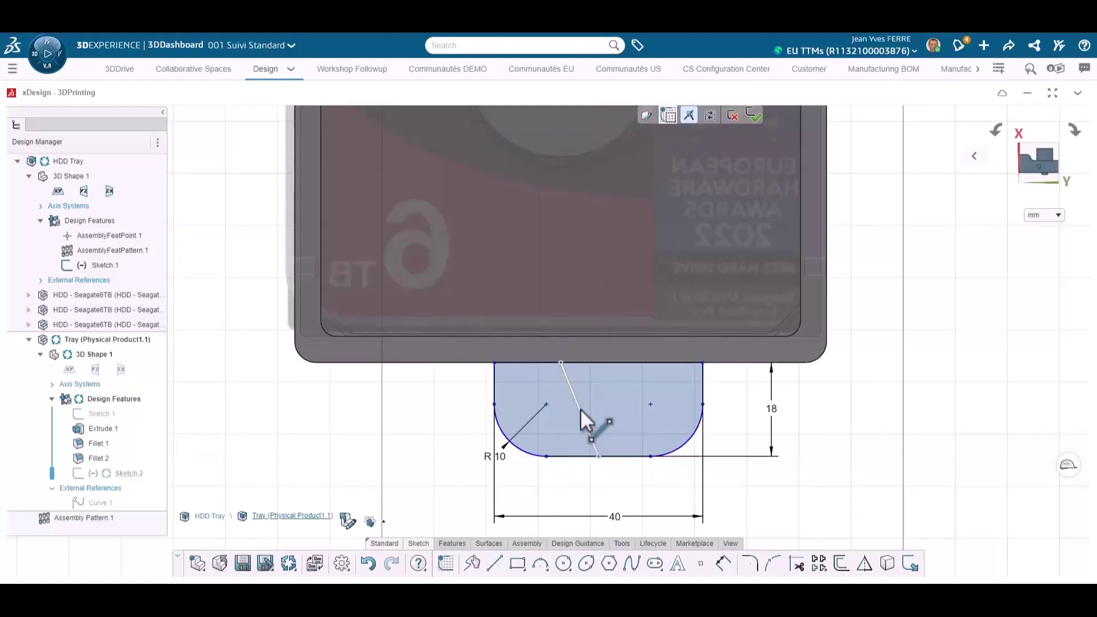
{"action": "left_click", "coordinate": [598, 455]}
{"action": "left_click", "coordinate": [624, 381]}
Extrude the handle profile in the reversed direction as an added solid on the tray frame
{"action": "scroll", "coordinate": [820, 428], "scroll_direction": "down", "scroll_amount": 2}
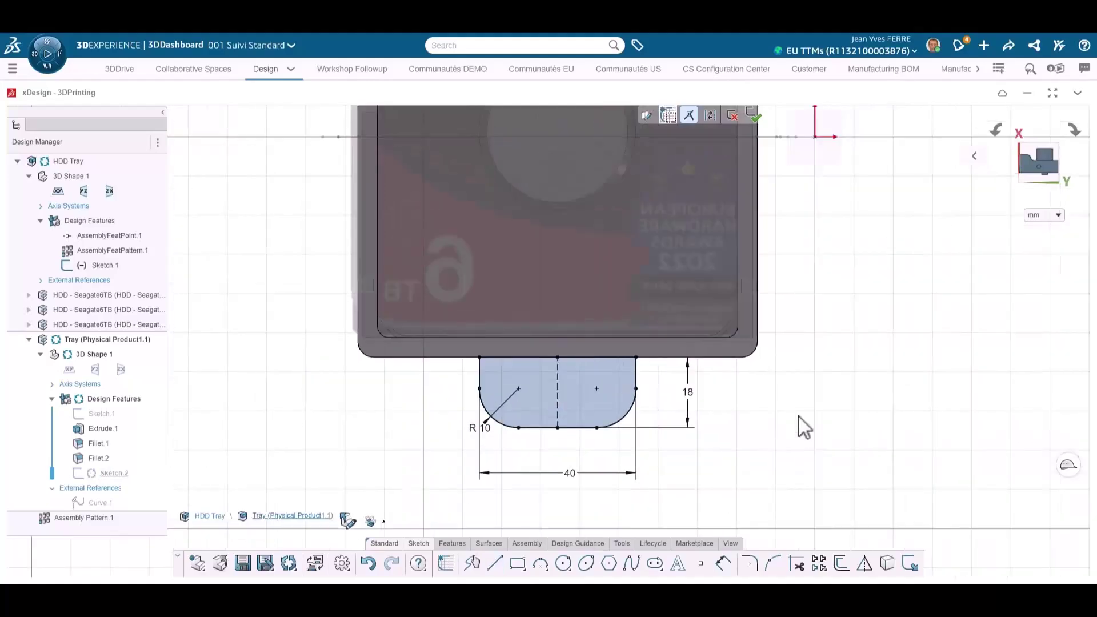
{"action": "mouse_move", "coordinate": [775, 409]}
{"action": "middle_mouse_down"}
{"action": "mouse_move", "coordinate": [710, 425]}
{"action": "mouse_move", "coordinate": [698, 442]}
{"action": "middle_mouse_up"}
{"action": "left_click", "coordinate": [452, 543]}
{"action": "left_click", "coordinate": [496, 564]}
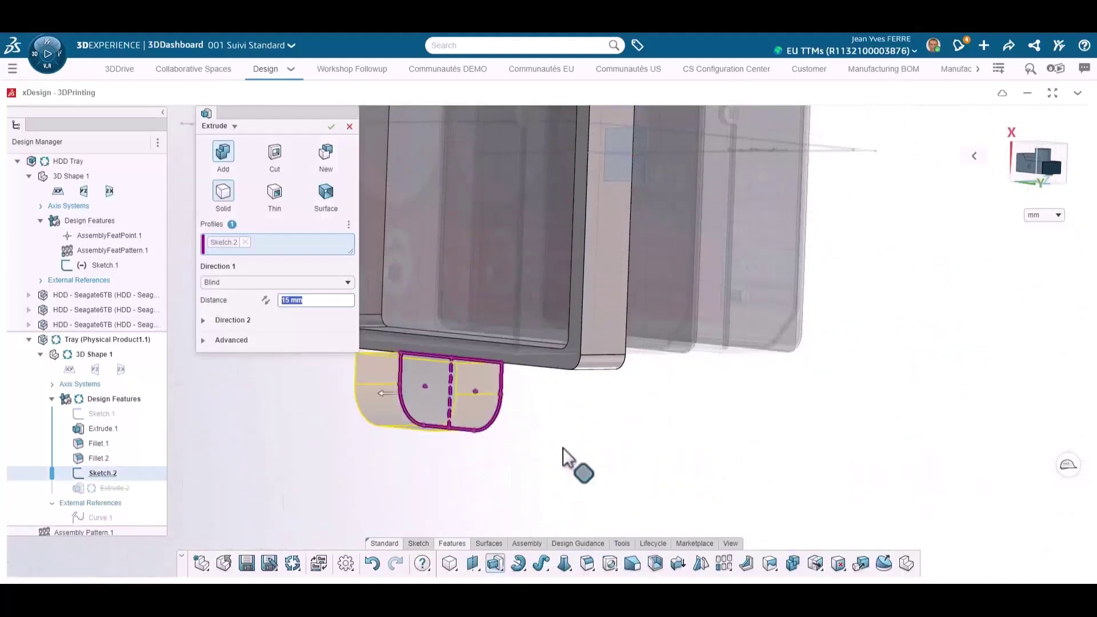
{"action": "left_click", "coordinate": [266, 300]}
{"action": "key", "text": "Return"}
Apply a 2 mm constant fillet to the edges of the handle's upper face
{"action": "left_click", "coordinate": [587, 564]}
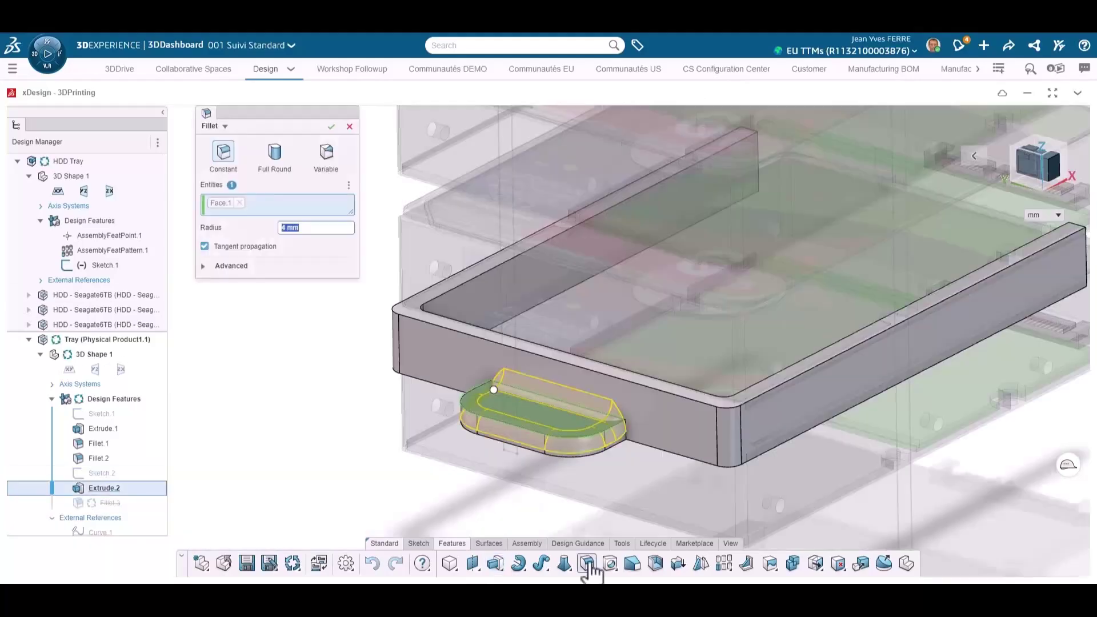
{"action": "type", "text": "2"}
{"action": "key", "text": "Return"}
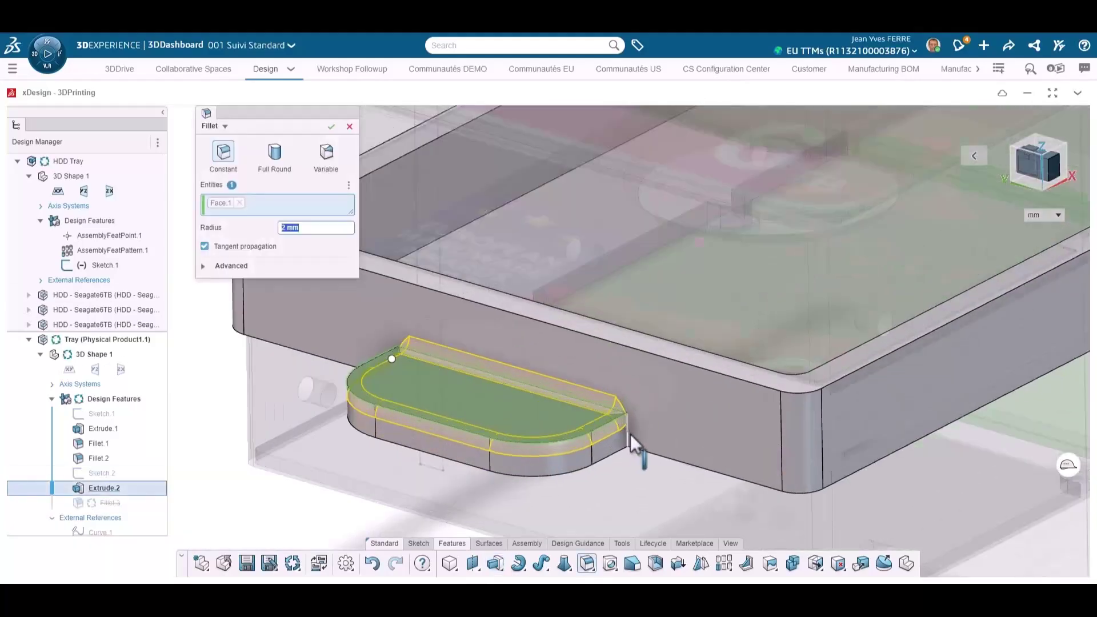
Apply a 2 mm constant fillet along the outer upper edge of the tray frame
{"action": "middle_click_drag", "start_coordinate": [588, 486], "coordinate": [417, 411]}
{"action": "left_click", "coordinate": [410, 221]}
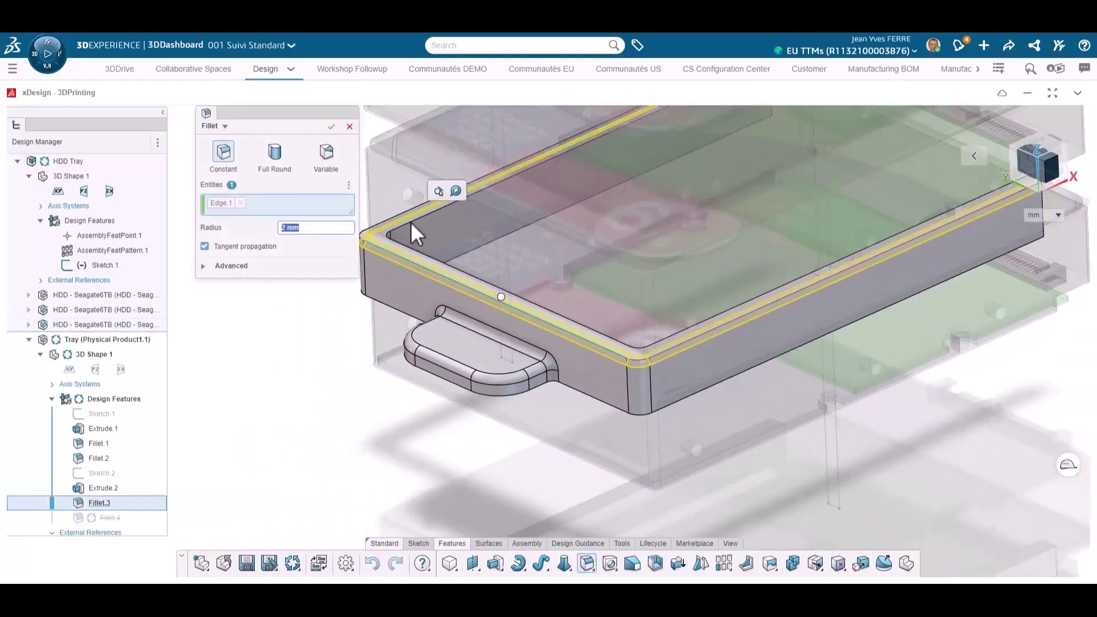
{"action": "left_click", "coordinate": [331, 126]}
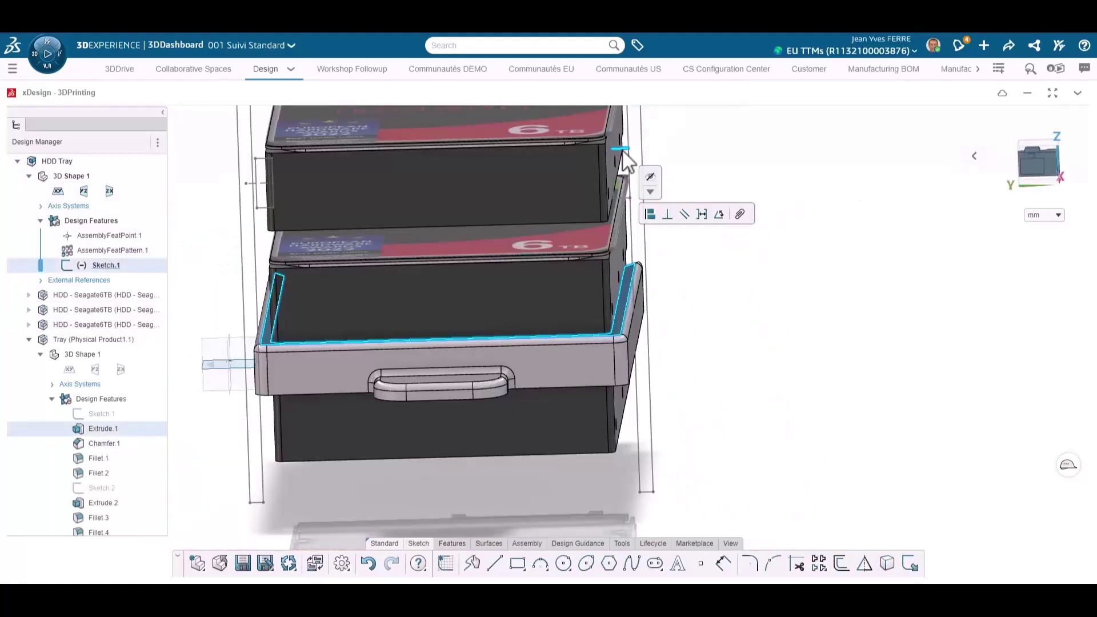
Mate the tray's face coincident with the guide sketch line and add a distance mate between the tray's inner side and the drive's side
{"action": "left_click", "coordinate": [649, 215]}
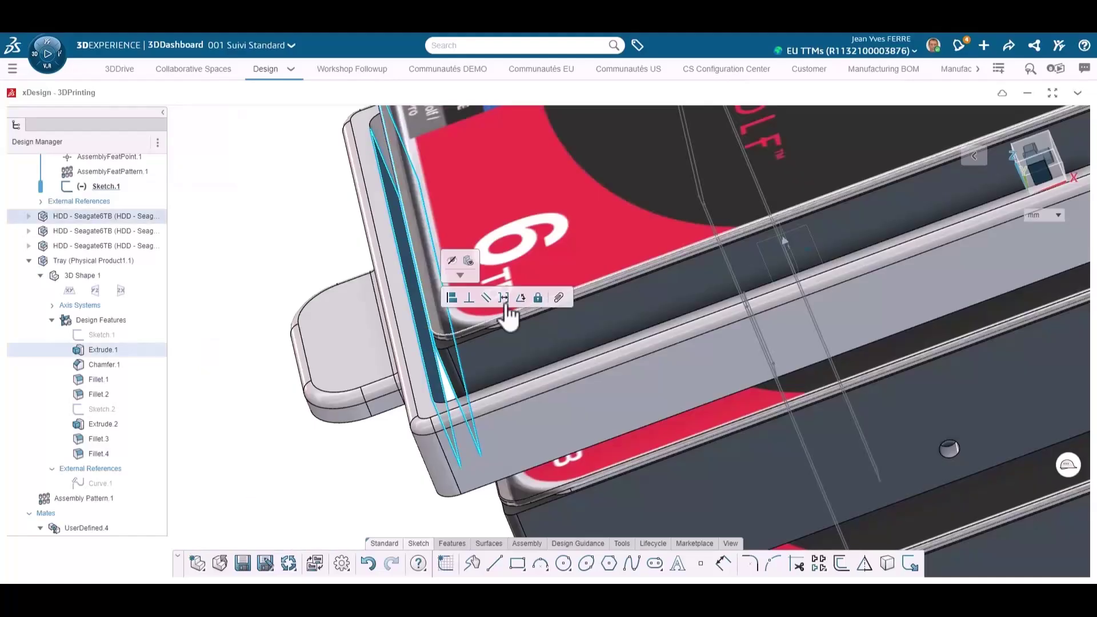
{"action": "left_click", "coordinate": [594, 284]}
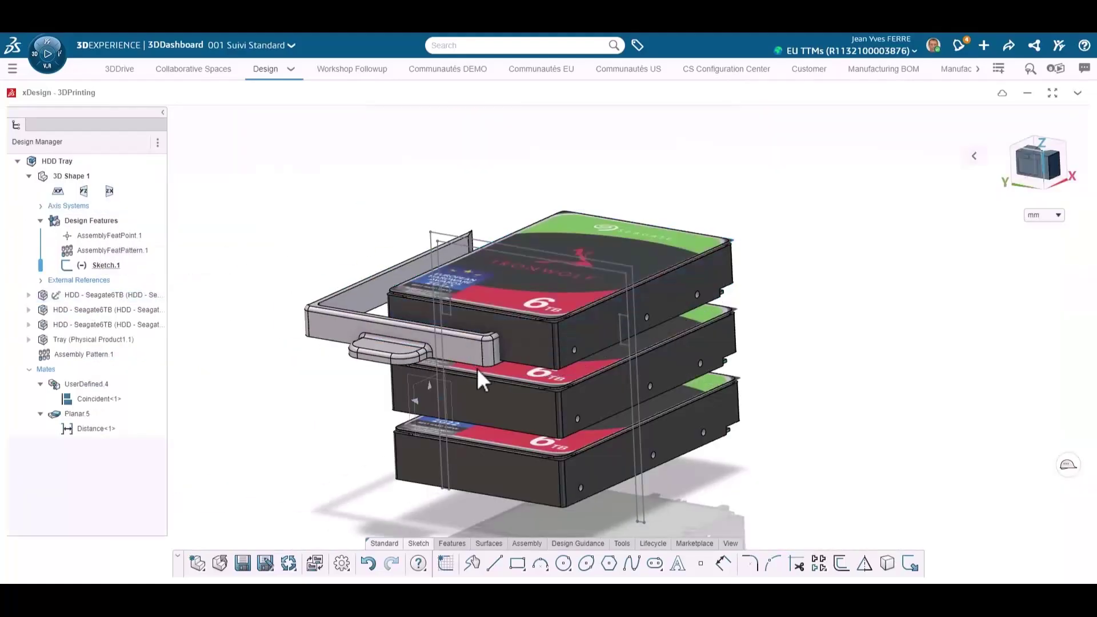
Add a coincident mate between the tray and the uppermost hard drive to align them lengthwise
{"action": "left_click", "coordinate": [412, 361]}
{"action": "middle_click_drag", "start_coordinate": [413, 361], "coordinate": [353, 304]}
{"action": "left_click", "coordinate": [353, 304]}
{"action": "left_click", "coordinate": [372, 247]}
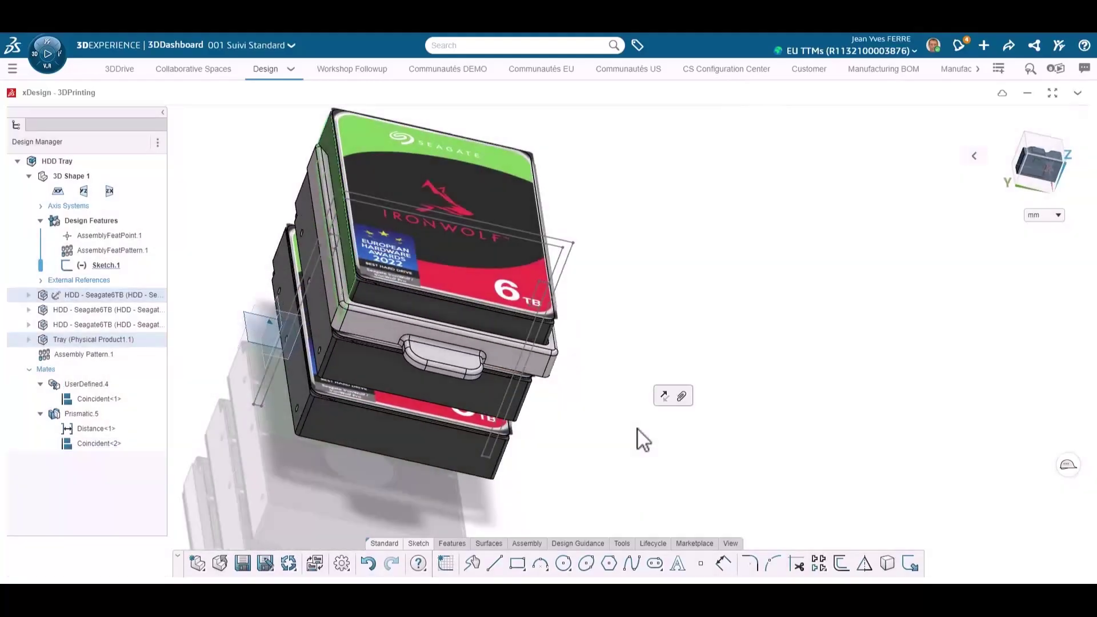
Sketch a circle concentric with the drive's screw hole on the tray's inner side and extrude it 1.5 mm as a pin
{"action": "middle_click_drag", "start_coordinate": [638, 430], "coordinate": [490, 406]}
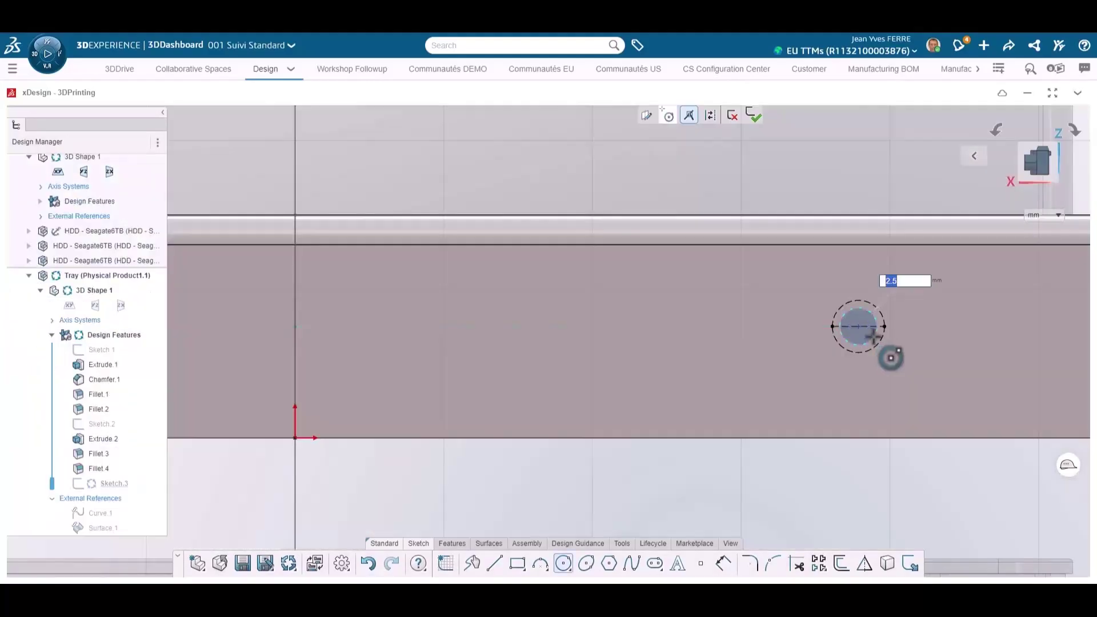
{"action": "scroll", "coordinate": [890, 358], "scroll_direction": "down", "scroll_amount": 5}
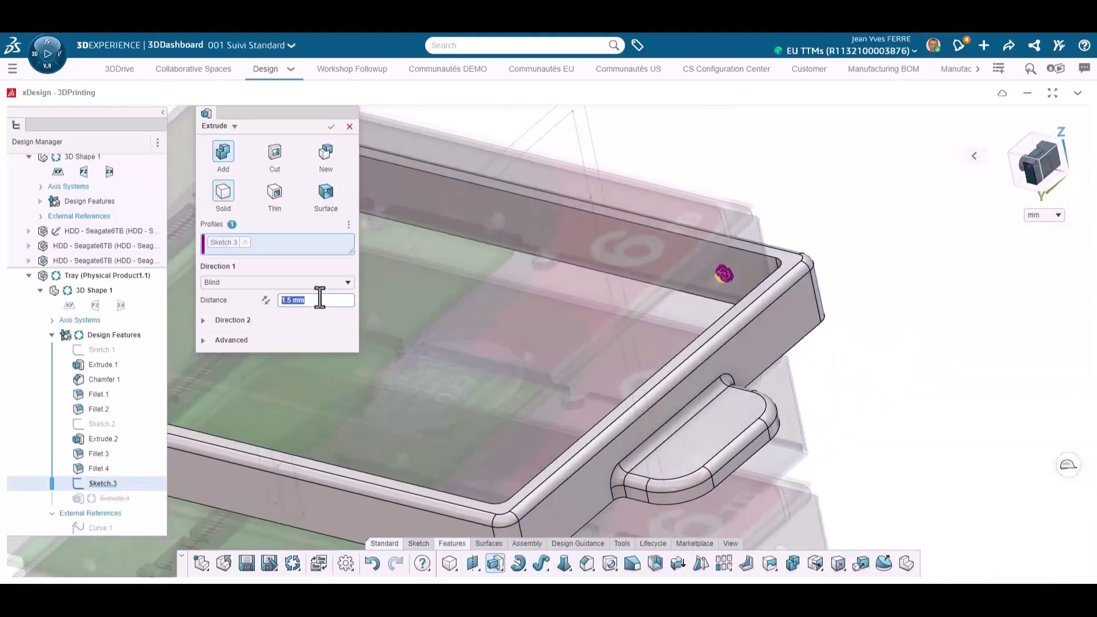
{"action": "left_click", "coordinate": [331, 126]}
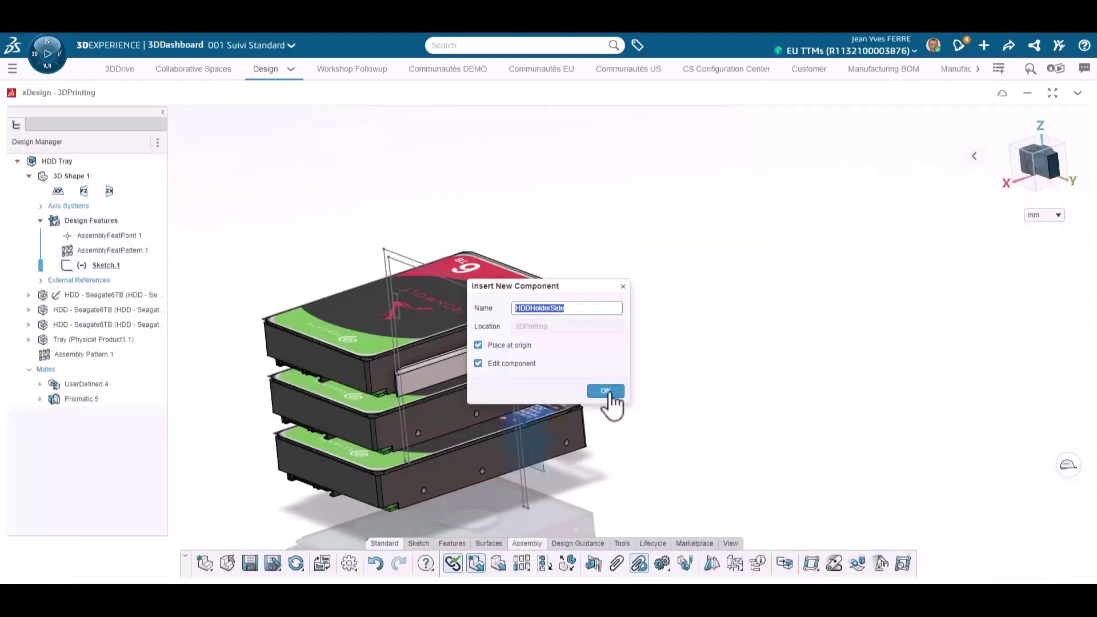
Insert a new component named HDDHolderSide at the origin and bring the guide's outer vertical line into its sketch
{"action": "left_click", "coordinate": [606, 394]}
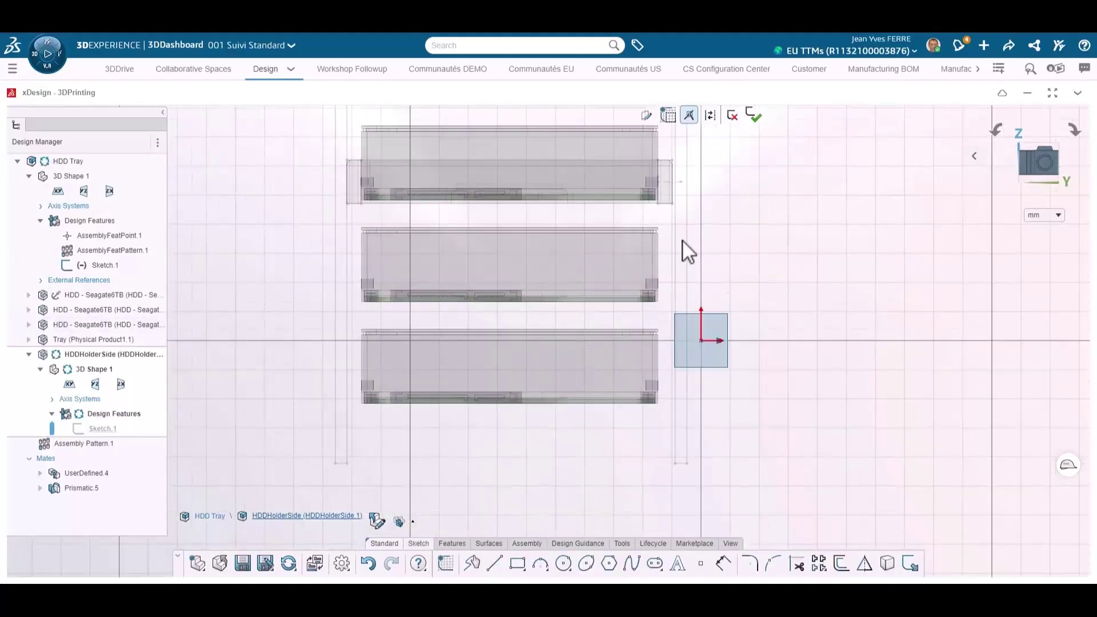
{"action": "scroll", "coordinate": [716, 266], "scroll_direction": "down", "scroll_amount": 3}
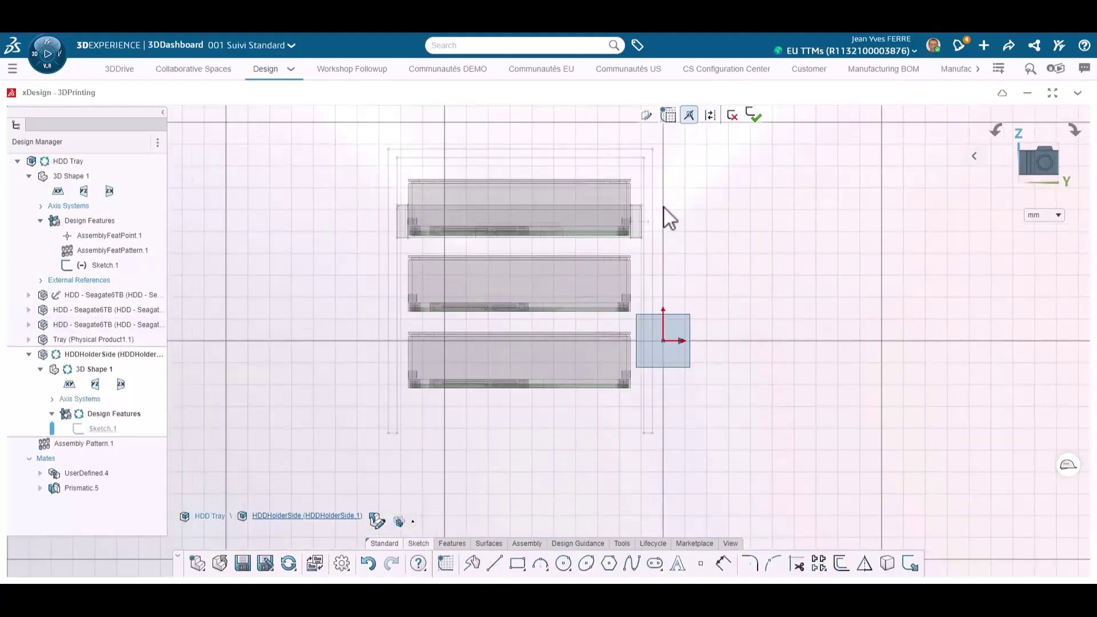
{"action": "left_click", "coordinate": [653, 193]}
{"action": "left_click", "coordinate": [683, 148]}
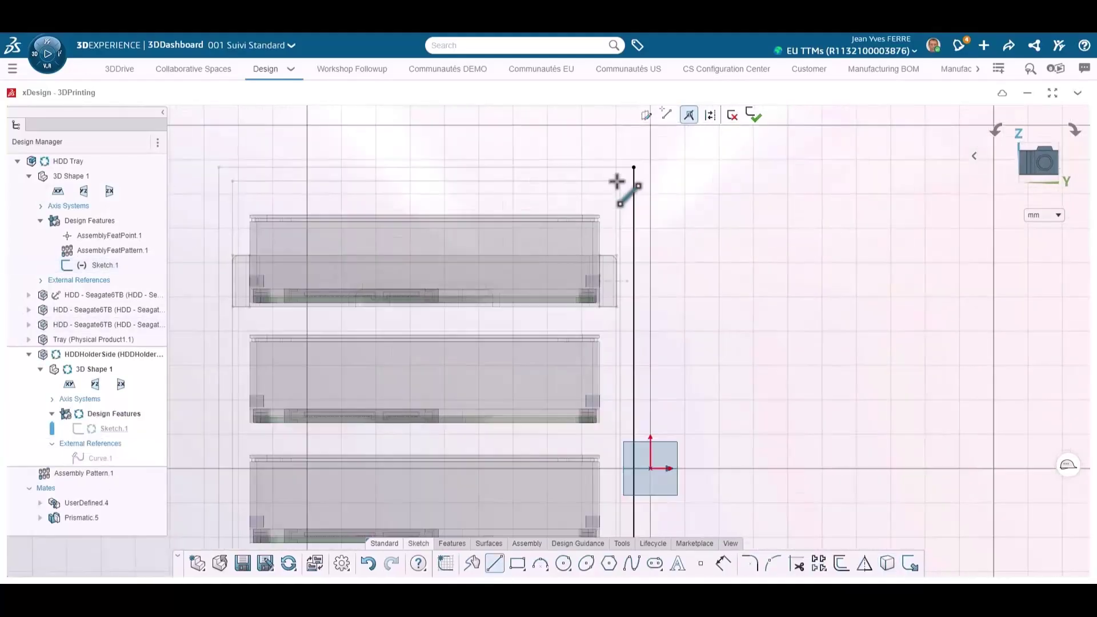
Sketch the side panel's cross-section beside the drive stack with a stepped notch at its upper and lower ends
{"action": "scroll", "coordinate": [616, 182], "scroll_direction": "up", "scroll_amount": 2}
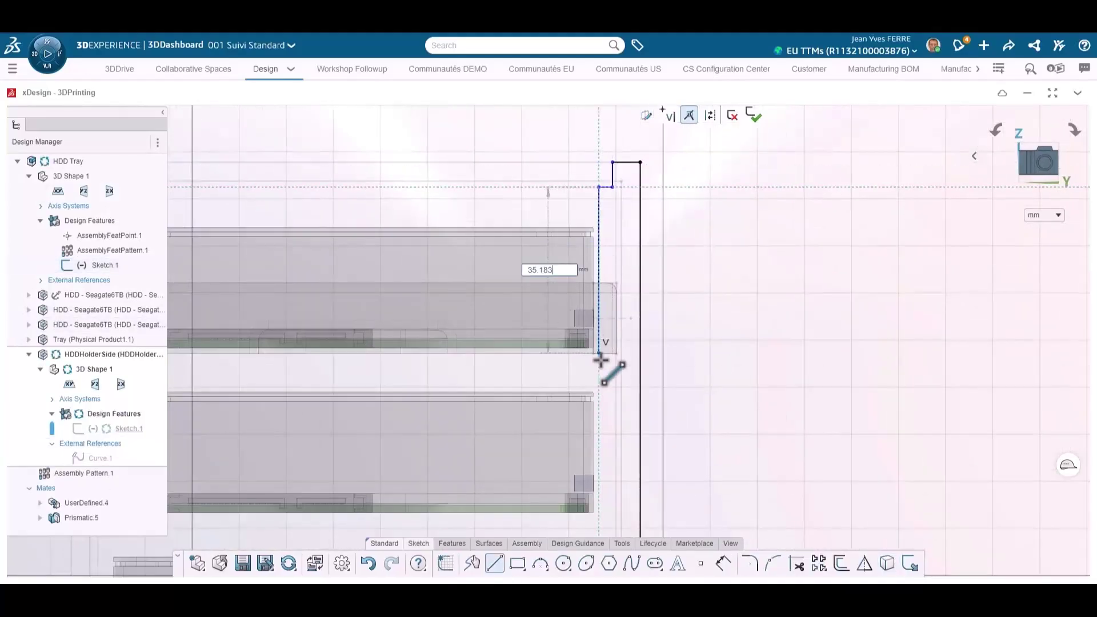
{"action": "scroll", "coordinate": [600, 360], "scroll_direction": "down", "scroll_amount": 5}
{"action": "scroll", "coordinate": [620, 457], "scroll_direction": "up", "scroll_amount": 3}
{"action": "left_click", "coordinate": [556, 440]}
{"action": "left_click", "coordinate": [571, 440]}
{"action": "left_click", "coordinate": [571, 451]}
{"action": "left_click", "coordinate": [584, 450]}
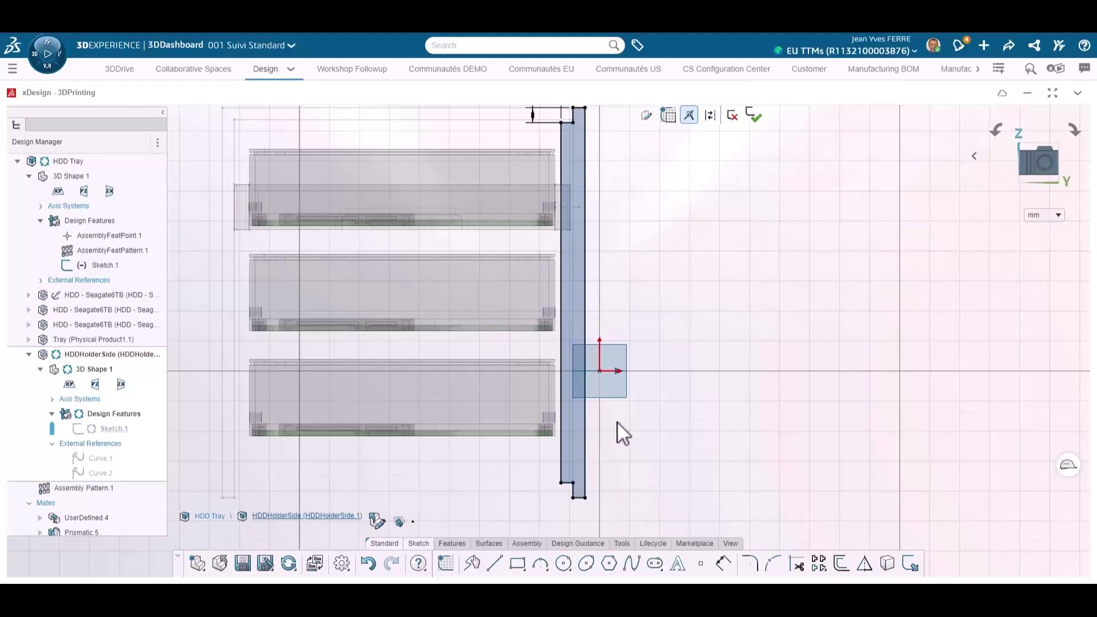
Finish the side panel sketch and extrude it 140 mm as a solid
{"action": "scroll", "coordinate": [614, 342], "scroll_direction": "down", "scroll_amount": 2}
{"action": "left_click", "coordinate": [754, 117]}
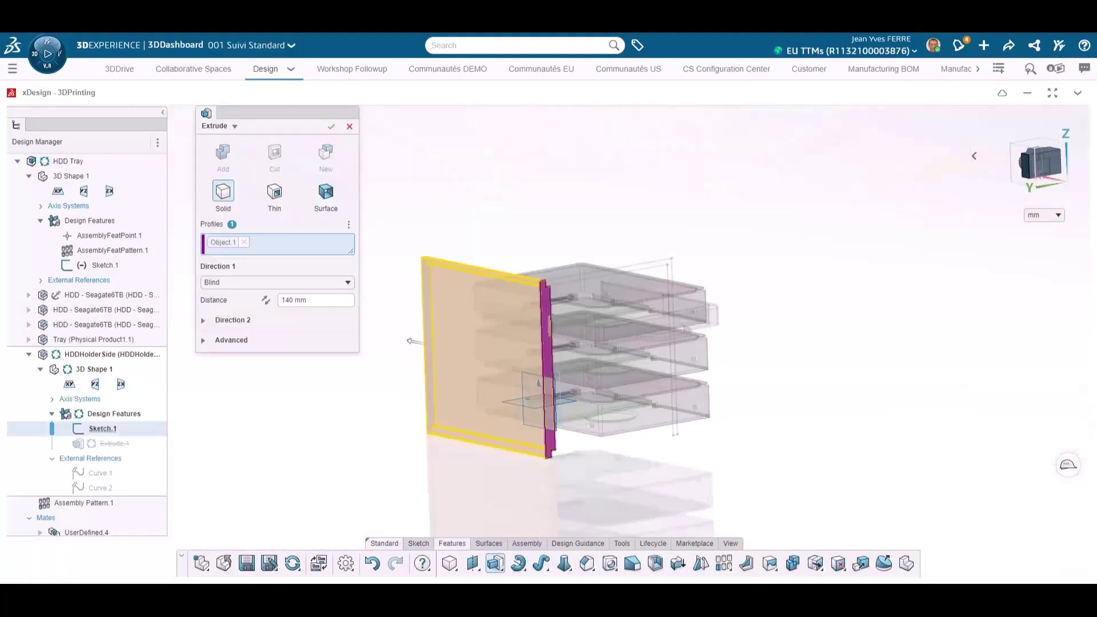
{"action": "left_click", "coordinate": [331, 127]}
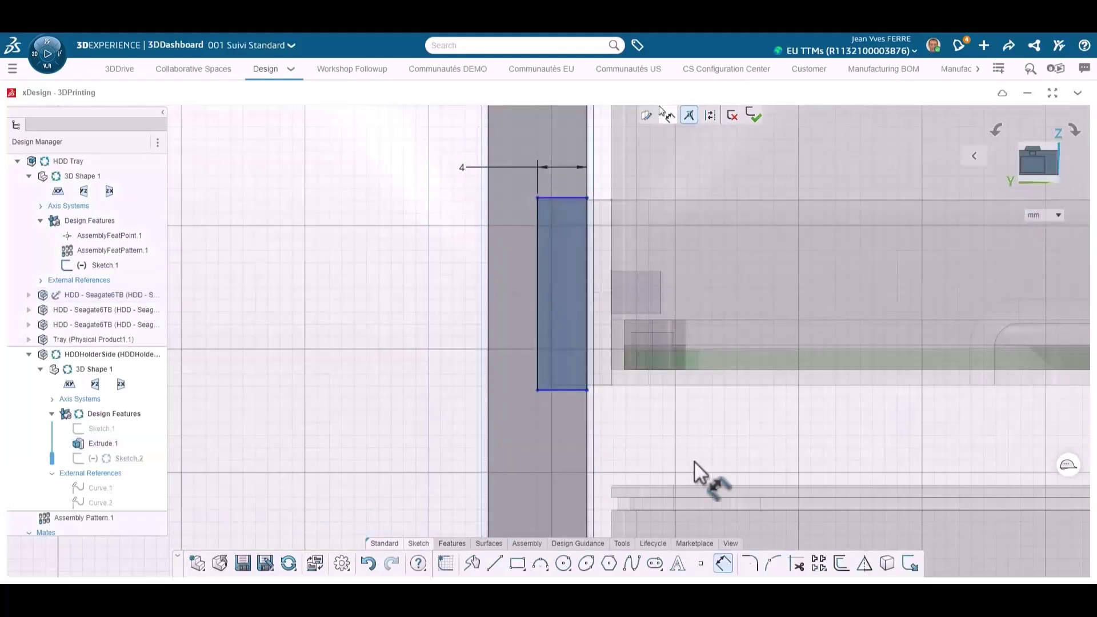
Dimension the height of the 4 mm wide slot rectangle on the side panel's end face as 15.2 mm
{"action": "left_click", "coordinate": [537, 330]}
{"action": "left_click", "coordinate": [416, 301]}
{"action": "type", "text": "15.2"}
{"action": "key", "text": "Return"}
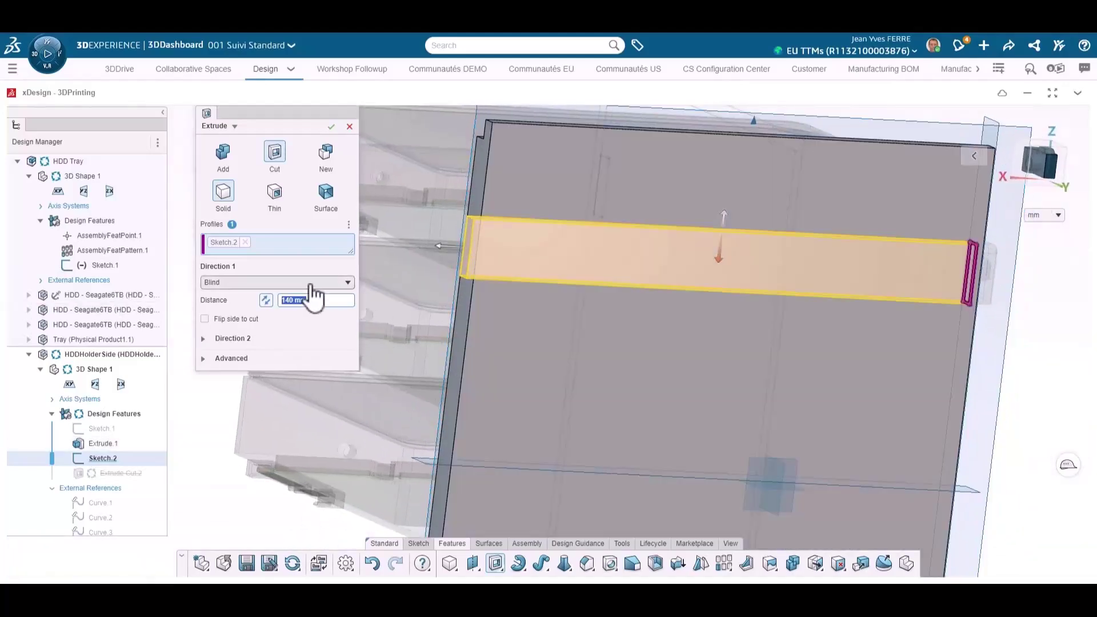
Cut the slot profile through the side panel using Up to geometry, ending at the panel's opposite end face
{"action": "left_click", "coordinate": [308, 283]}
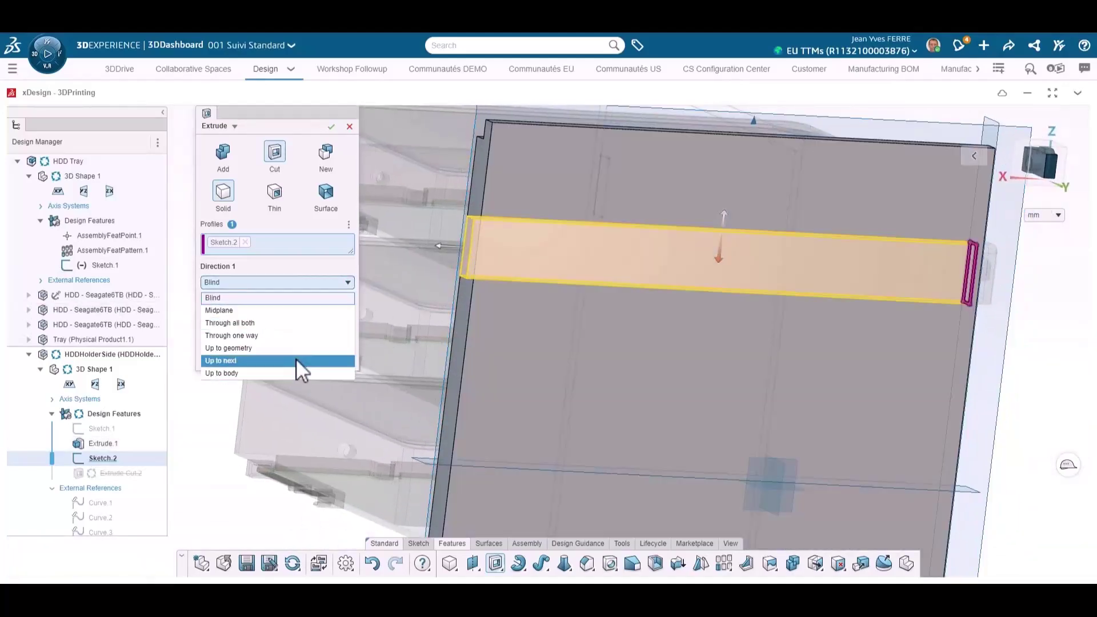
{"action": "left_click", "coordinate": [299, 348]}
{"action": "left_click", "coordinate": [475, 238]}
{"action": "left_click", "coordinate": [305, 355]}
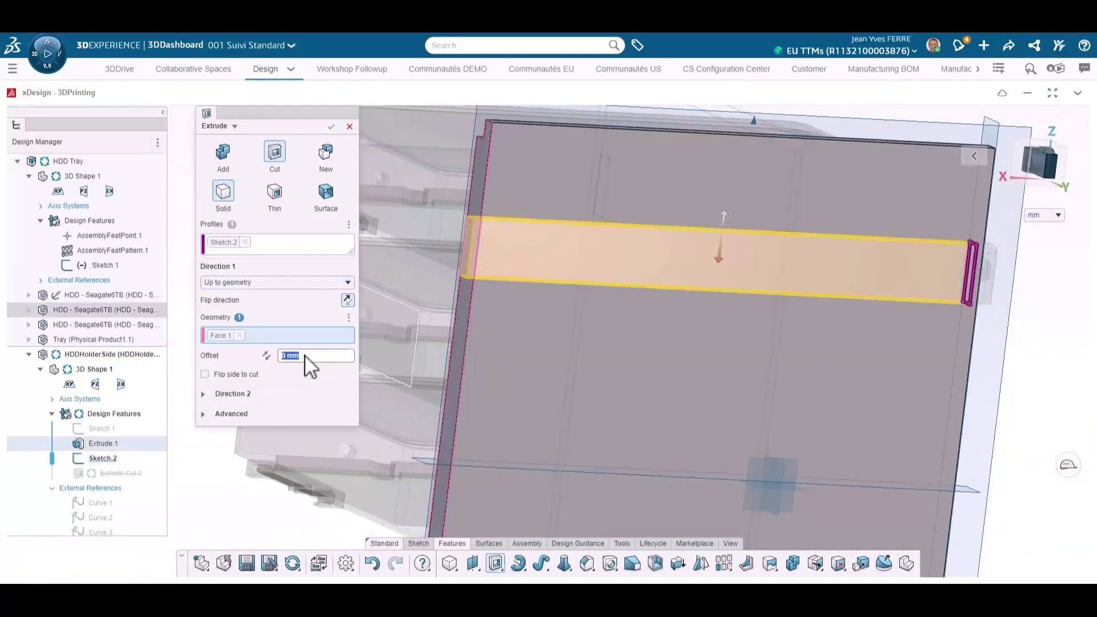
{"action": "left_click", "coordinate": [331, 126]}
Pattern the slot cut linearly down the side panel's vertical edge with 35 mm spacing and 3 instances
{"action": "middle_click_drag", "start_coordinate": [950, 355], "coordinate": [783, 366]}
{"action": "scroll", "coordinate": [783, 365], "scroll_direction": "down", "scroll_amount": 3}
{"action": "scroll", "coordinate": [72, 385], "scroll_direction": "down", "scroll_amount": 2}
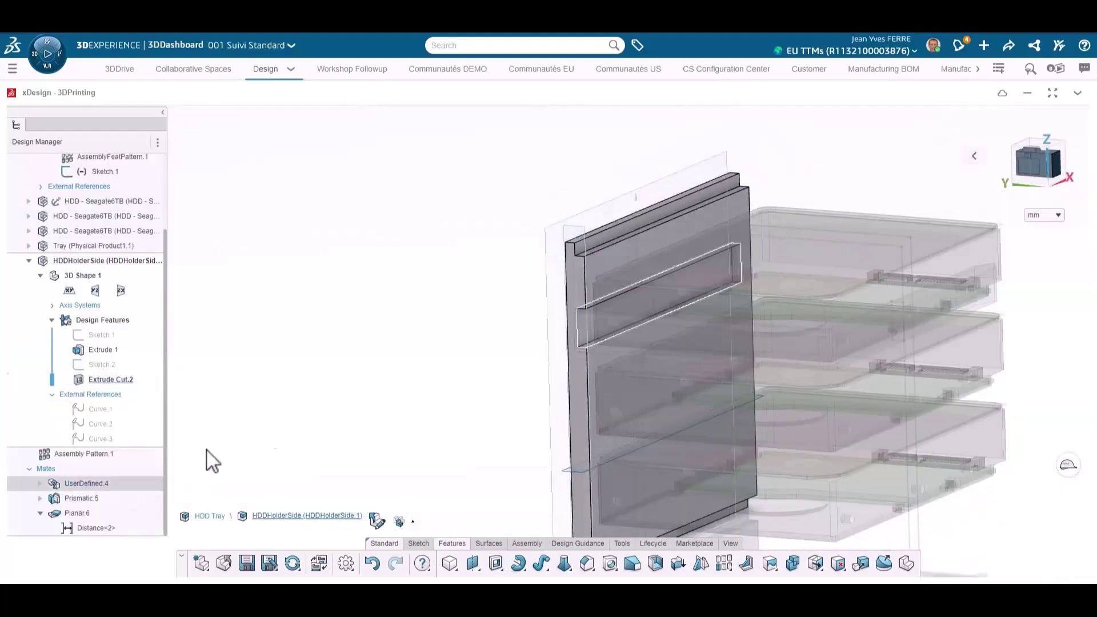
{"action": "left_click", "coordinate": [722, 559]}
{"action": "left_click", "coordinate": [308, 336]}
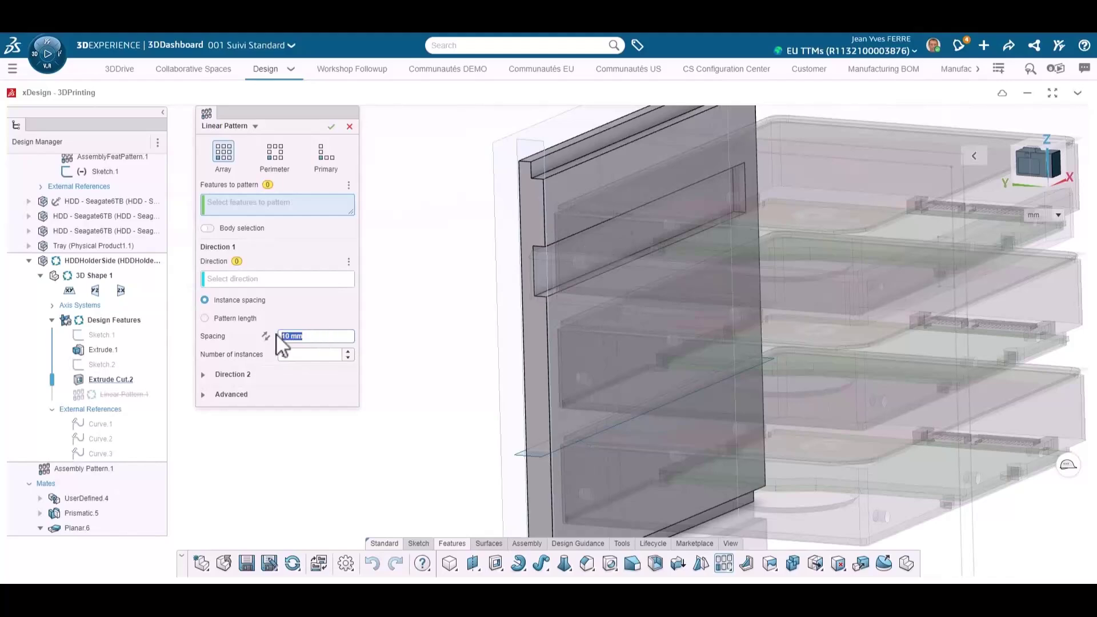
{"action": "left_click", "coordinate": [541, 268]}
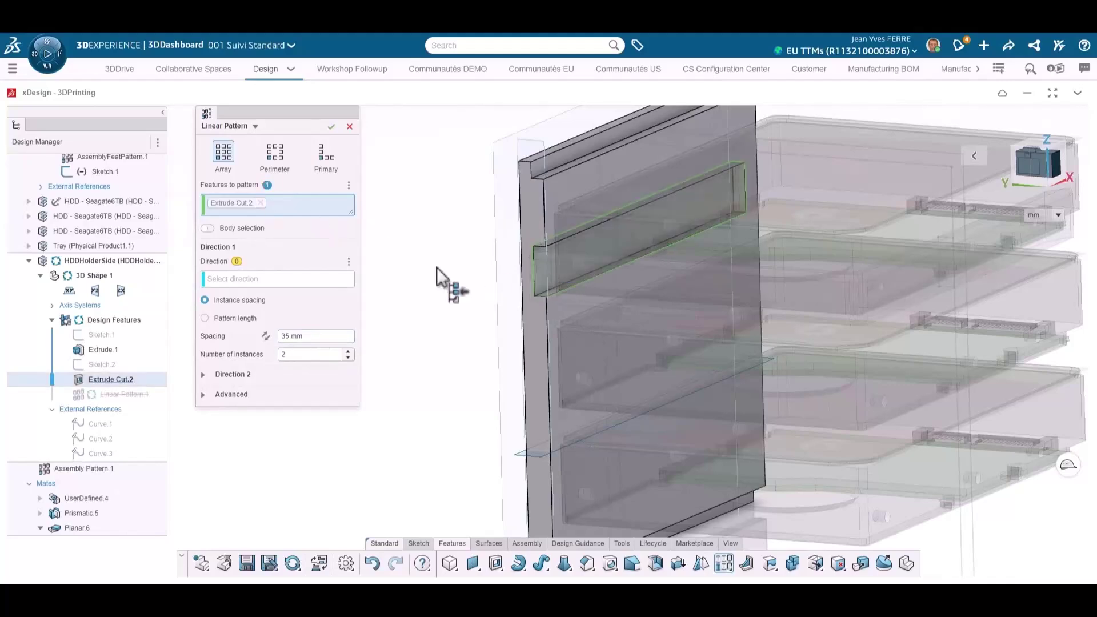
{"action": "left_click", "coordinate": [524, 252]}
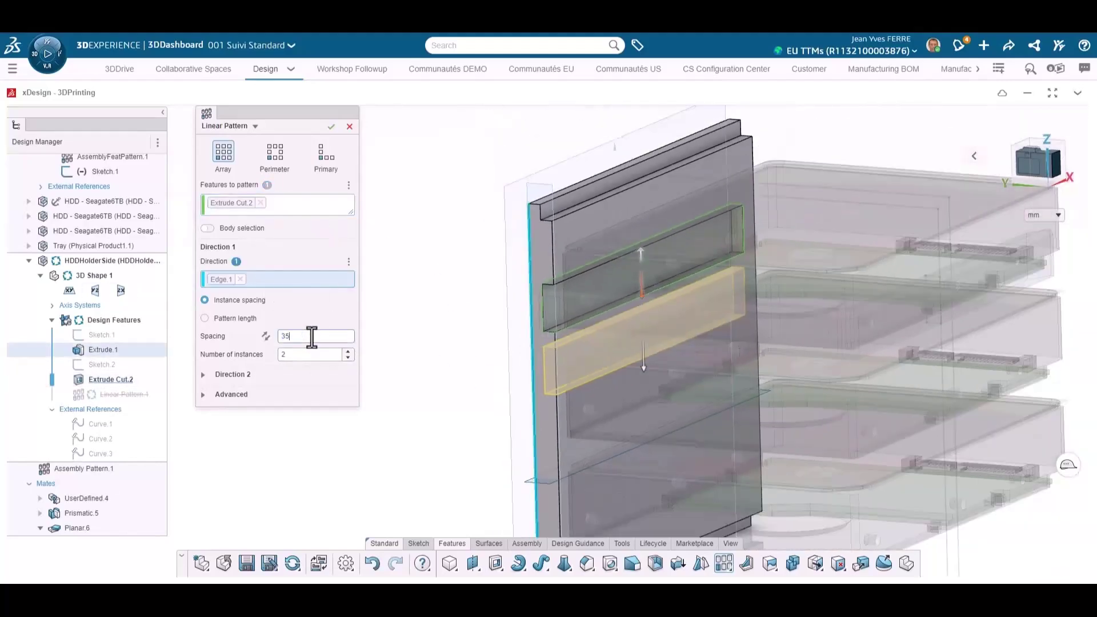
{"action": "key", "text": "Return"}
{"action": "left_click", "coordinate": [348, 351]}
{"action": "middle_click_drag", "start_coordinate": [411, 428], "coordinate": [514, 385]}
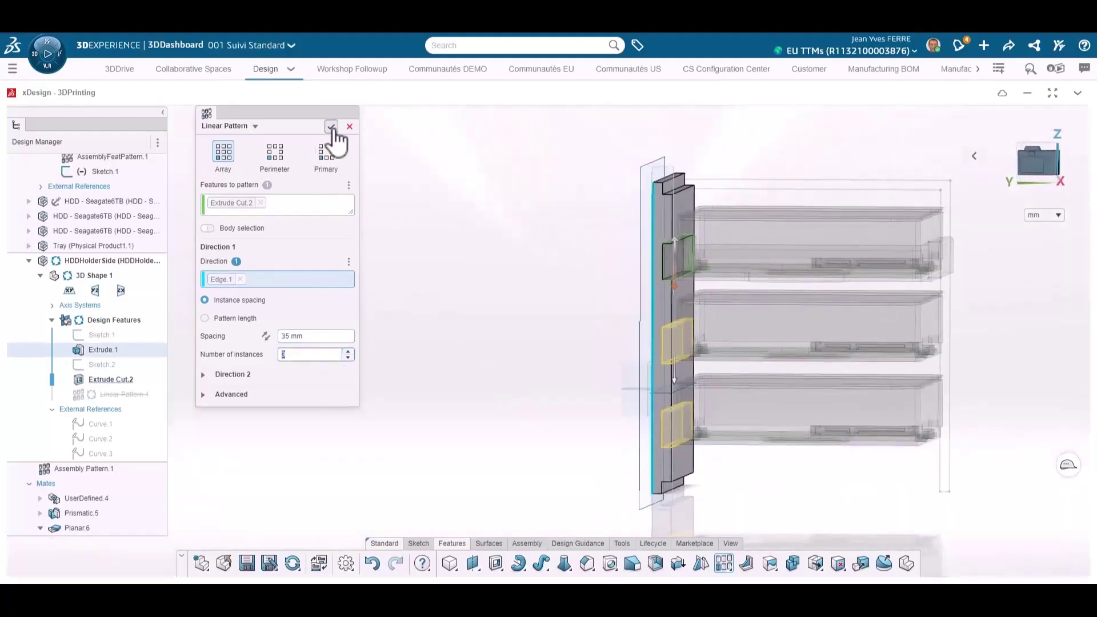
{"action": "left_click", "coordinate": [332, 129]}
Sketch a rectangle on the side panel's end face between the upper notch and the first slot
{"action": "mouse_move", "coordinate": [478, 320]}
{"action": "middle_mouse_down"}
{"action": "mouse_move", "coordinate": [653, 365]}
{"action": "mouse_move", "coordinate": [606, 343]}
{"action": "middle_mouse_up"}
{"action": "left_click", "coordinate": [602, 291]}
{"action": "scroll", "coordinate": [565, 297], "scroll_direction": "up", "scroll_amount": 4}
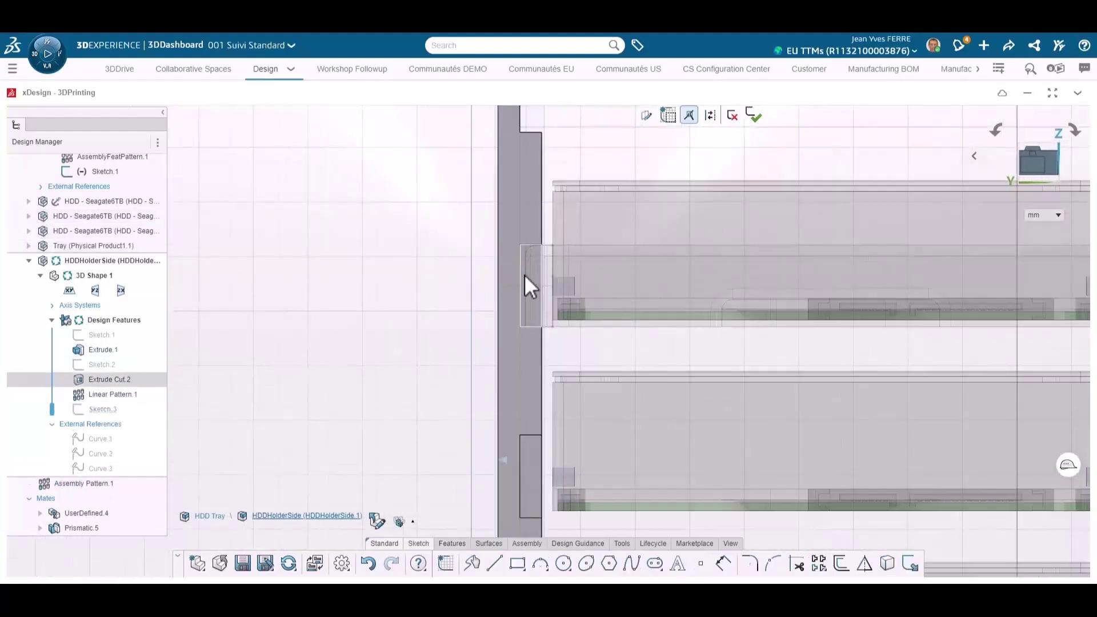
{"action": "left_click", "coordinate": [543, 231]}
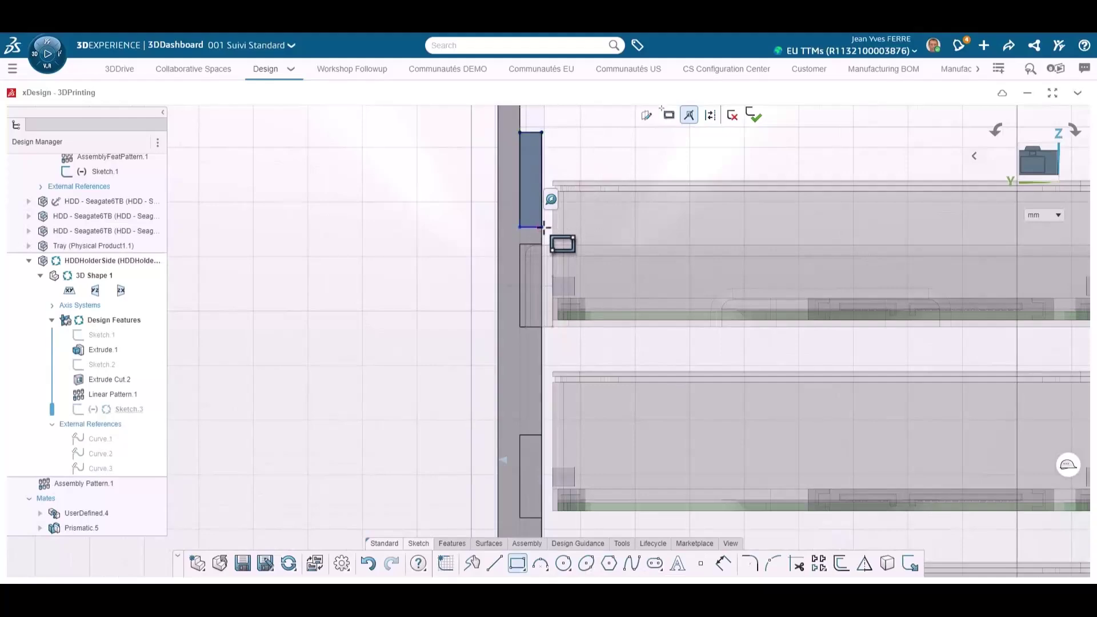
{"action": "key", "text": "Escape"}
Constrain the sketched rectangle's lower edge relative to the upper edge of the slot just below it
{"action": "left_click", "coordinate": [530, 228]}
{"action": "left_click", "coordinate": [529, 244], "text": "ctrl"}
{"action": "left_click", "coordinate": [575, 156]}
{"action": "scroll", "coordinate": [586, 263], "scroll_direction": "down", "scroll_amount": 3}
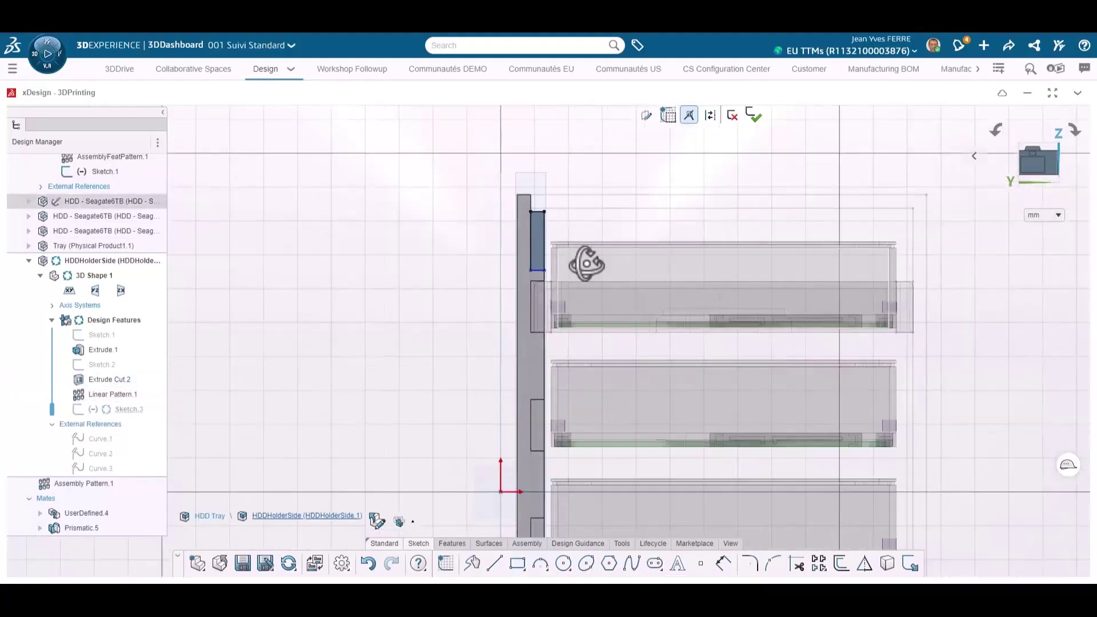
{"action": "middle_click_drag", "start_coordinate": [586, 263], "coordinate": [568, 279]}
{"action": "scroll", "coordinate": [566, 280], "scroll_direction": "up", "scroll_amount": 5}
{"action": "left_click", "coordinate": [496, 267]}
{"action": "left_click", "coordinate": [490, 241], "text": "ctrl"}
{"action": "left_click", "coordinate": [427, 255]}
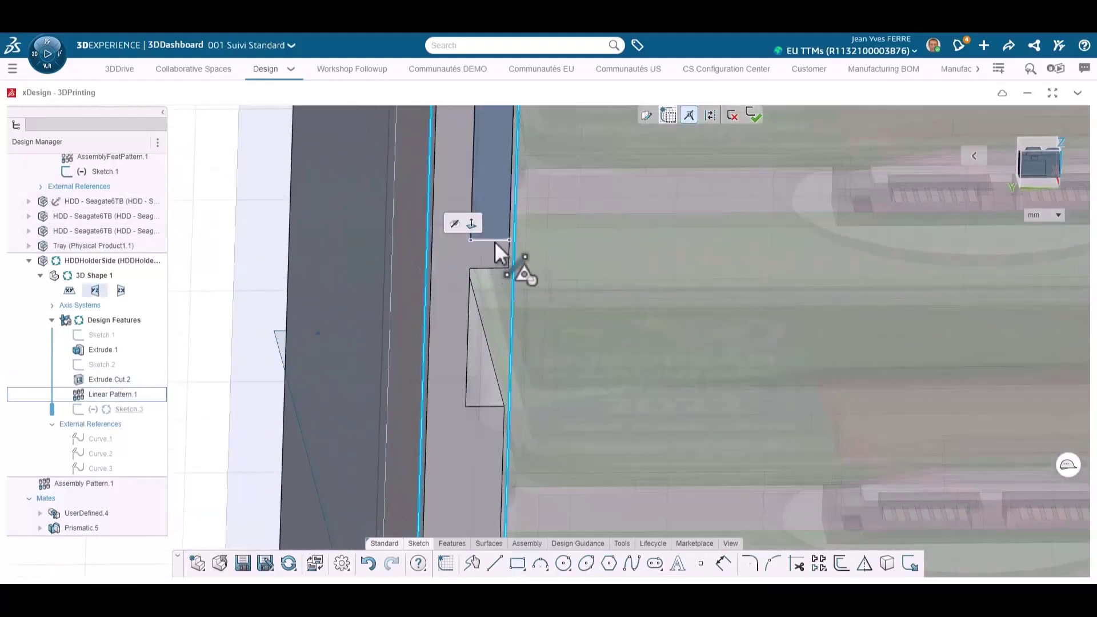
{"action": "left_click", "coordinate": [495, 241]}
{"action": "left_click", "coordinate": [553, 269]}
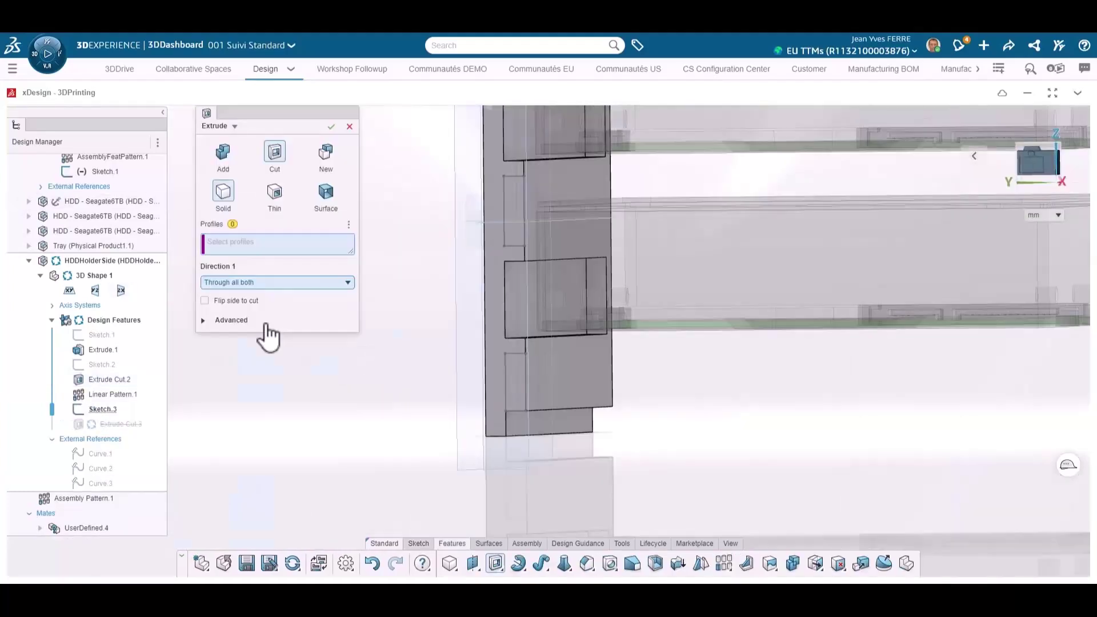
Cut the rectangles of the end-face sketch through the side panel using Through one way
{"action": "left_click", "coordinate": [277, 282]}
{"action": "left_click", "coordinate": [276, 309]}
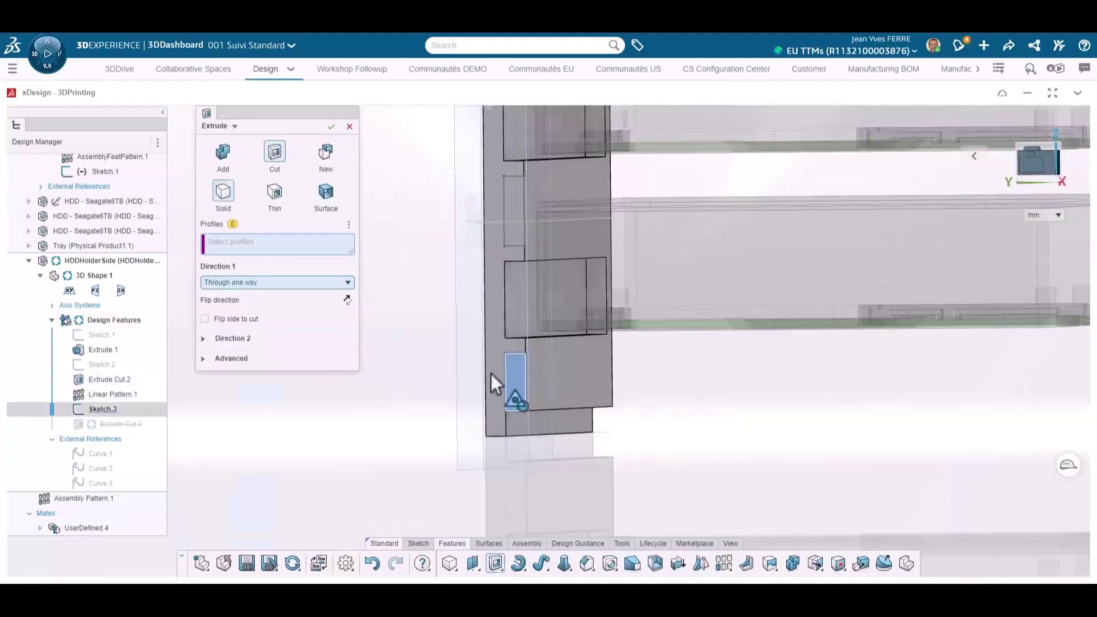
{"action": "left_click", "coordinate": [108, 410]}
{"action": "left_click", "coordinate": [331, 126]}
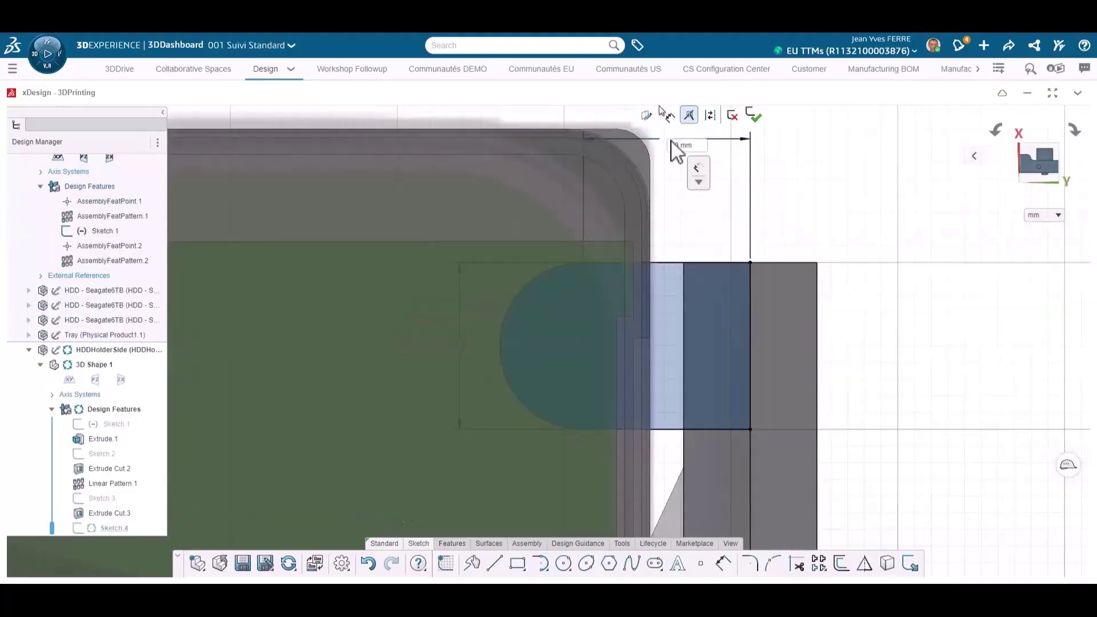
Set the straight length of the rounded lug profile to 5 mm and sketch a circle centred on its arc
{"action": "key", "text": "Return"}
{"action": "left_click", "coordinate": [563, 563]}
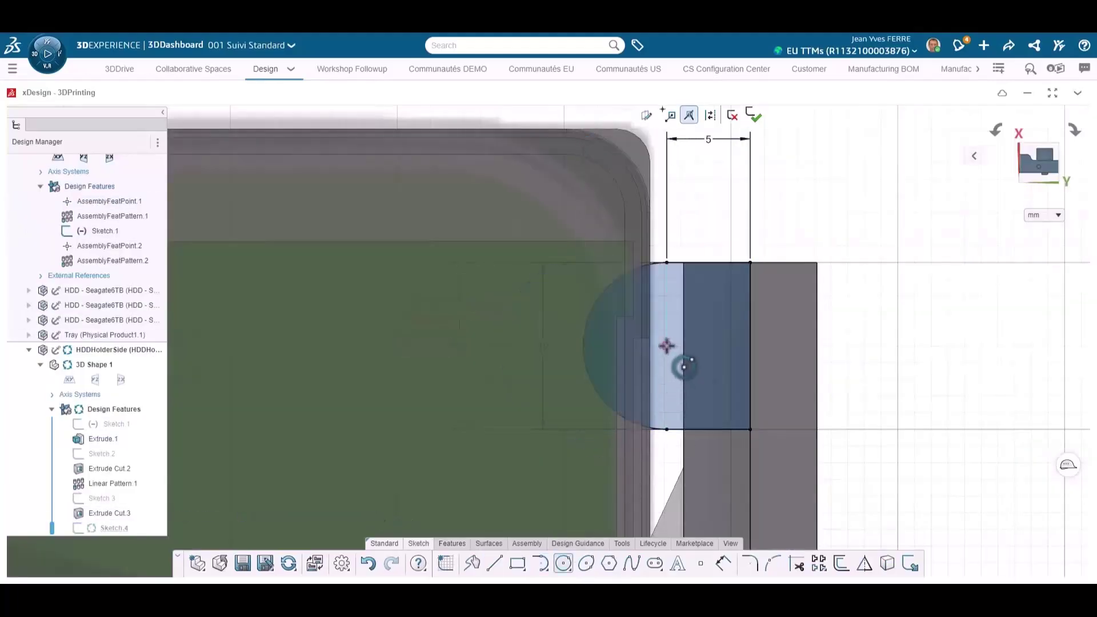
{"action": "left_click", "coordinate": [666, 345]}
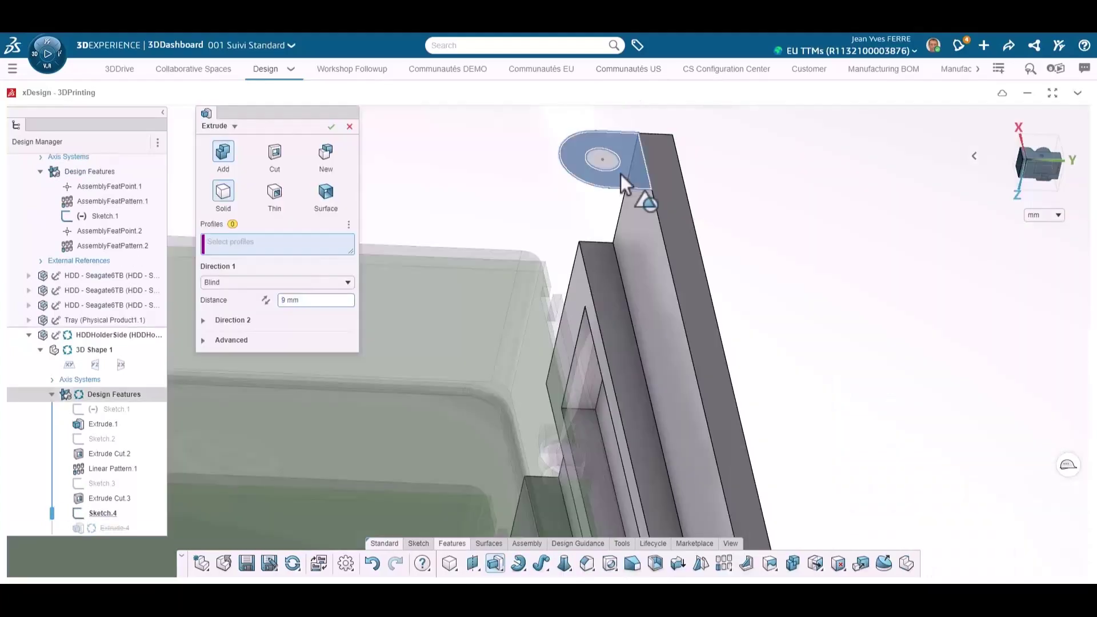
Extrude the lug contour around the hole 9 mm as an added solid with the direction flipped
{"action": "left_click", "coordinate": [620, 173]}
{"action": "left_click", "coordinate": [264, 300]}
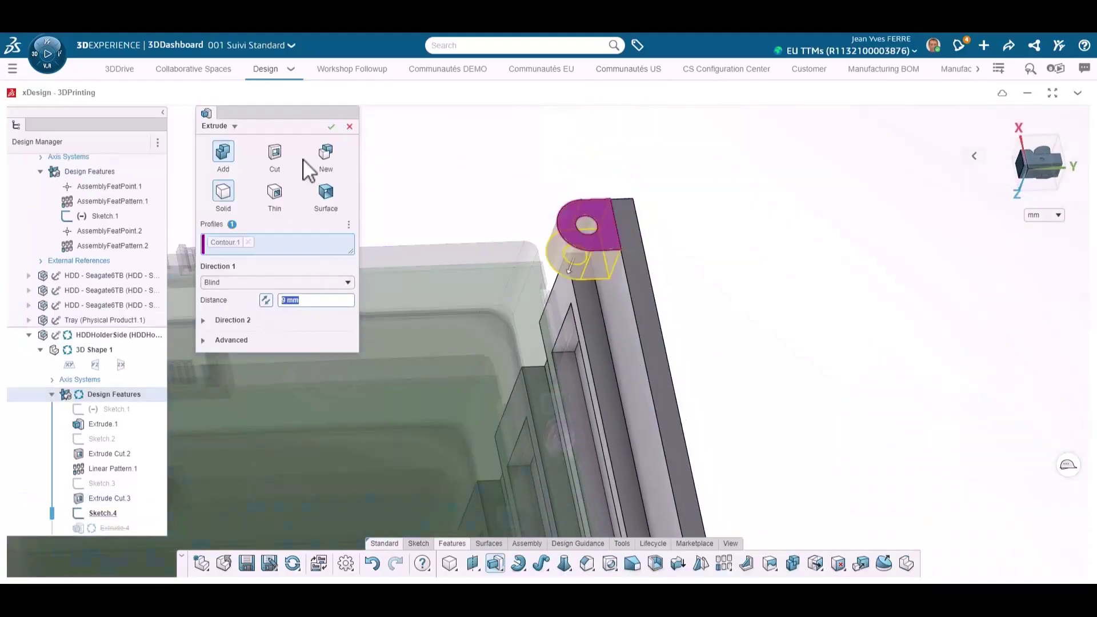
{"action": "left_click", "coordinate": [332, 127]}
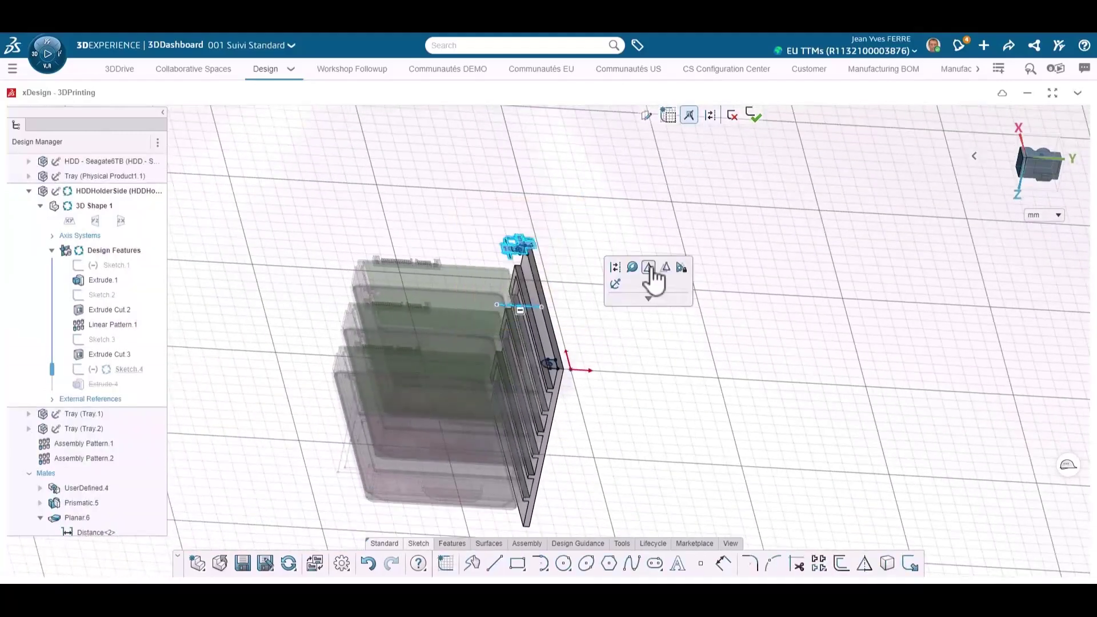
Finish editing the lug sketch and redefine the 9 mm lug extrusion to use the whole sketch as its profile
{"action": "left_click", "coordinate": [753, 116]}
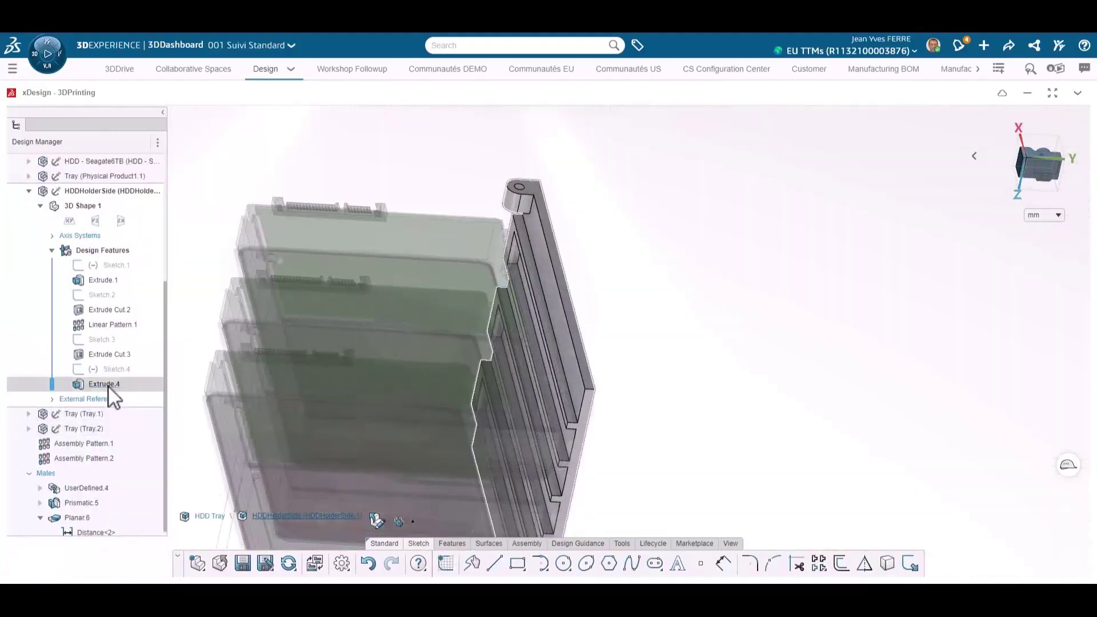
{"action": "left_click", "coordinate": [109, 388]}
{"action": "left_click", "coordinate": [137, 349]}
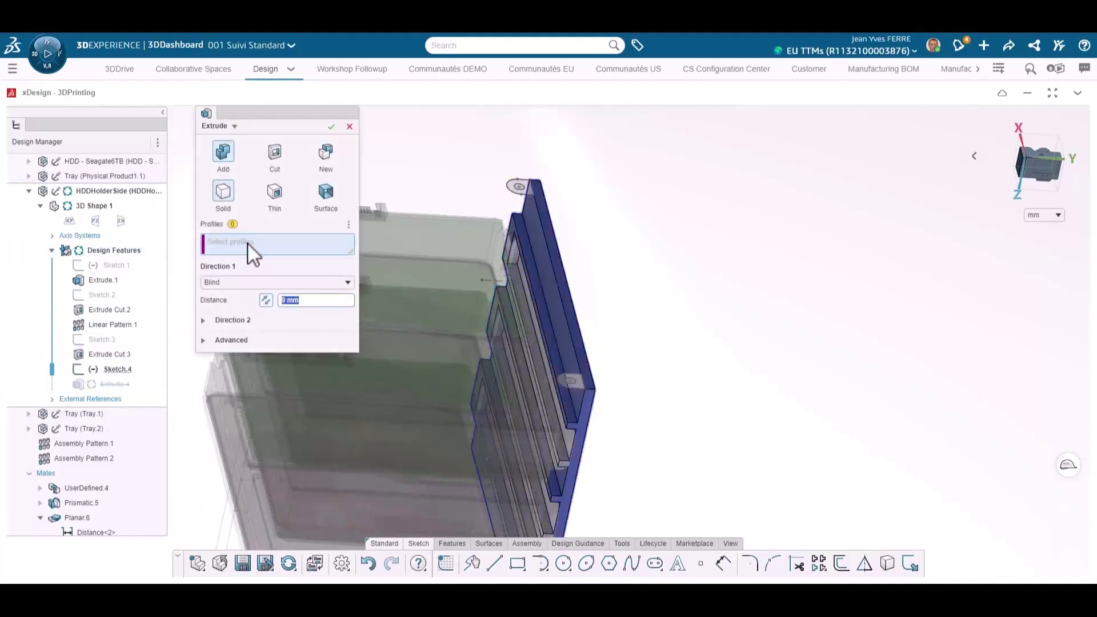
{"action": "left_click", "coordinate": [117, 370]}
{"action": "left_click", "coordinate": [332, 126]}
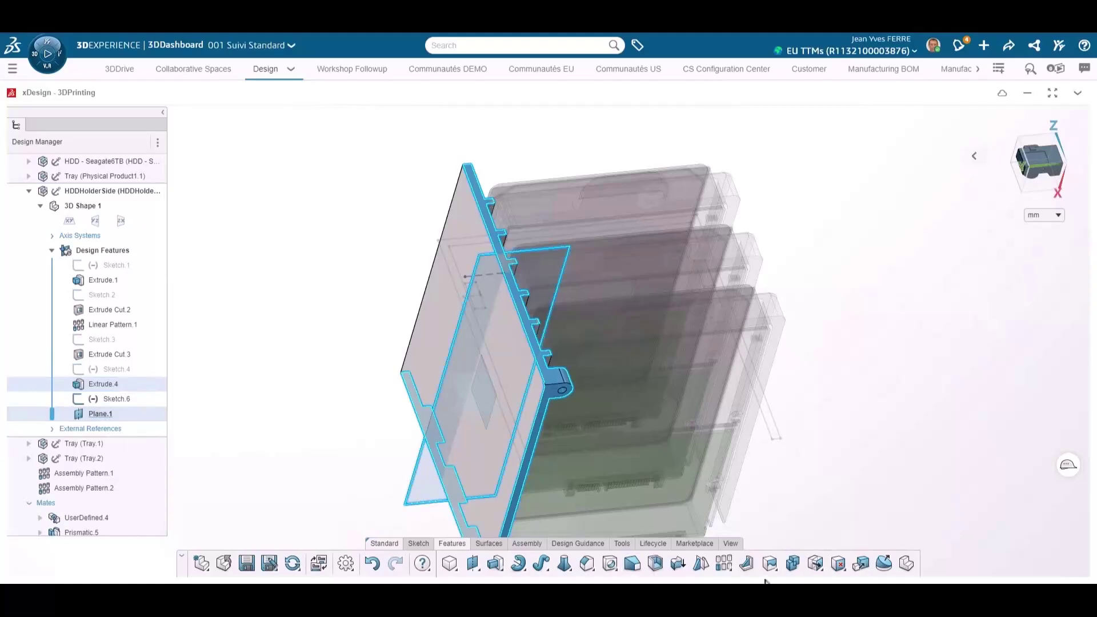
Mirror the lug extrusion about the reference plane across the side panel using the Mirror features option
{"action": "left_click", "coordinate": [701, 564]}
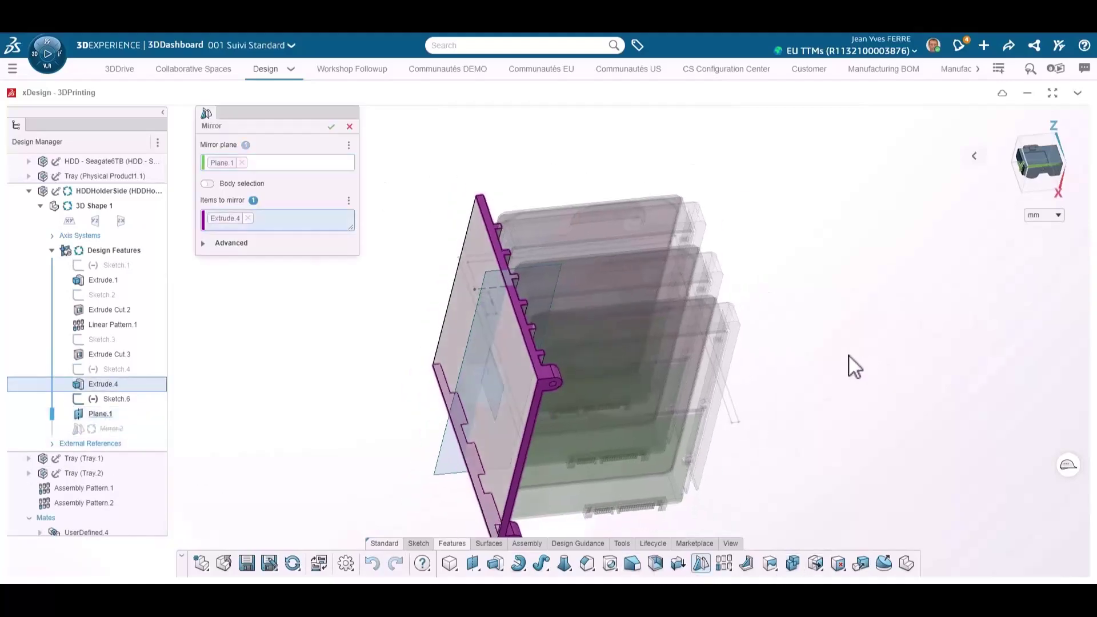
{"action": "middle_click_drag", "start_coordinate": [849, 362], "coordinate": [516, 341]}
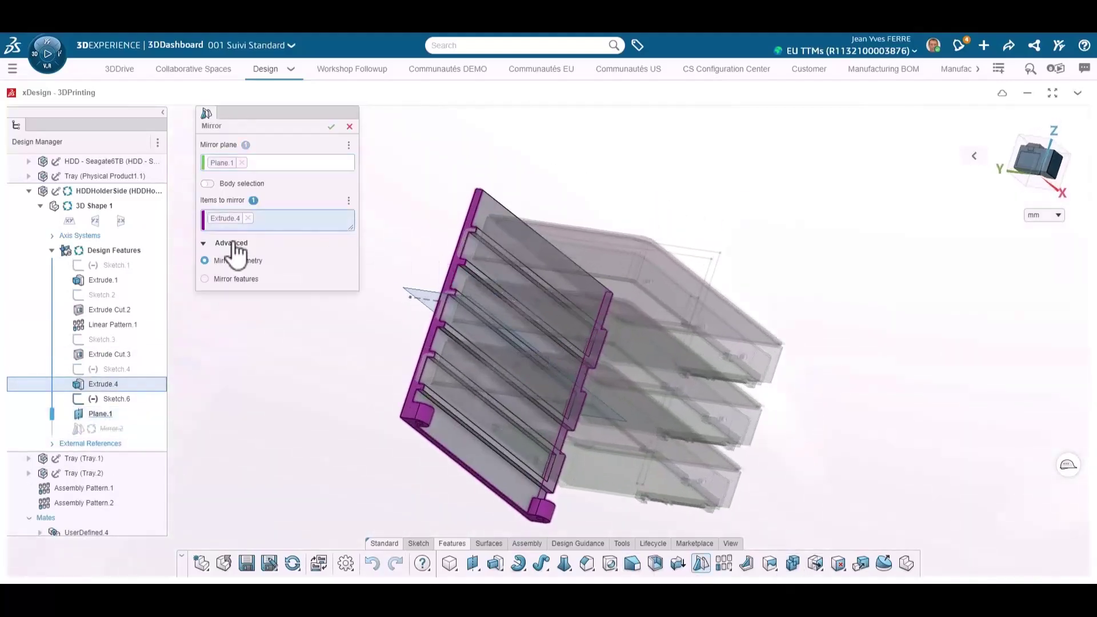
{"action": "left_click", "coordinate": [205, 278]}
{"action": "left_click", "coordinate": [332, 126]}
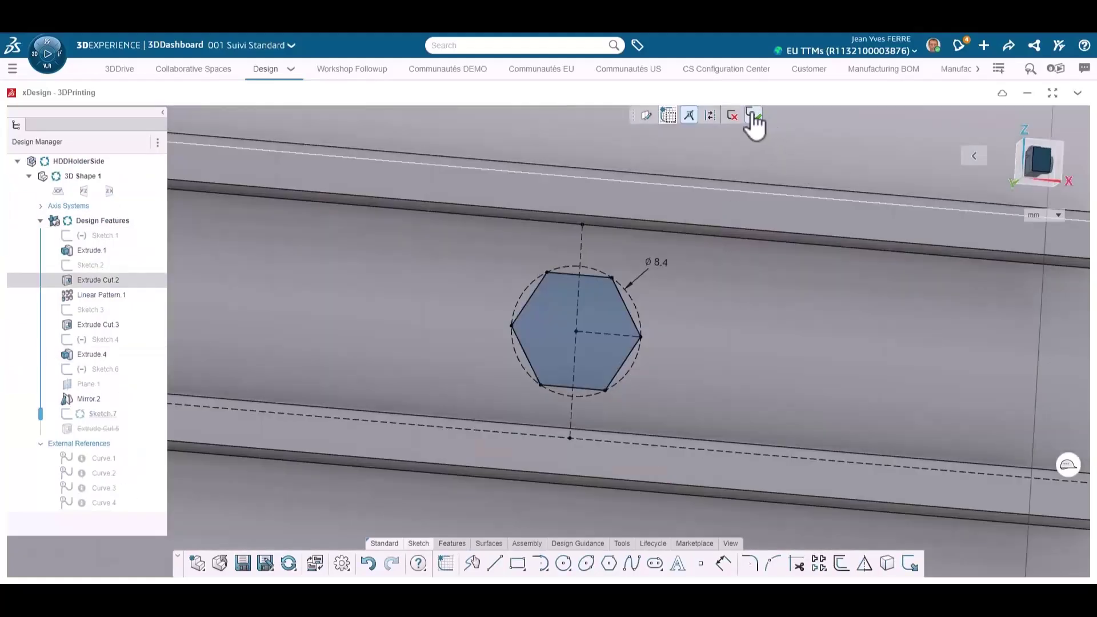
Finish the 8.4 mm hexagon sketch and pattern its cut both ways along the panel edge, 7 instances at 10 mm spacing
{"action": "left_click", "coordinate": [753, 116]}
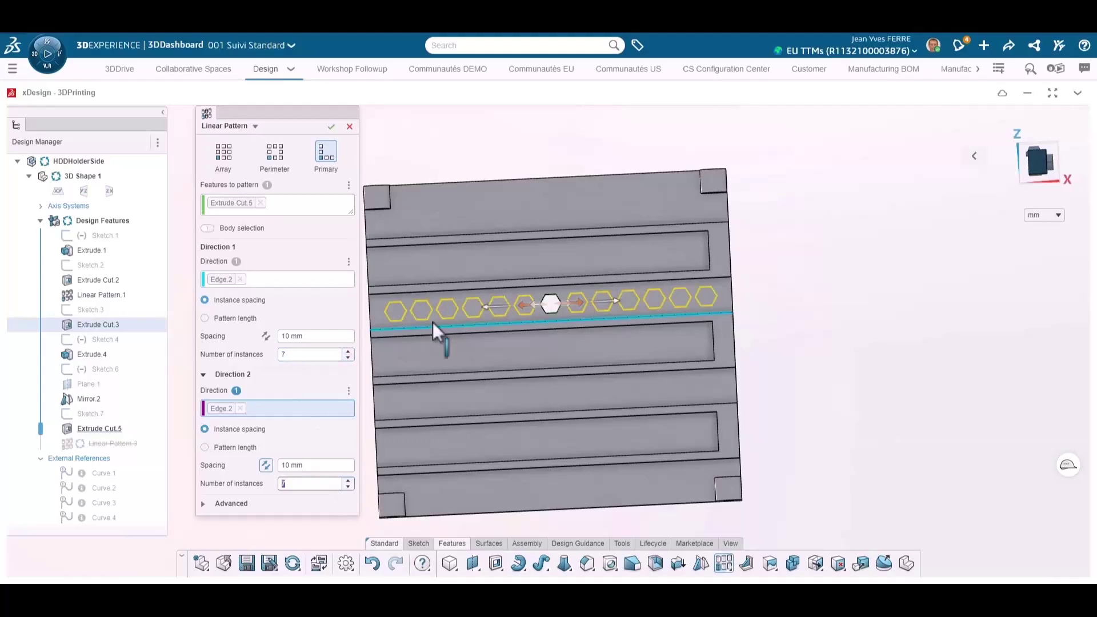
{"action": "left_click", "coordinate": [331, 127]}
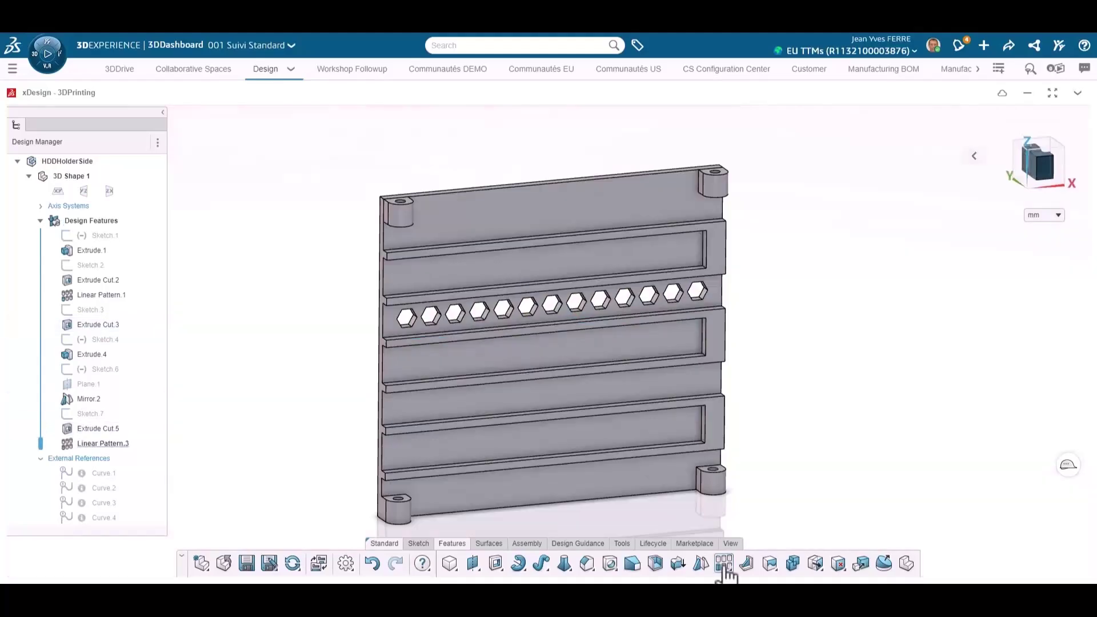
Start another linear pattern on the side panel with the row of hexagonal holes in place
{"action": "left_click", "coordinate": [723, 564]}
{"action": "scroll", "coordinate": [561, 327], "scroll_direction": "up", "scroll_amount": 3}
{"action": "middle_click_drag", "start_coordinate": [561, 327], "coordinate": [371, 314]}
{"action": "scroll", "coordinate": [372, 313], "scroll_direction": "up", "scroll_amount": 2}
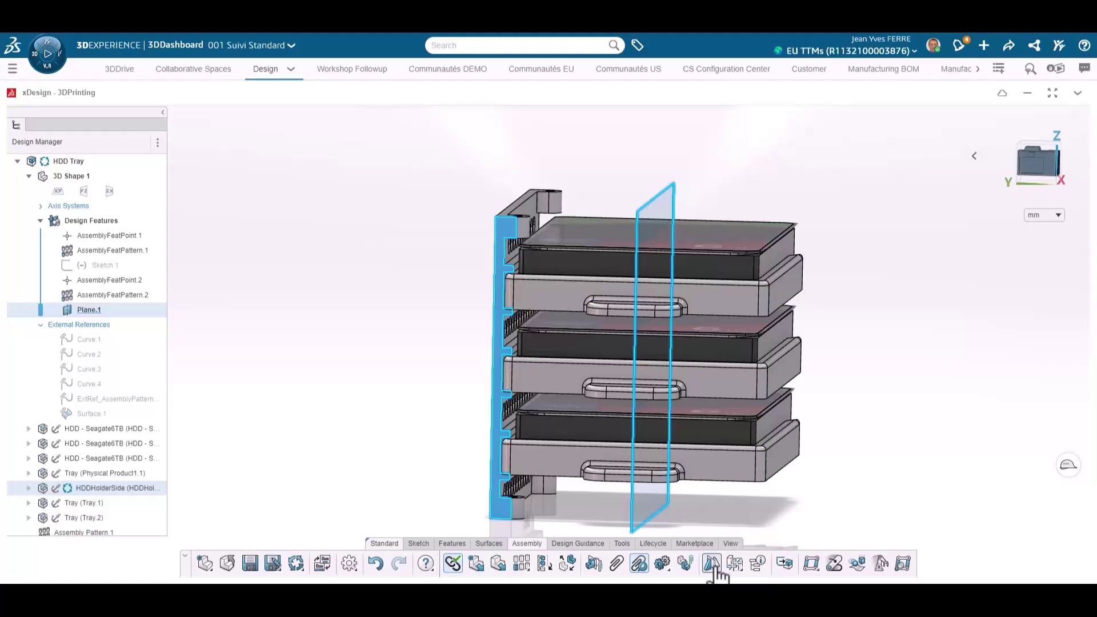
Mirror the HDDHolderSide component about the middle plane and insert a new component named Physical Product 5 for editing
{"action": "left_click", "coordinate": [711, 564]}
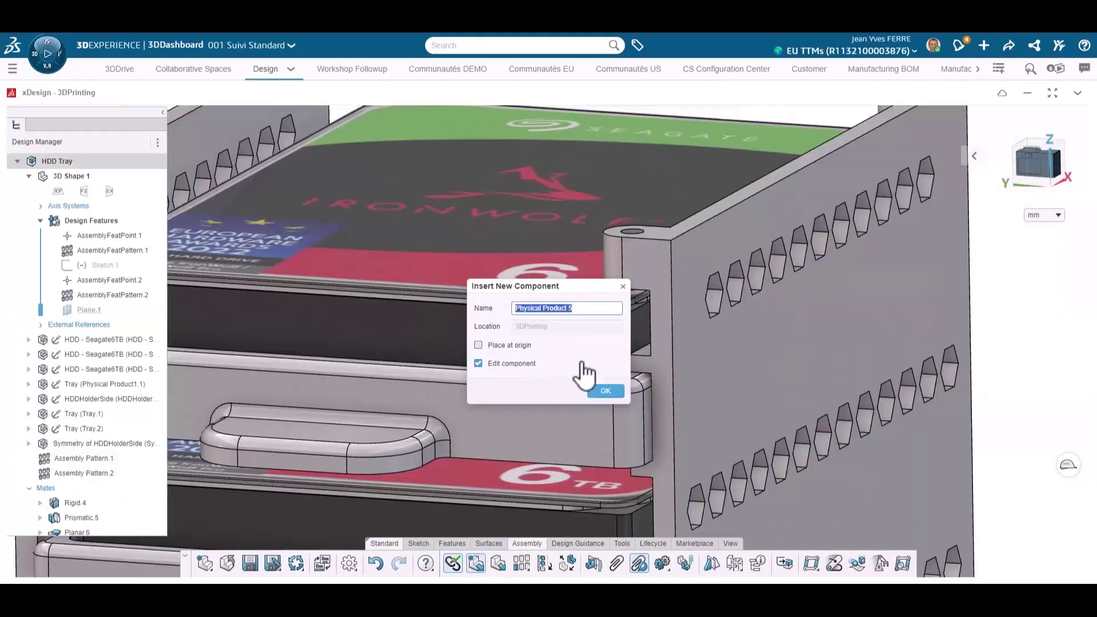
{"action": "left_click", "coordinate": [606, 391]}
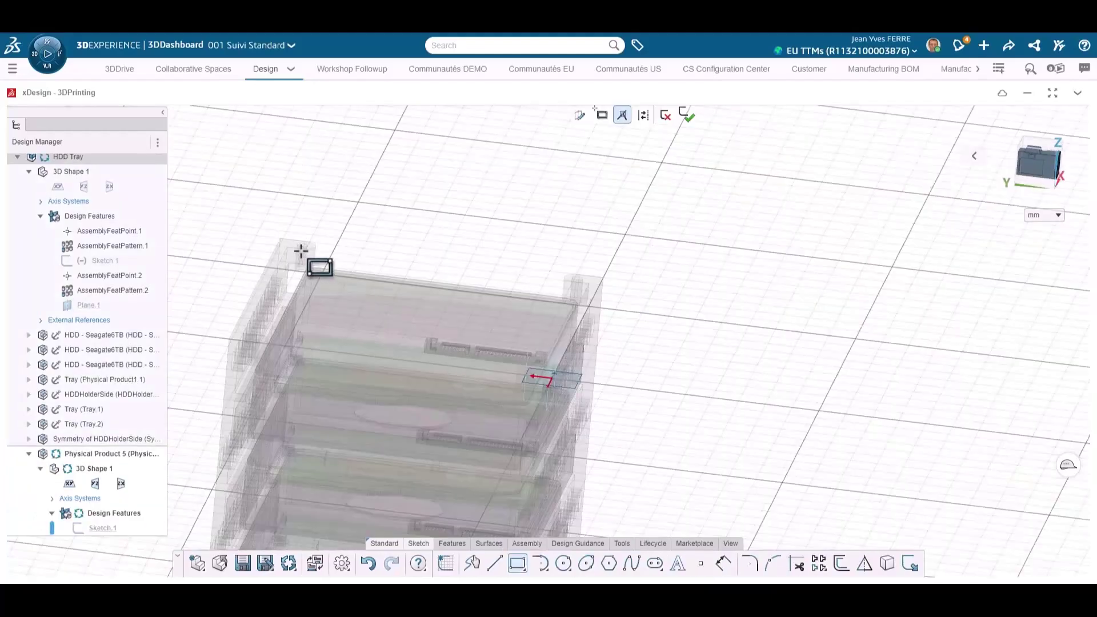
Sketch a rectangle spanning the tops of both side panels and extrude it 5 mm as a solid cover plate
{"action": "left_click", "coordinate": [271, 233]}
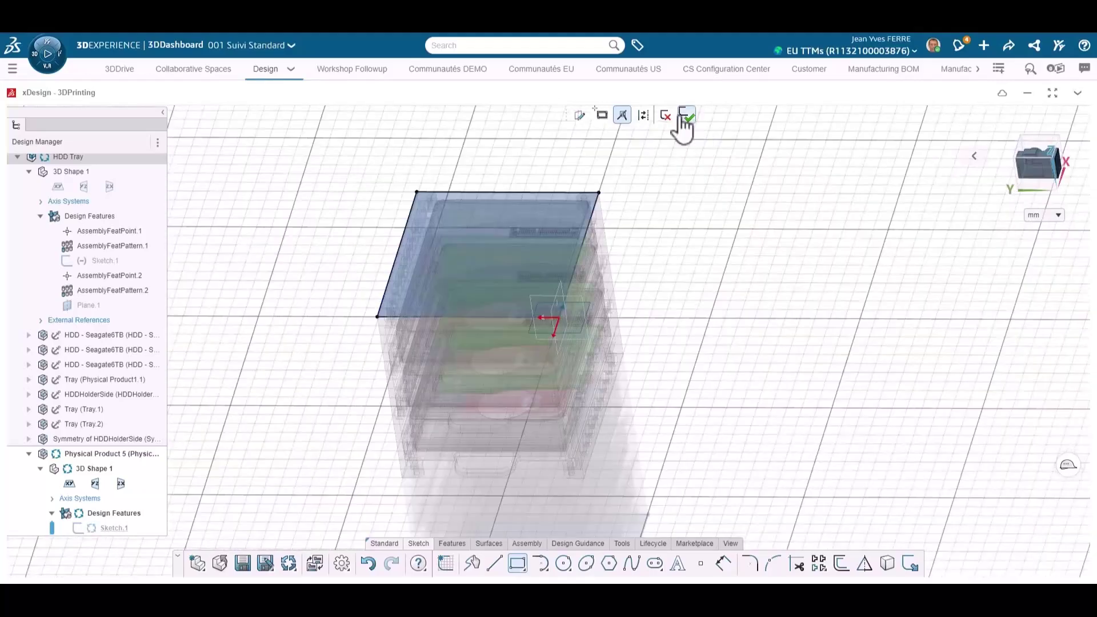
{"action": "left_click", "coordinate": [685, 115]}
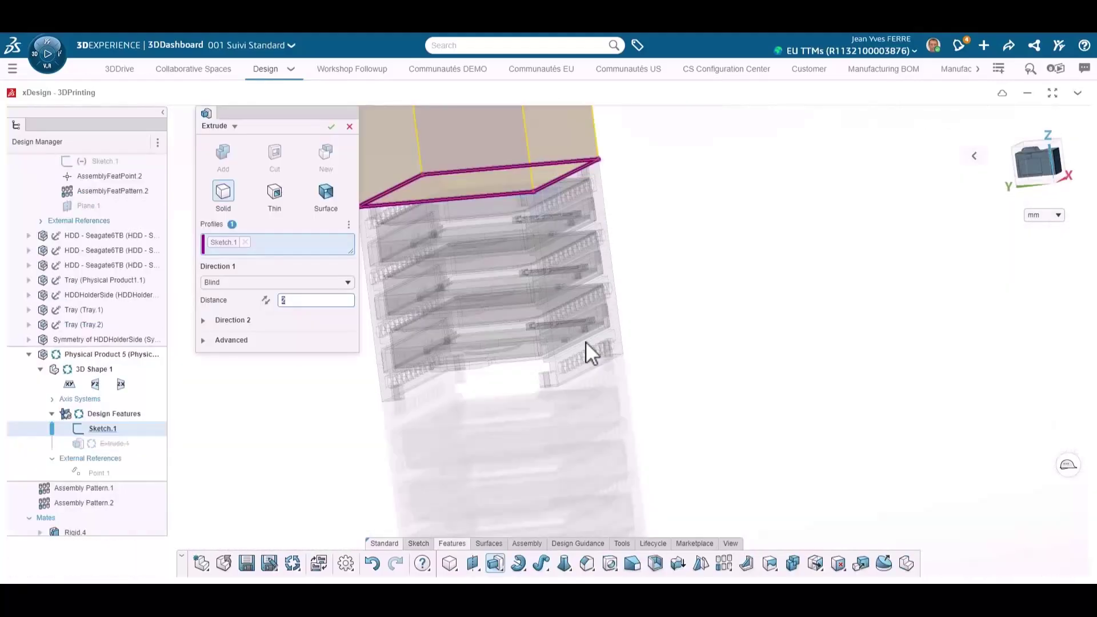
{"action": "key", "text": "Return"}
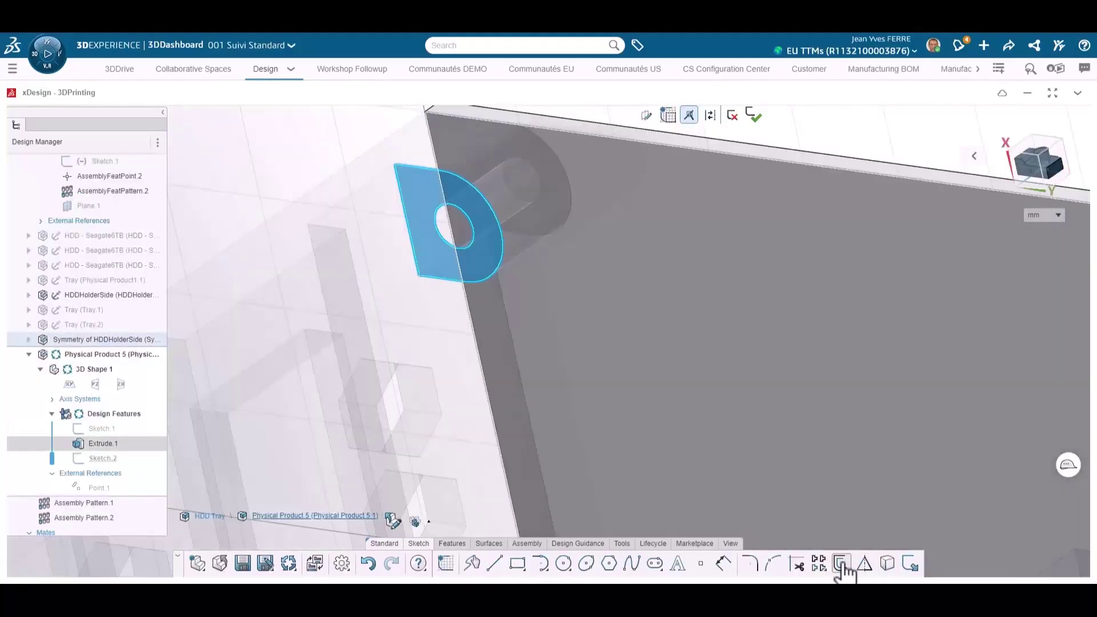
Complete the plate's inner profile with offset corner-lug outlines and connecting lines, and extrude it 2.5 mm
{"action": "left_click", "coordinate": [841, 564]}
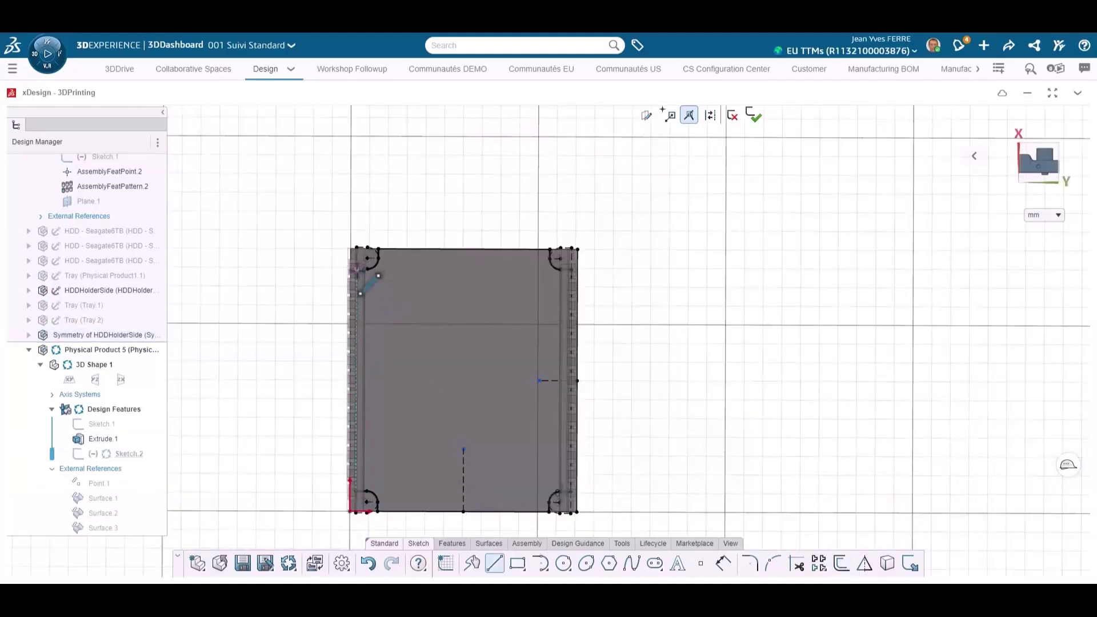
{"action": "left_click", "coordinate": [356, 269]}
{"action": "scroll", "coordinate": [353, 493], "scroll_direction": "up", "scroll_amount": 6}
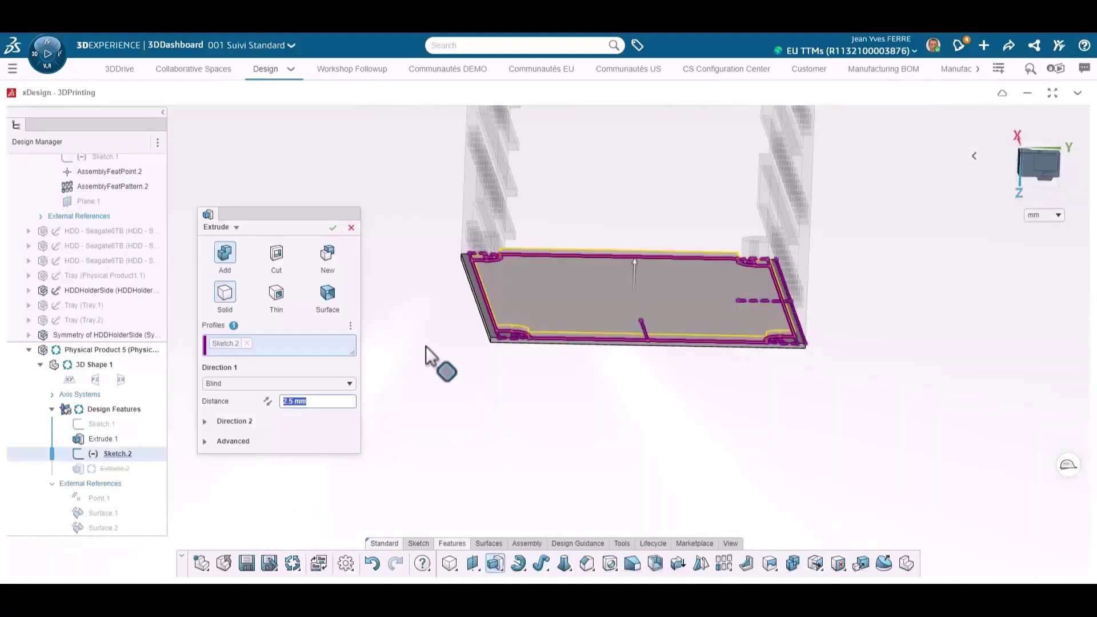
{"action": "key", "text": "Return"}
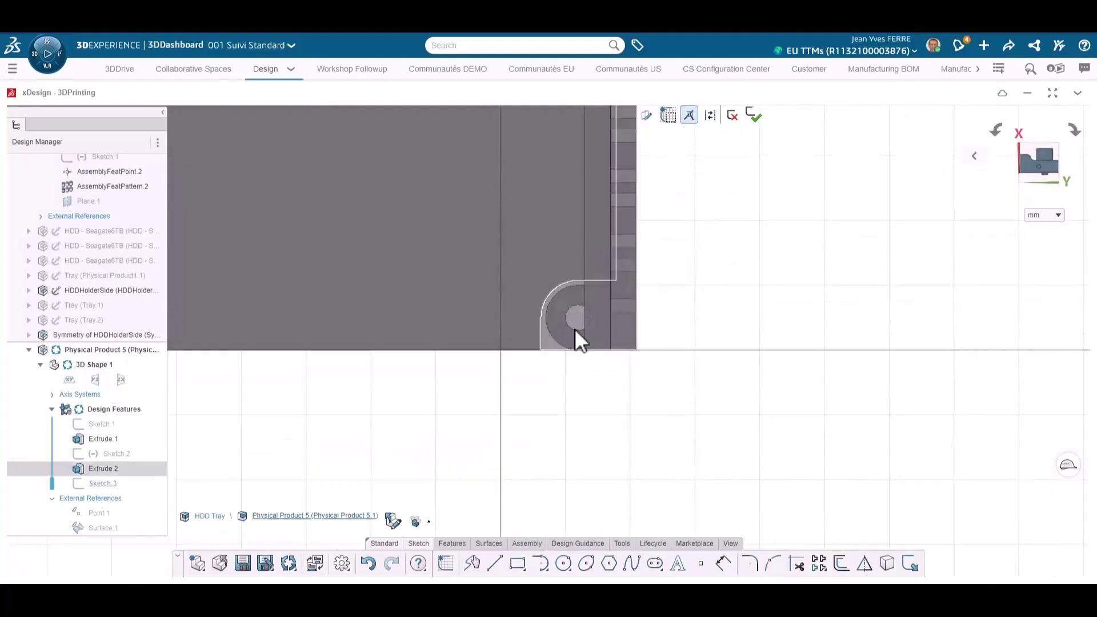
Sketch a circle on the plate concentric with a corner lug's hole and larger than that hole
{"action": "scroll", "coordinate": [580, 324], "scroll_direction": "up", "scroll_amount": 2}
{"action": "right_click_drag", "start_coordinate": [595, 315], "coordinate": [619, 318]}
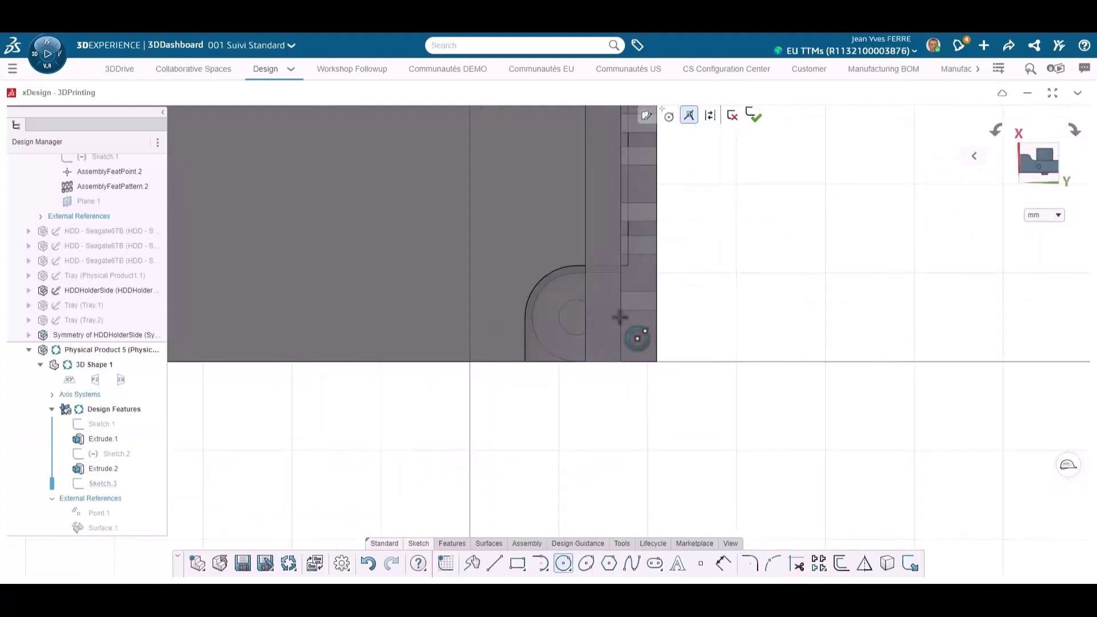
{"action": "left_click", "coordinate": [577, 318]}
{"action": "left_click", "coordinate": [599, 335]}
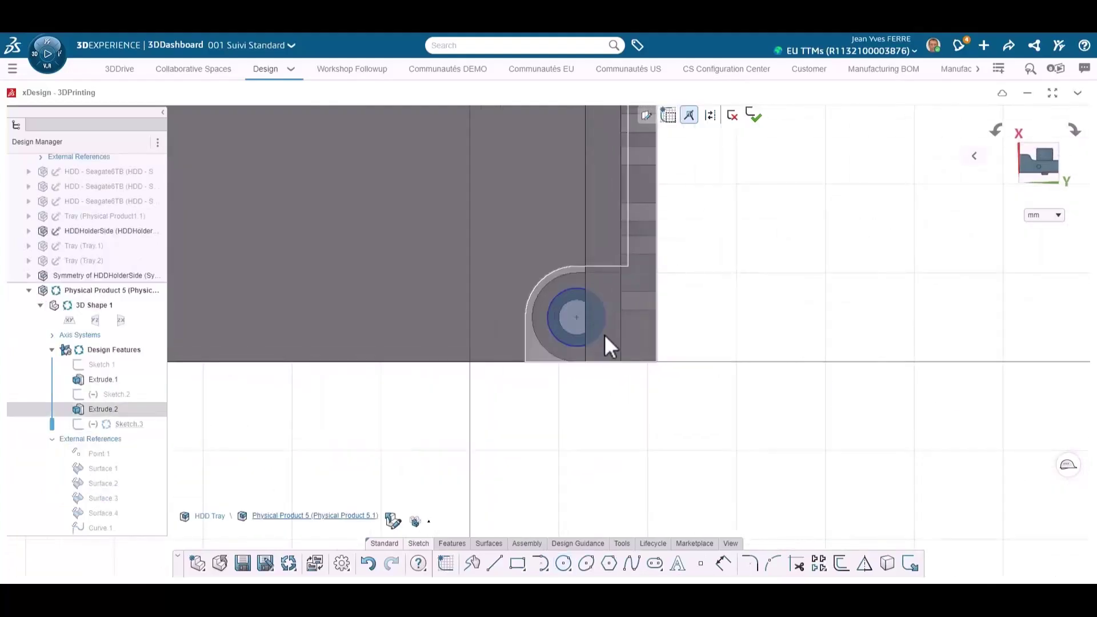
Set the diameter of the circle on the cover plate's corner lug to 4.2 mm and finish the sketch
{"action": "left_click", "coordinate": [707, 310]}
{"action": "type", "text": "4.2"}
{"action": "key", "text": "Return"}
{"action": "key", "text": "f"}
{"action": "left_click", "coordinate": [753, 116]}
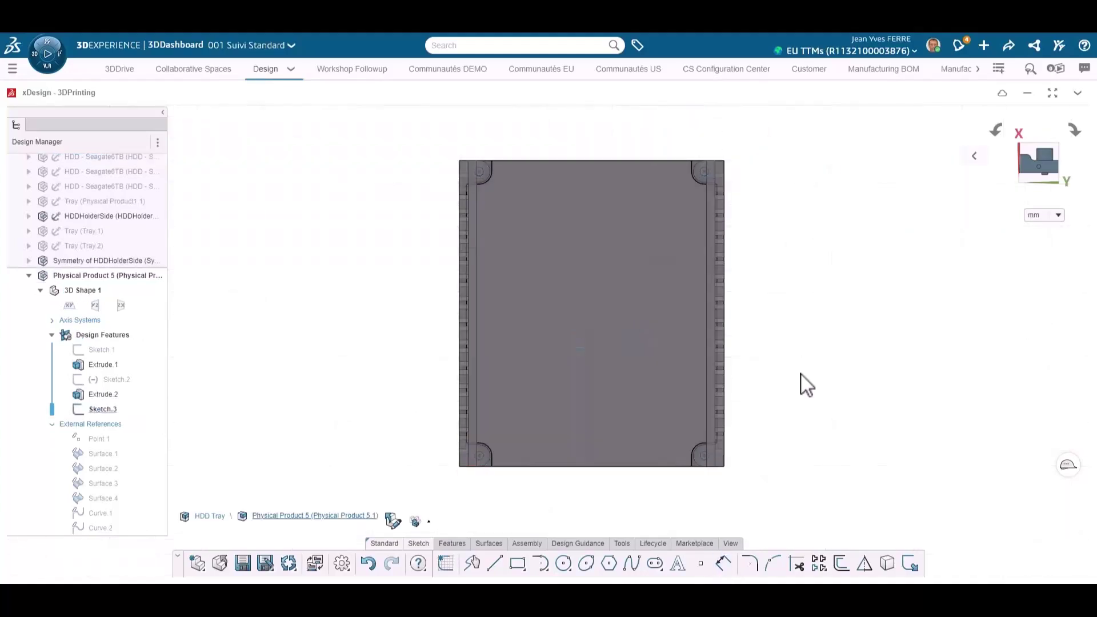
Cut the corner circle sketch through the cover plate one way, and chamfer the four hole edges 1 mm at 45 degrees
{"action": "middle_click_drag", "start_coordinate": [801, 374], "coordinate": [797, 343]}
{"action": "scroll", "coordinate": [707, 451], "scroll_direction": "up", "scroll_amount": 5}
{"action": "left_click", "coordinate": [452, 543]}
{"action": "left_click", "coordinate": [495, 563]}
{"action": "left_click", "coordinate": [105, 410]}
{"action": "left_click", "coordinate": [279, 383]}
{"action": "left_click", "coordinate": [283, 401]}
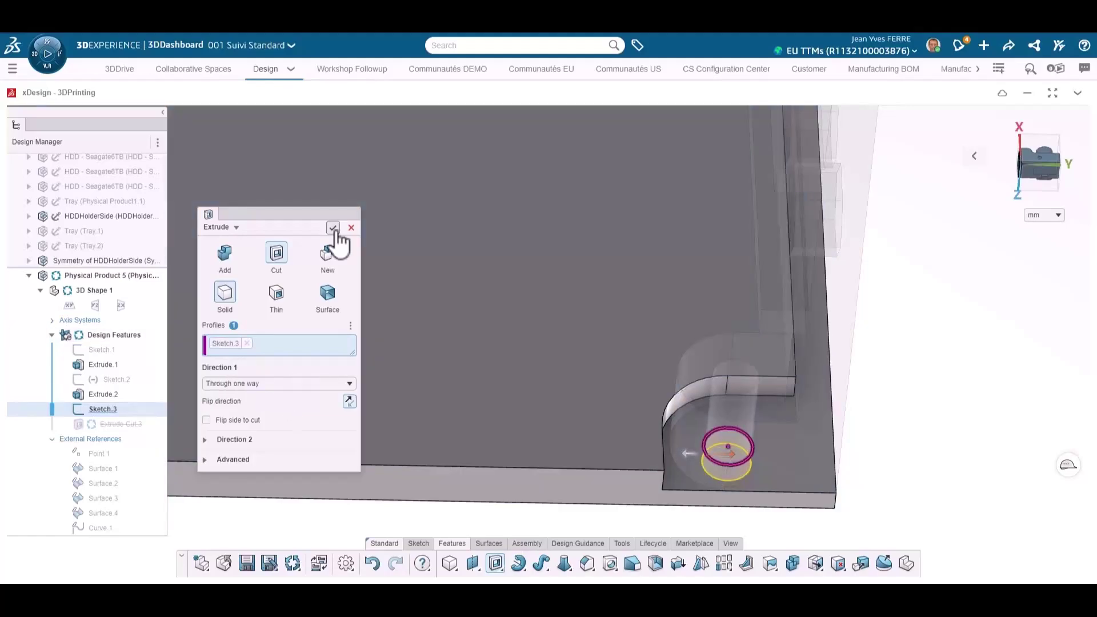
{"action": "left_click", "coordinate": [332, 227]}
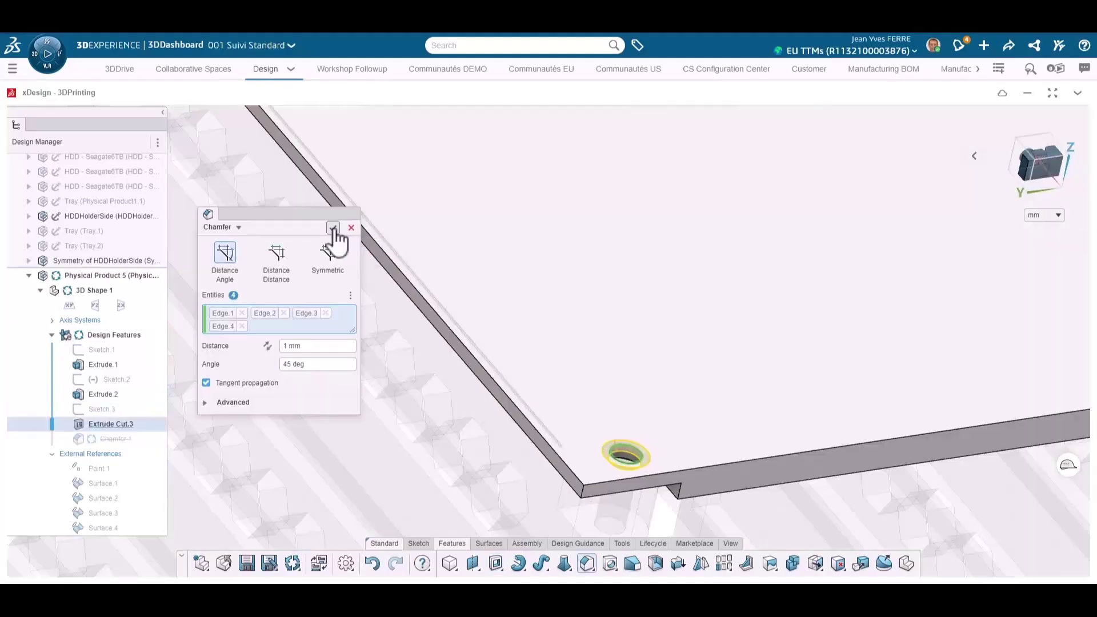
{"action": "left_click", "coordinate": [334, 217]}
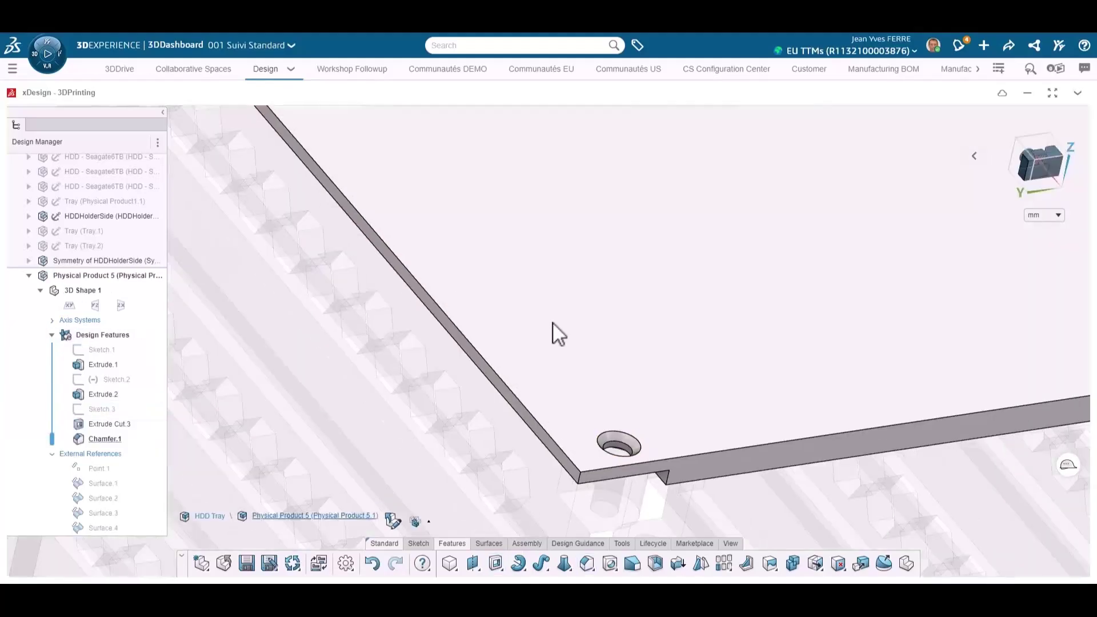
{"action": "key", "text": "f"}
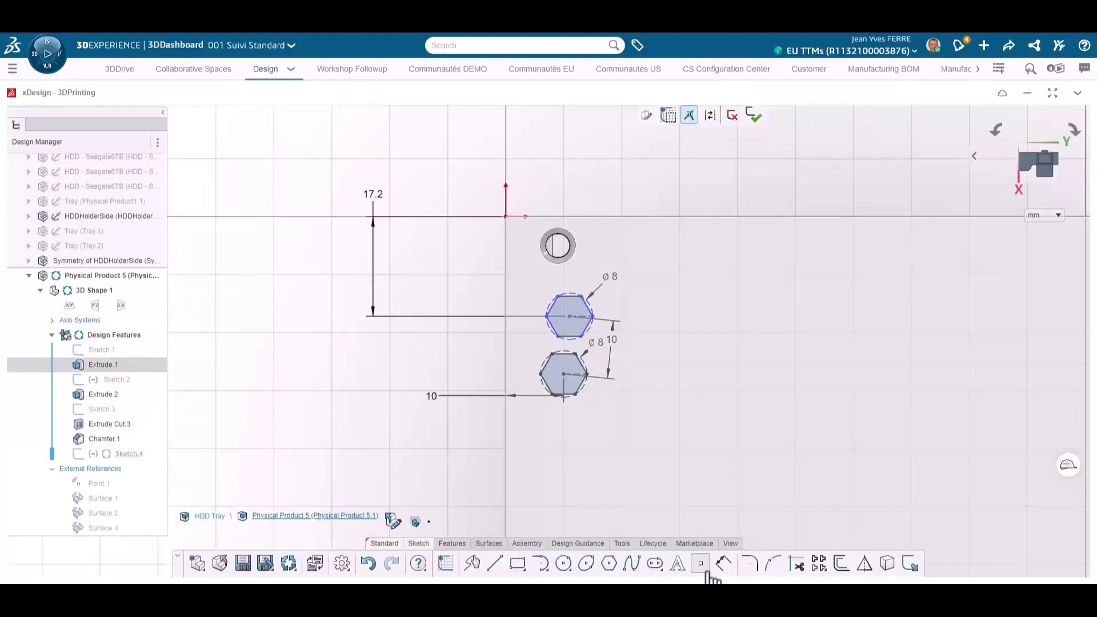
Dimension the upper hexagon's centre 15 mm from the plate's side edge and cut both hexagons through the plate
{"action": "left_click", "coordinate": [538, 321]}
{"action": "left_click", "coordinate": [434, 256]}
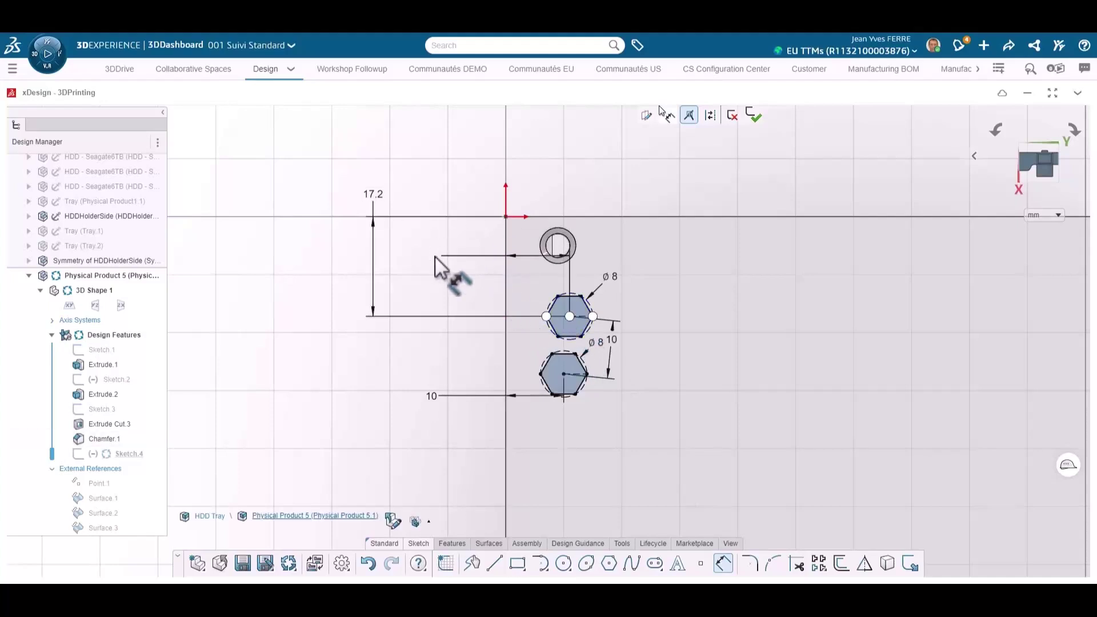
{"action": "type", "text": "15"}
{"action": "key", "text": "Return"}
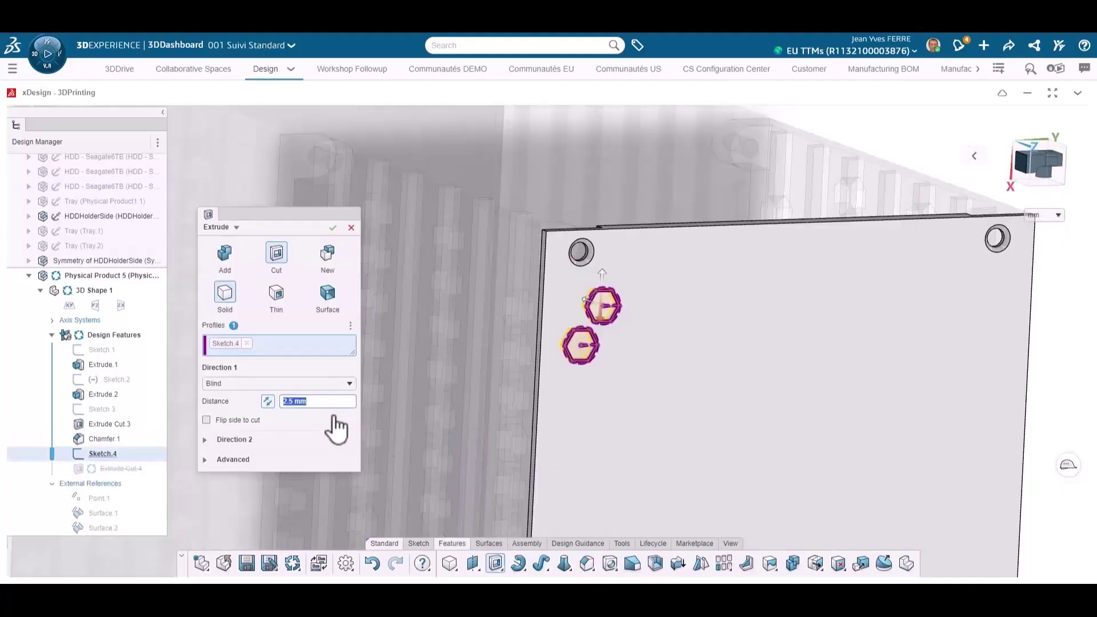
{"action": "left_click", "coordinate": [267, 387]}
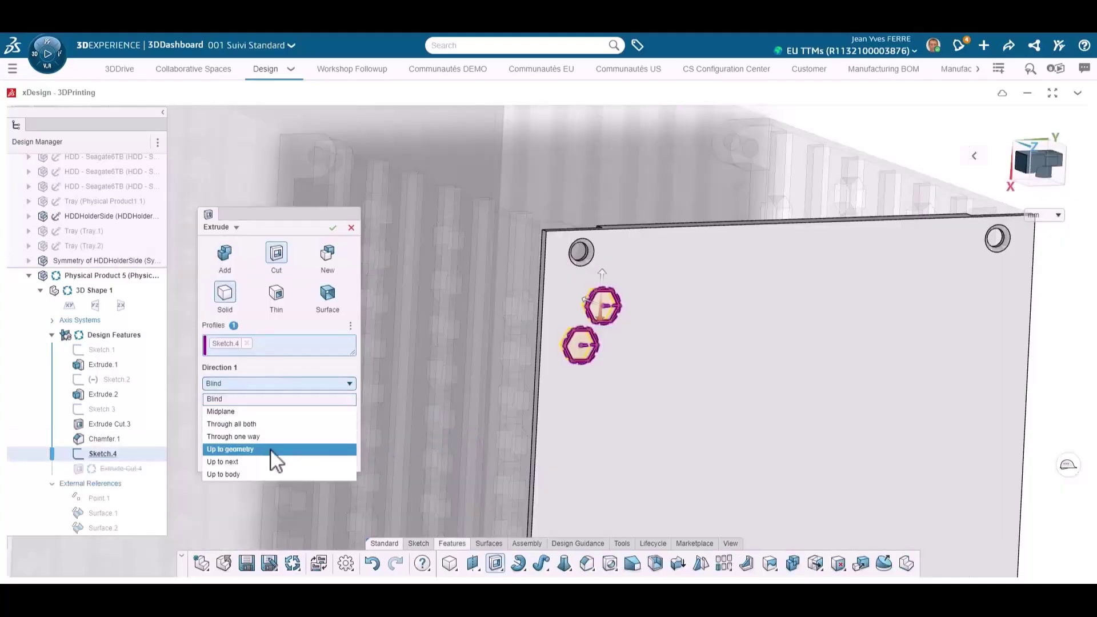
{"action": "left_click", "coordinate": [333, 229]}
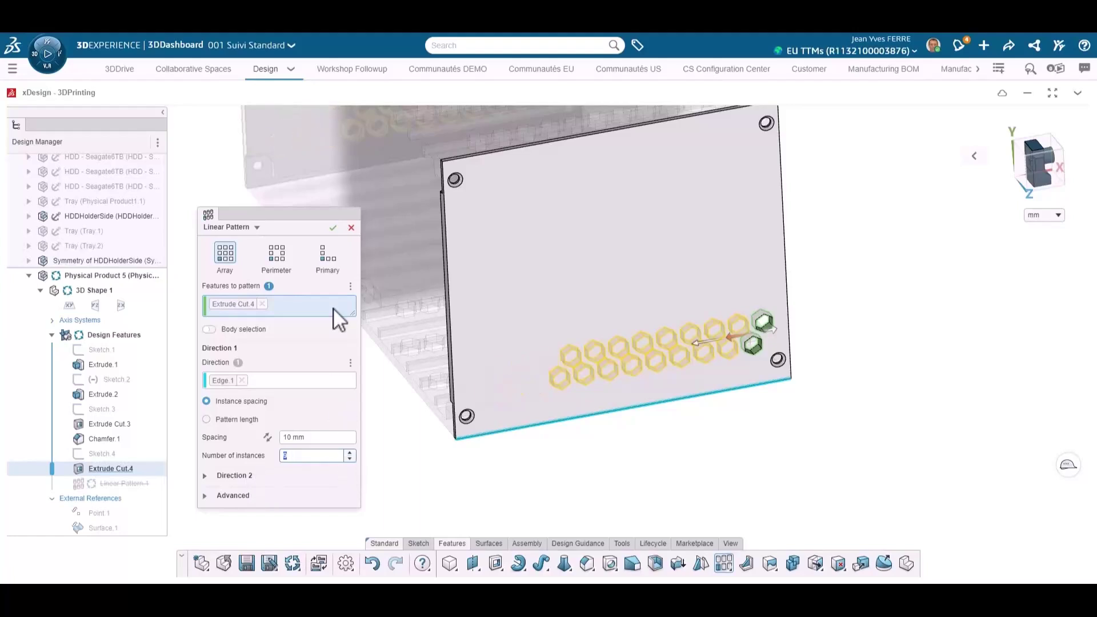
Pattern the hexagon cuts along the plate's edge with nine instances at 10 mm, and repeat that pattern along the perpendicular edge at 17.32 mm
{"action": "key", "text": "Return"}
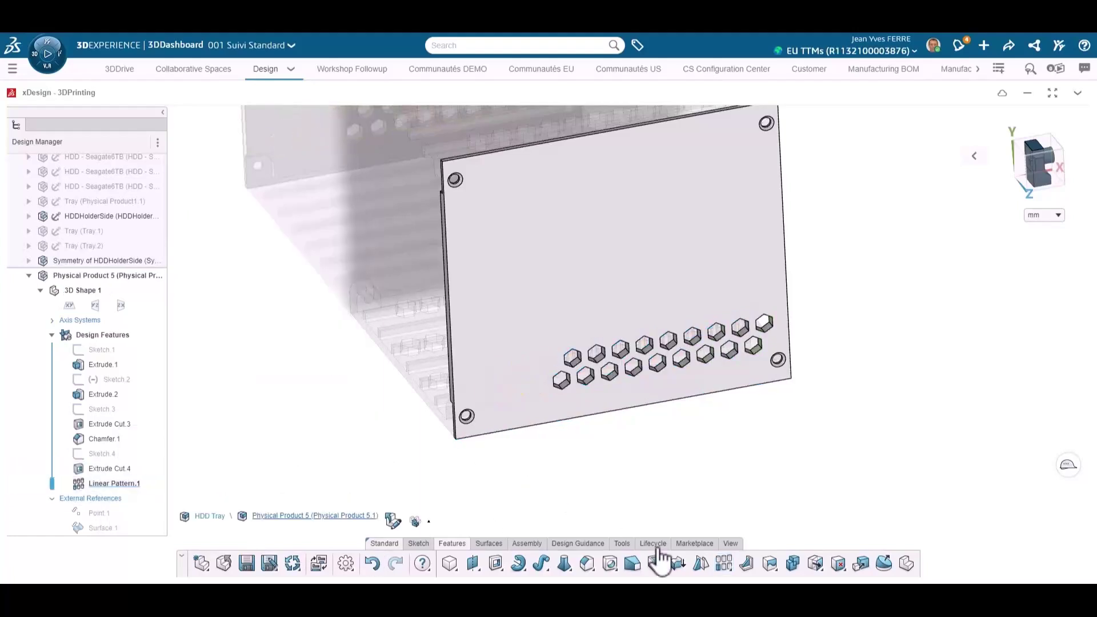
{"action": "key", "text": "Return"}
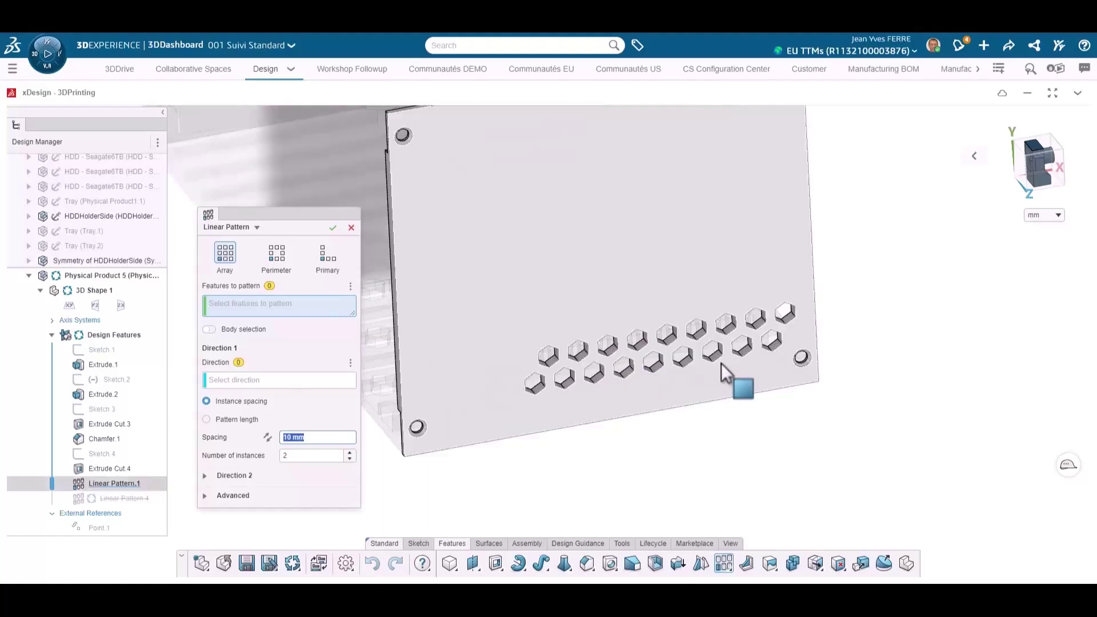
{"action": "left_click", "coordinate": [735, 368]}
{"action": "scroll", "coordinate": [732, 368], "scroll_direction": "down", "scroll_amount": 3}
{"action": "scroll", "coordinate": [577, 411], "scroll_direction": "up", "scroll_amount": 2}
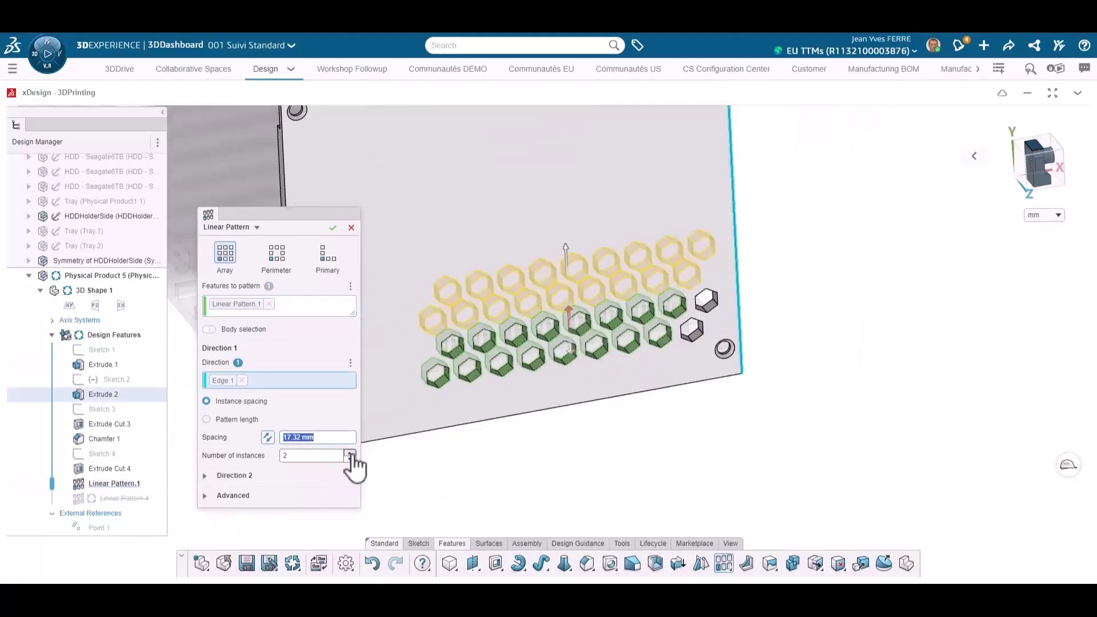
{"action": "left_click", "coordinate": [333, 228]}
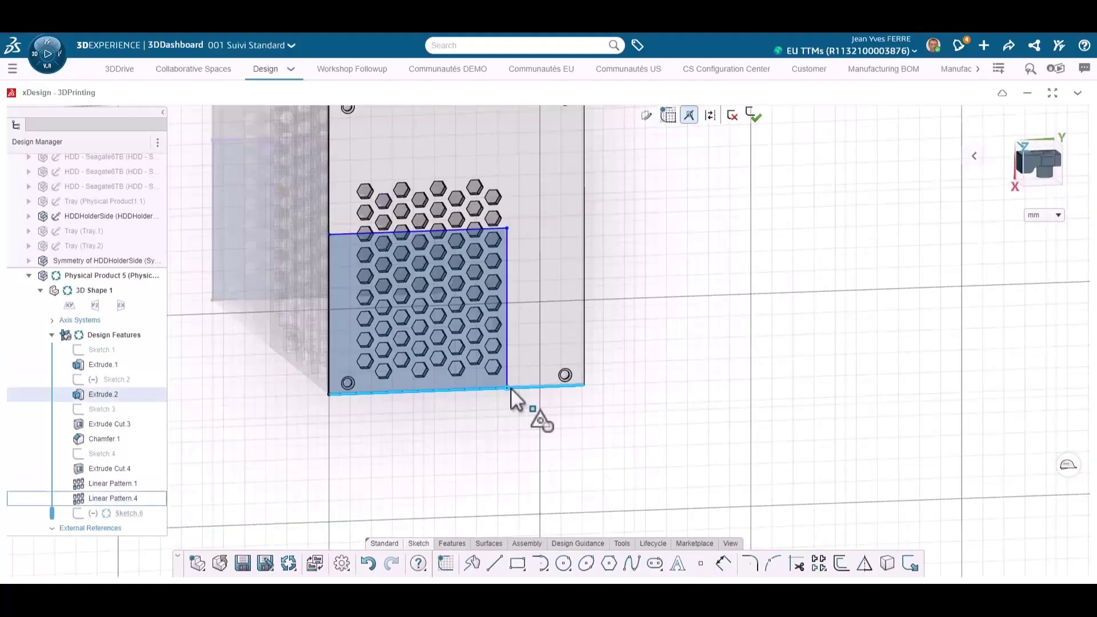
Constrain the rectangle's corner to the midpoint of the plate's side edge and cut away everything outside the rectangle
{"action": "left_click", "coordinate": [330, 235]}
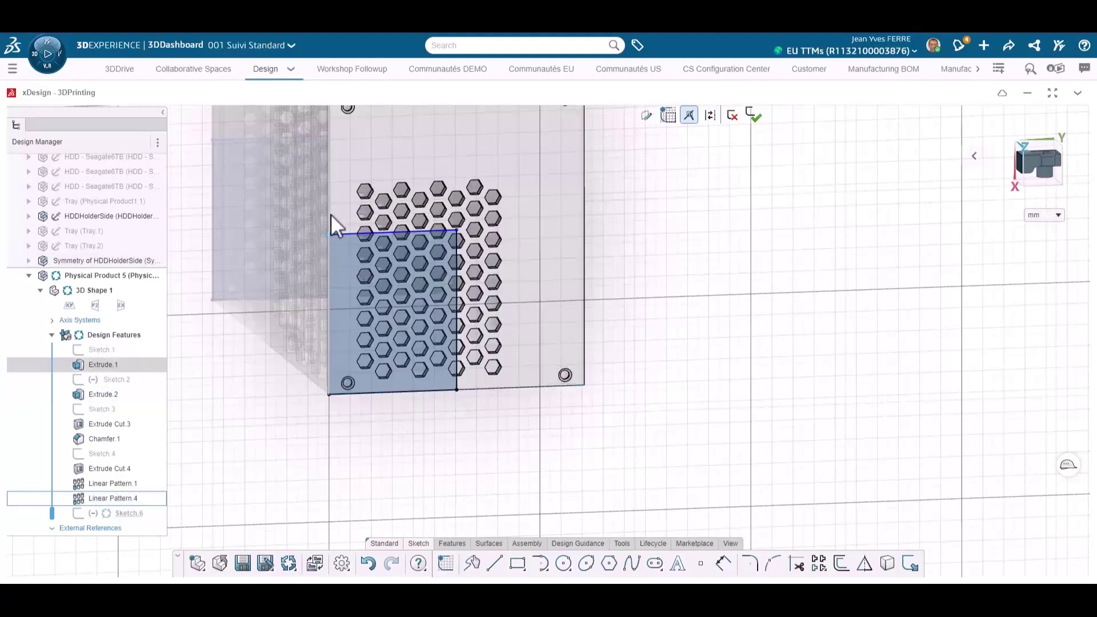
{"action": "left_click", "coordinate": [330, 214], "text": "ctrl"}
{"action": "left_click", "coordinate": [390, 170]}
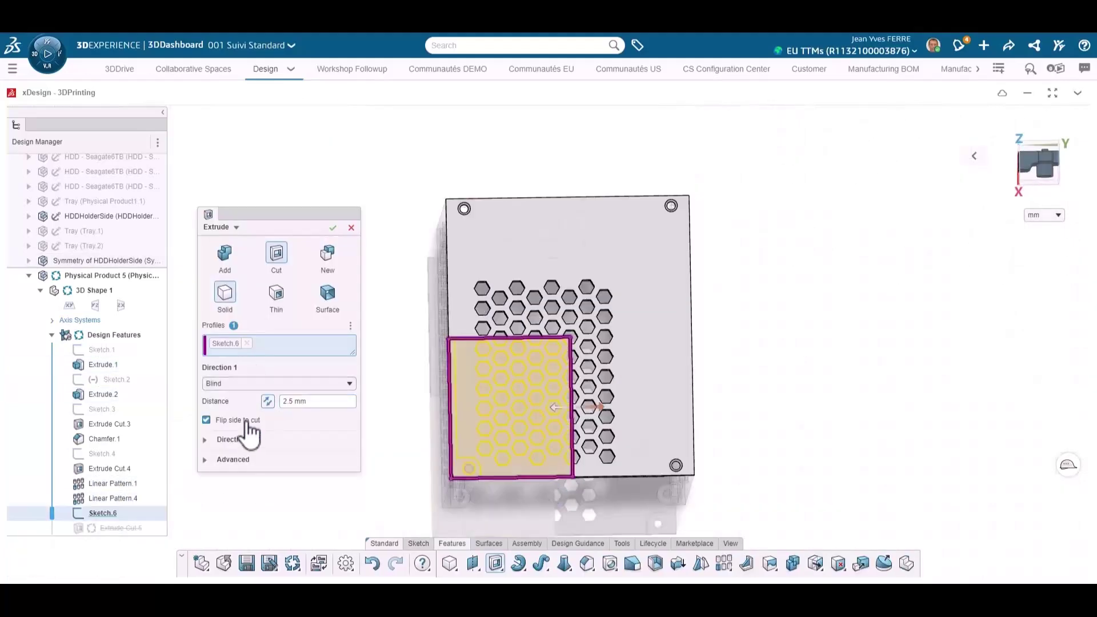
{"action": "left_click", "coordinate": [332, 228]}
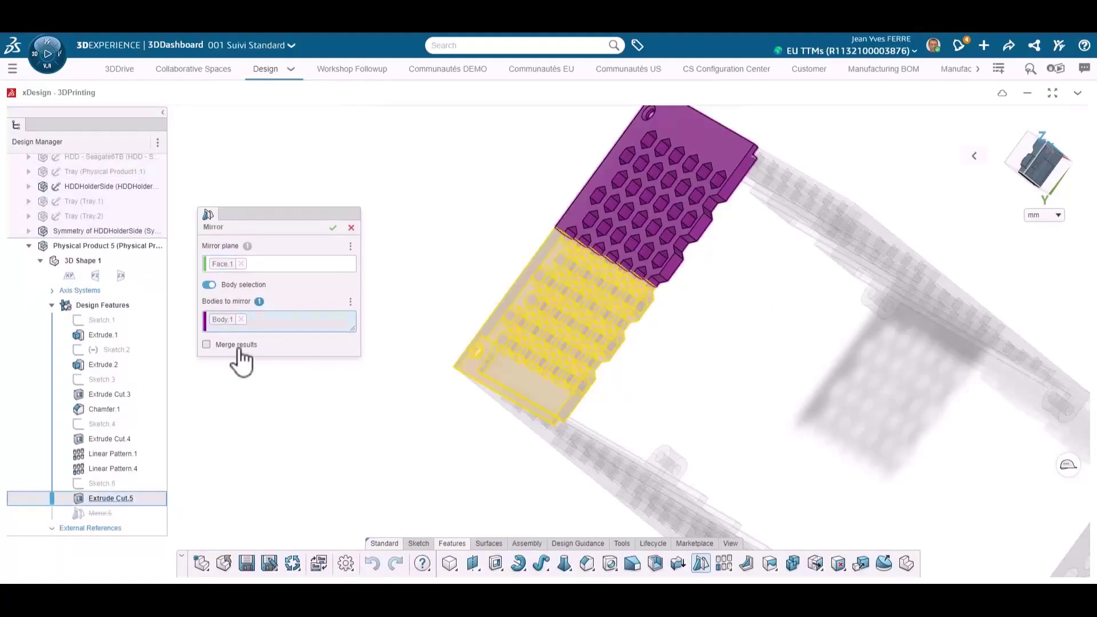
Mirror the quarter plate's body about its cut faces to complete the perforated cover plate, and save the assembly
{"action": "left_click", "coordinate": [332, 228]}
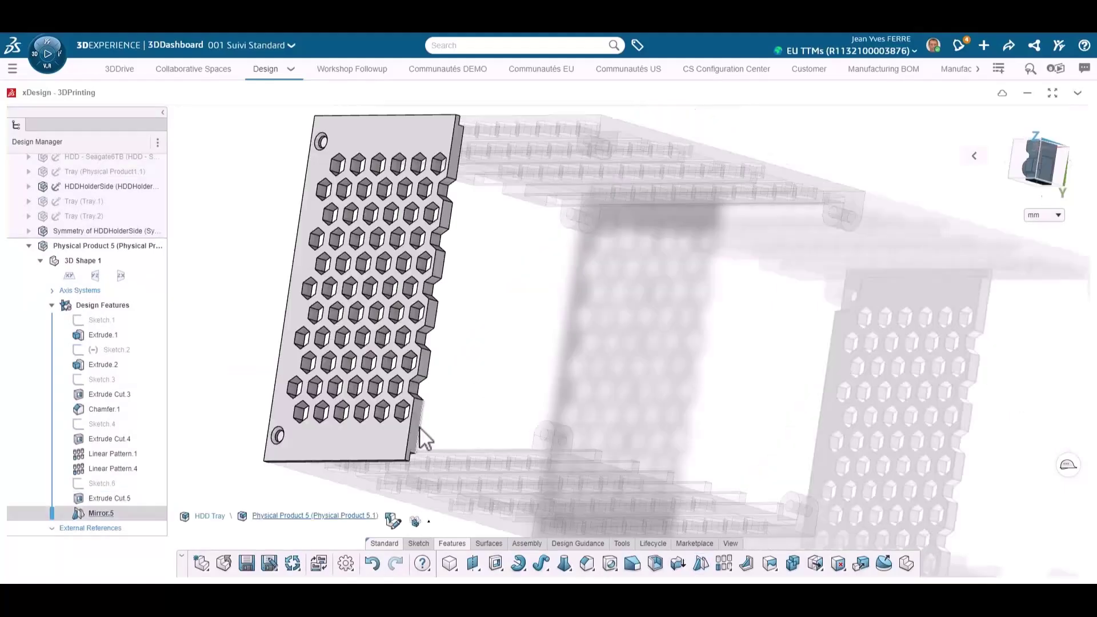
{"action": "left_click", "coordinate": [361, 437]}
{"action": "left_click", "coordinate": [332, 227]}
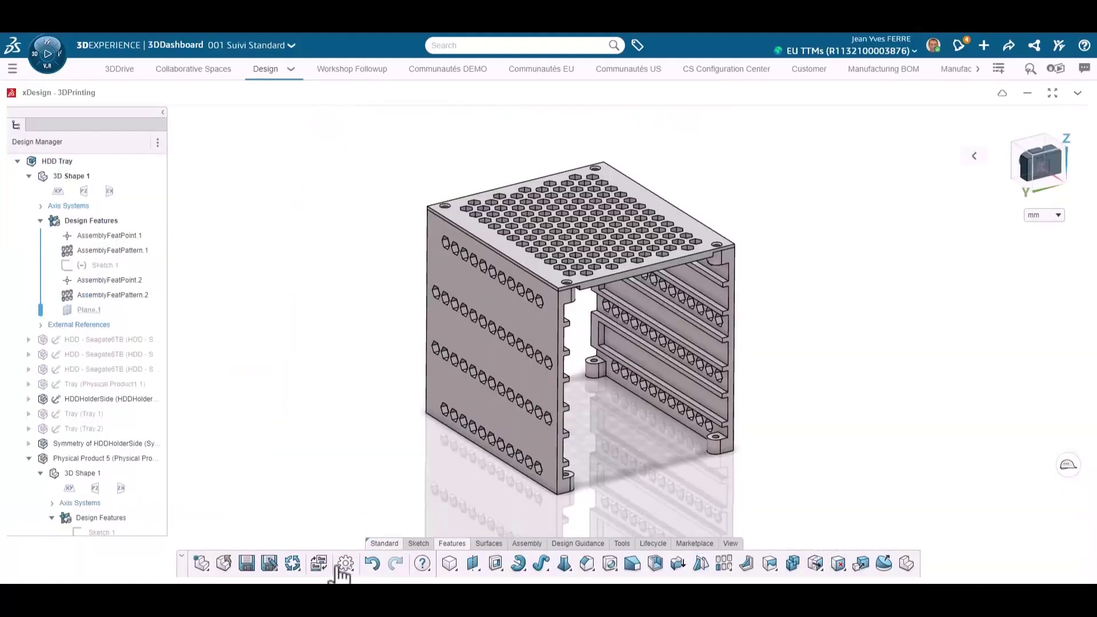
{"action": "left_click", "coordinate": [247, 566]}
{"action": "middle_click_drag", "start_coordinate": [942, 411], "coordinate": [783, 453]}
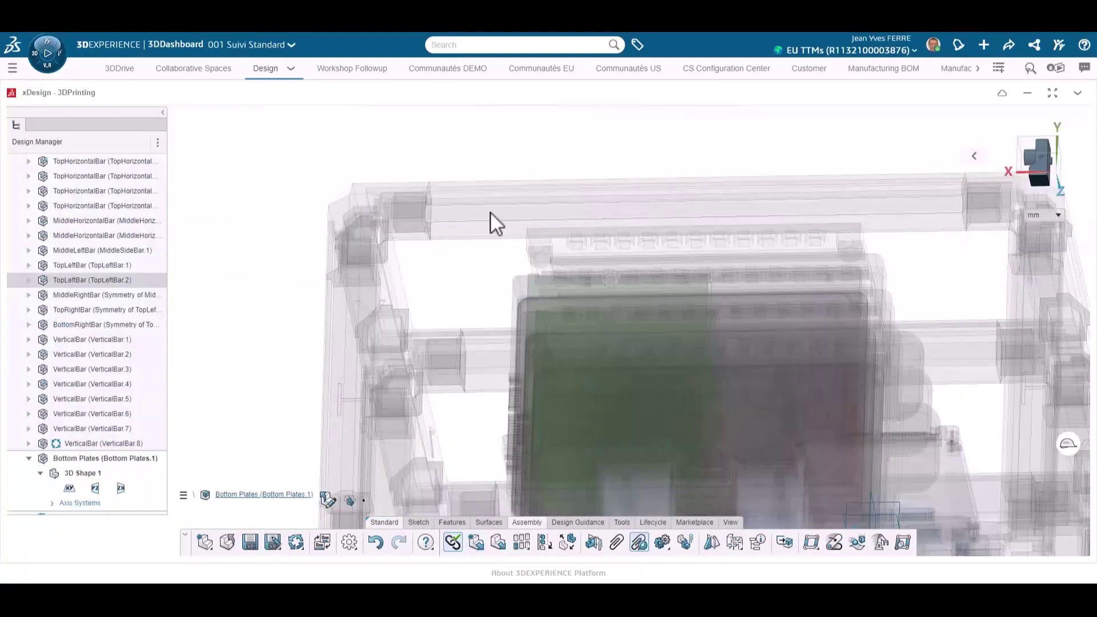
Start a Bottom Plates sketch on the frame bar's face and sketch circles at the first two frame corners
{"action": "left_click", "coordinate": [491, 212]}
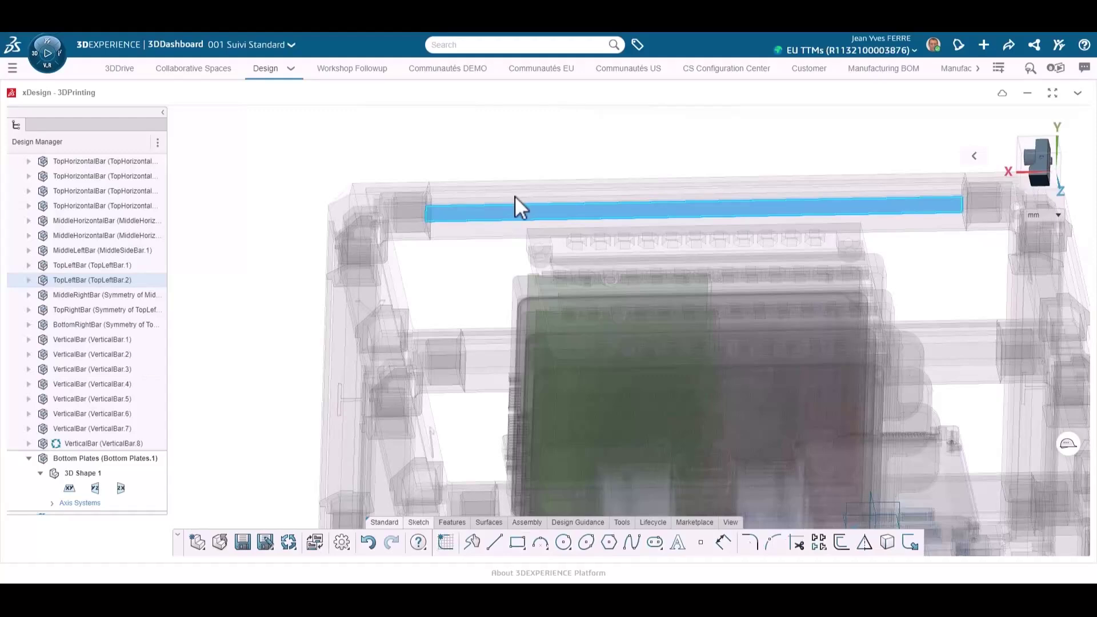
{"action": "left_click", "coordinate": [515, 195]}
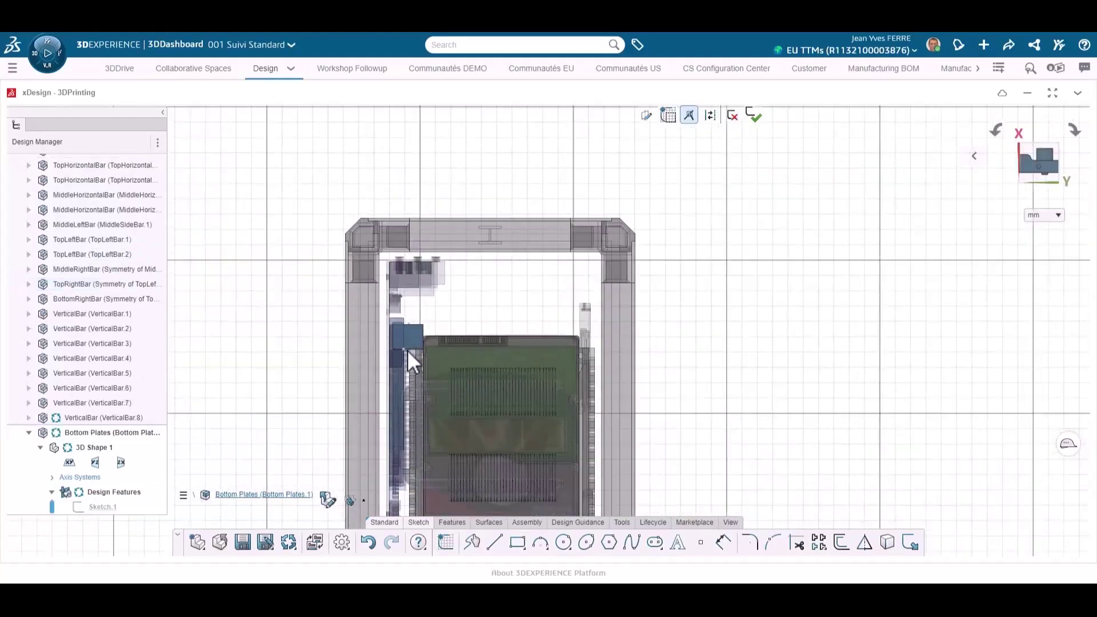
{"action": "scroll", "coordinate": [371, 231], "scroll_direction": "up", "scroll_amount": 6}
{"action": "scroll", "coordinate": [882, 300], "scroll_direction": "down", "scroll_amount": 3}
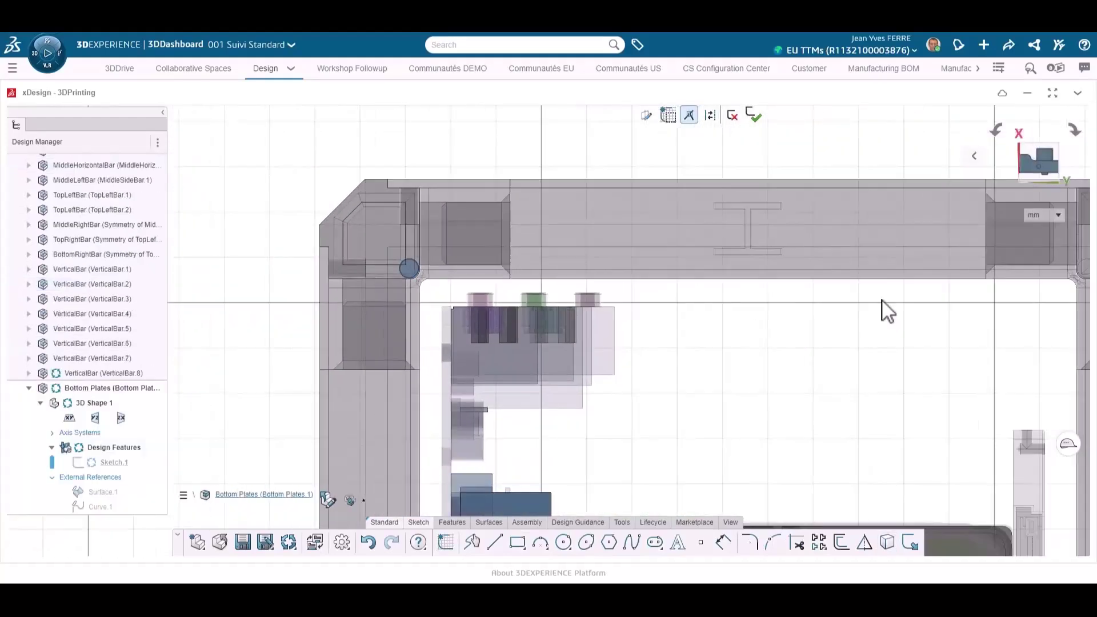
{"action": "middle_click_drag", "start_coordinate": [882, 300], "coordinate": [793, 310]}
{"action": "left_click", "coordinate": [1012, 270]}
{"action": "left_click", "coordinate": [1044, 226]}
Sketch matching circles at the two remaining corners of the frame
{"action": "scroll", "coordinate": [783, 432], "scroll_direction": "down", "scroll_amount": 4}
{"action": "scroll", "coordinate": [784, 432], "scroll_direction": "down", "scroll_amount": 4}
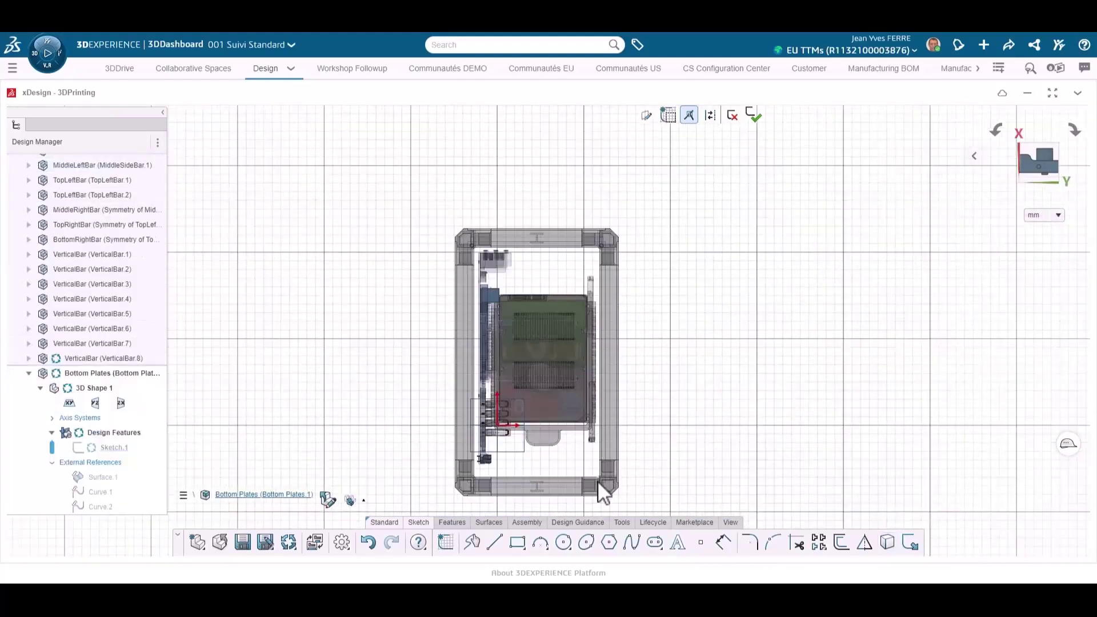
{"action": "scroll", "coordinate": [598, 480], "scroll_direction": "up", "scroll_amount": 7}
{"action": "left_click", "coordinate": [646, 458]}
{"action": "left_click", "coordinate": [674, 440]}
{"action": "scroll", "coordinate": [456, 415], "scroll_direction": "down", "scroll_amount": 2}
{"action": "scroll", "coordinate": [455, 415], "scroll_direction": "down", "scroll_amount": 4}
{"action": "middle_click_drag", "start_coordinate": [177, 423], "coordinate": [290, 368]}
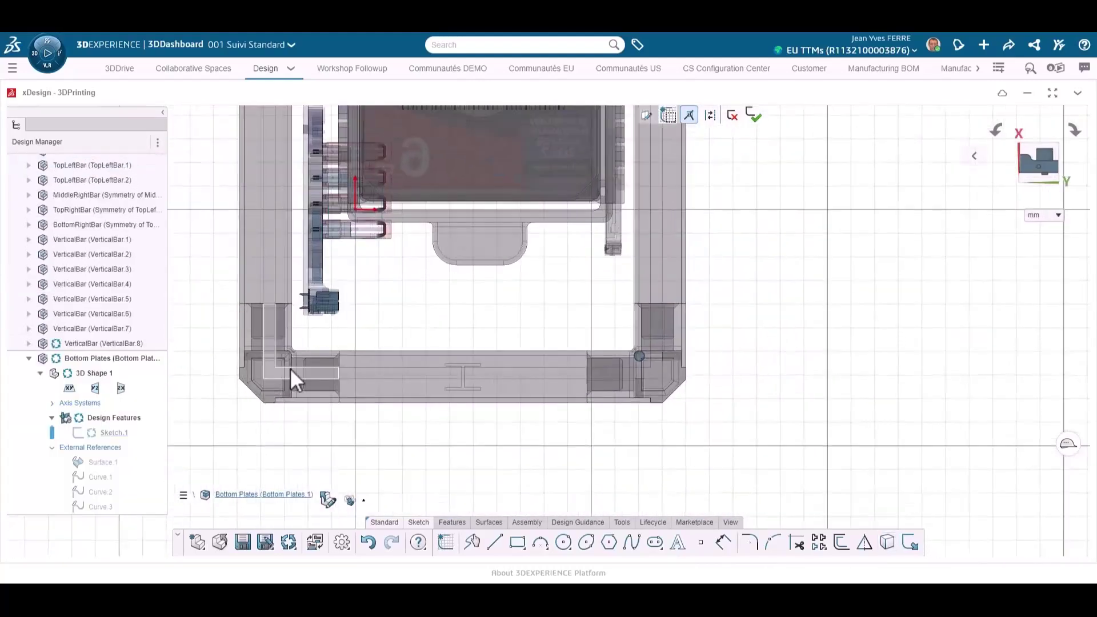
{"action": "scroll", "coordinate": [290, 368], "scroll_direction": "up", "scroll_amount": 5}
{"action": "left_click", "coordinate": [283, 352]}
{"action": "left_click", "coordinate": [311, 310]}
Sketch a rectangle along the frame bars that spans the four corner circles
{"action": "left_click", "coordinate": [517, 542]}
{"action": "left_click", "coordinate": [241, 374]}
{"action": "scroll", "coordinate": [548, 300], "scroll_direction": "down", "scroll_amount": 5}
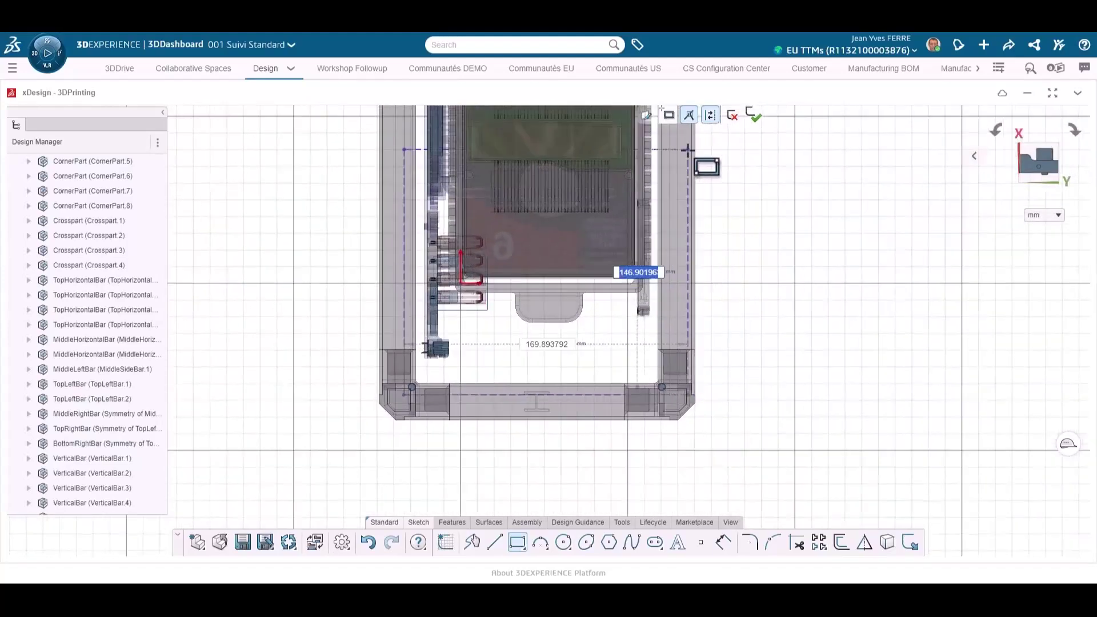
{"action": "scroll", "coordinate": [657, 145], "scroll_direction": "down", "scroll_amount": 4}
{"action": "scroll", "coordinate": [606, 141], "scroll_direction": "up", "scroll_amount": 5}
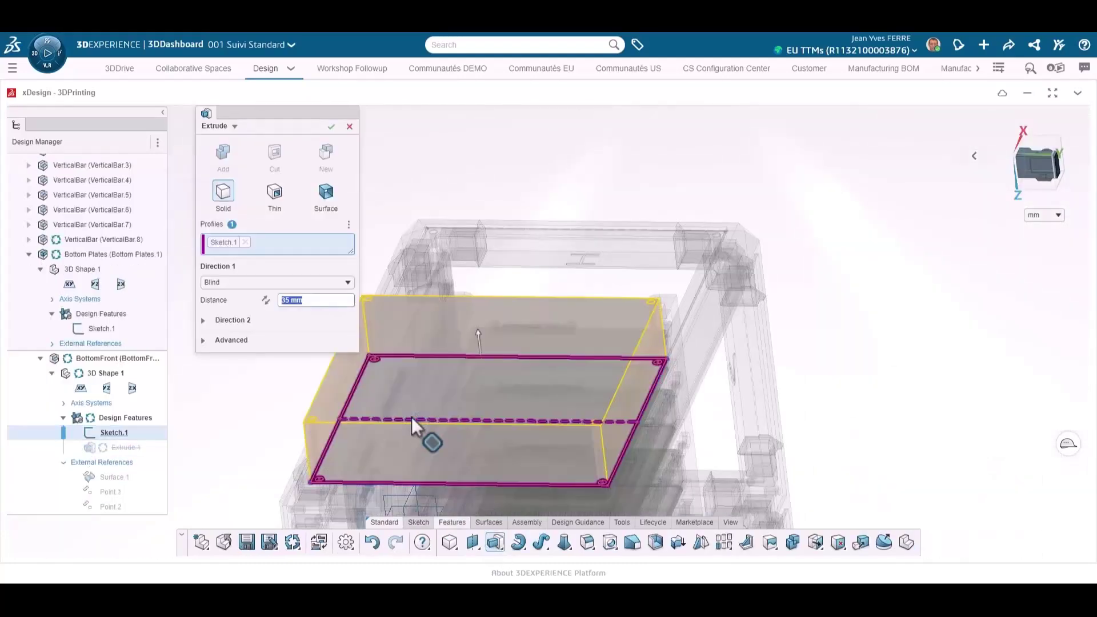
Extrude the BottomFront plate's sketch 2 mm as a solid
{"action": "type", "text": "2"}
{"action": "key", "text": "Return"}
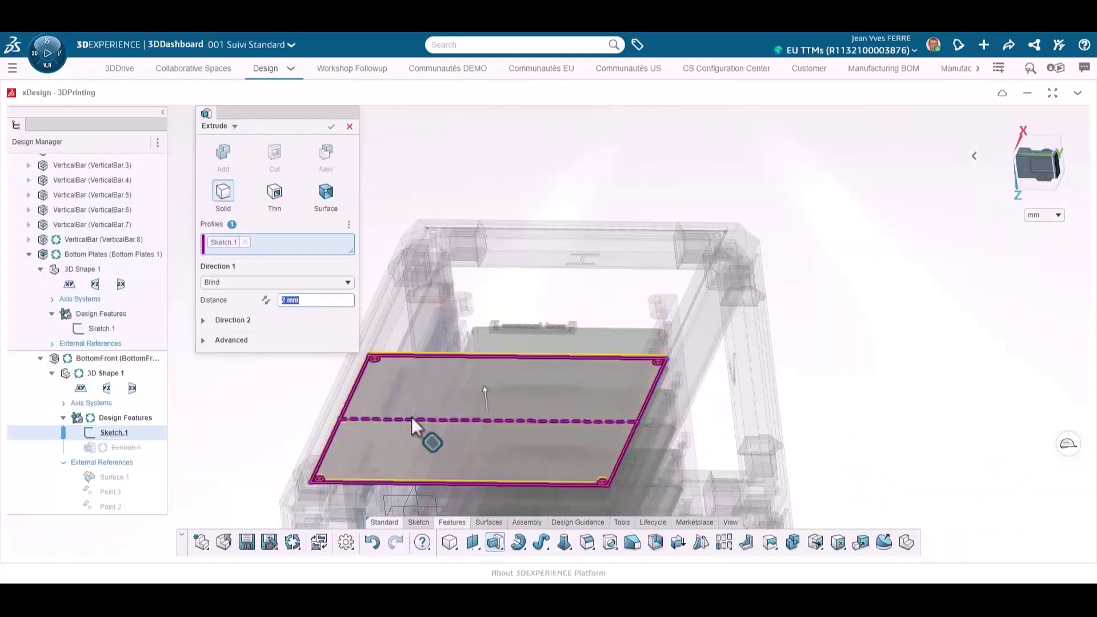
{"action": "left_click", "coordinate": [331, 126]}
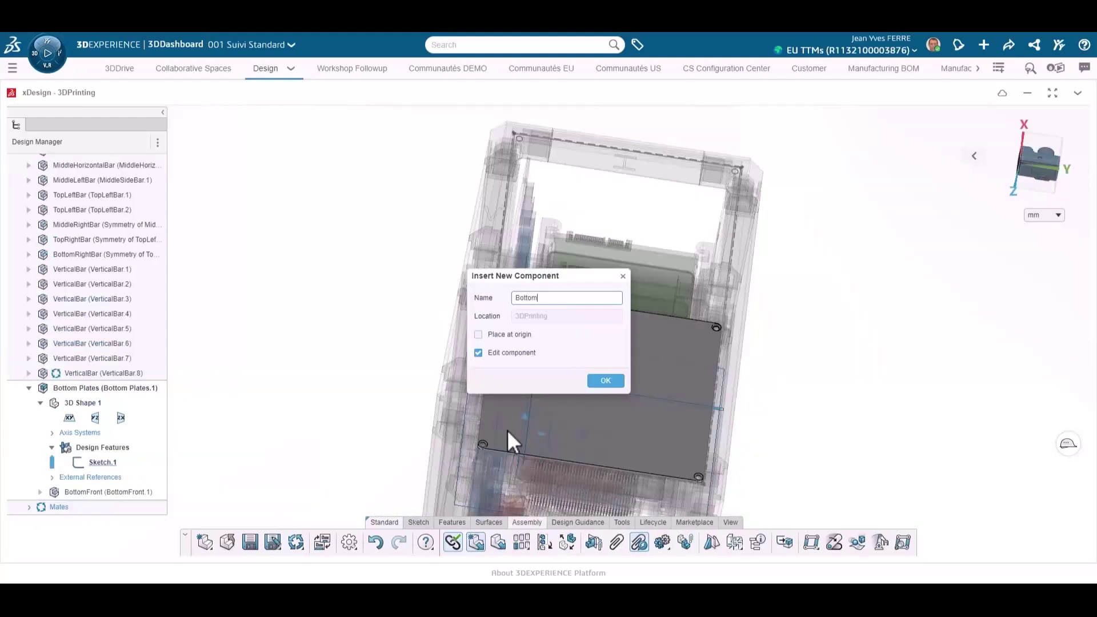
Insert a new component named BottomBack for editing and sketch a rectangle over the rear part of the frame opening
{"action": "type", "text": "Back"}
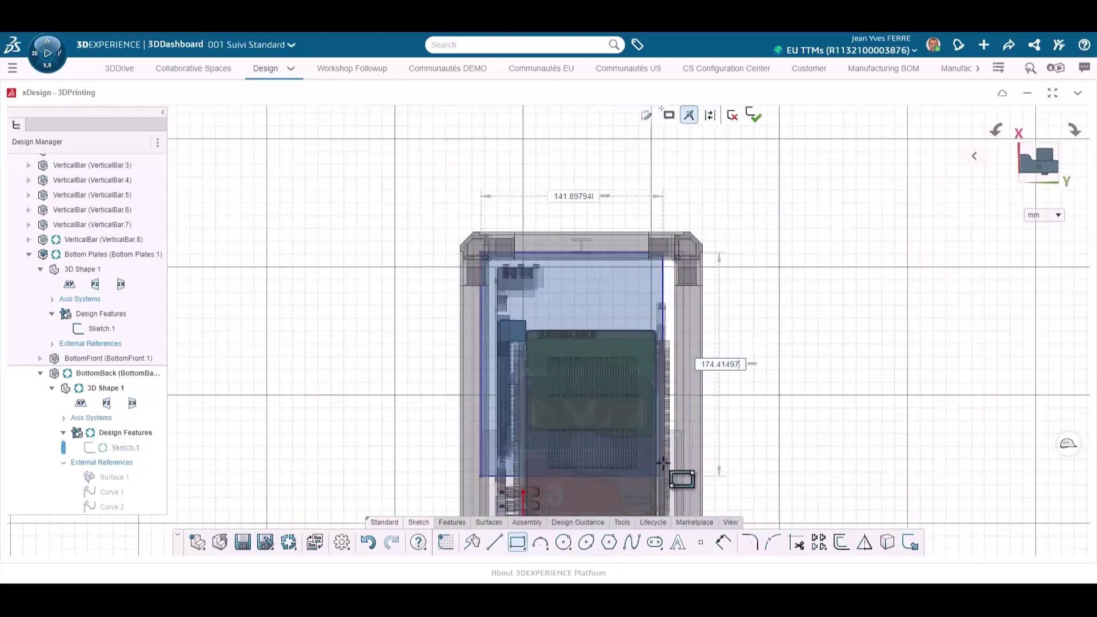
{"action": "scroll", "coordinate": [663, 463], "scroll_direction": "up", "scroll_amount": 5}
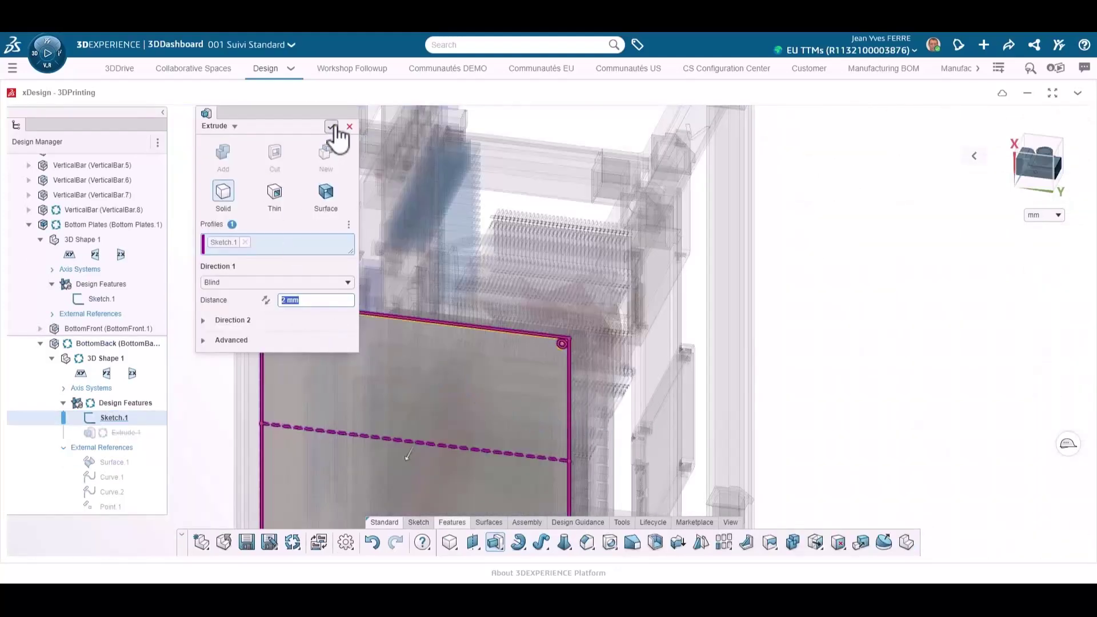
Extrude the BottomBack plate's sketch 2 mm and chamfer its four corner hole edges 1 mm at 45 degrees
{"action": "left_click", "coordinate": [332, 127]}
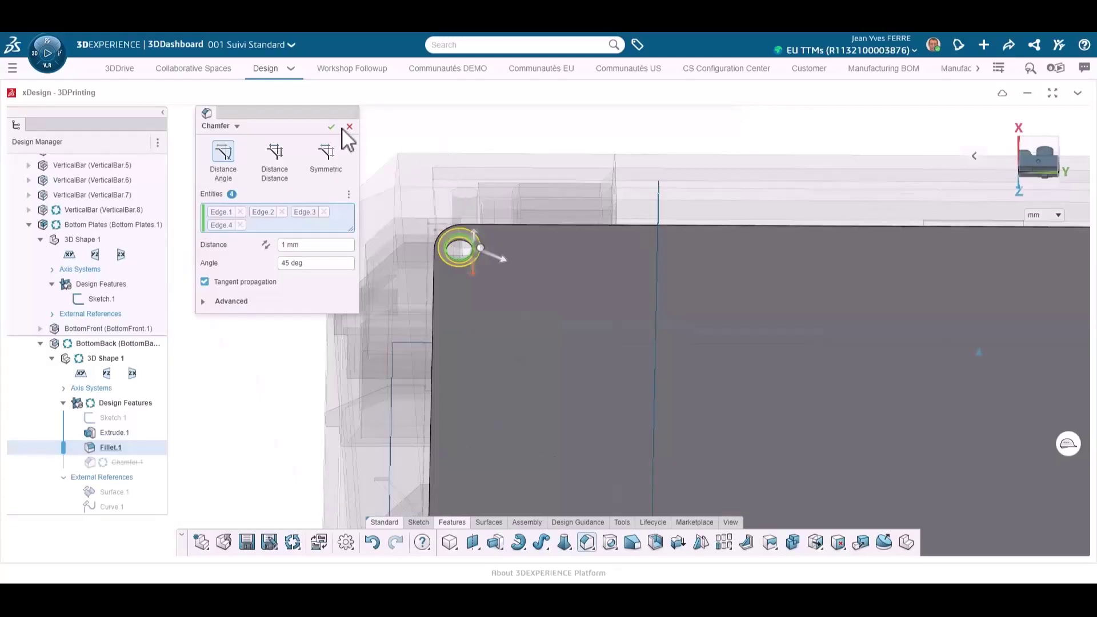
{"action": "key", "text": "Return"}
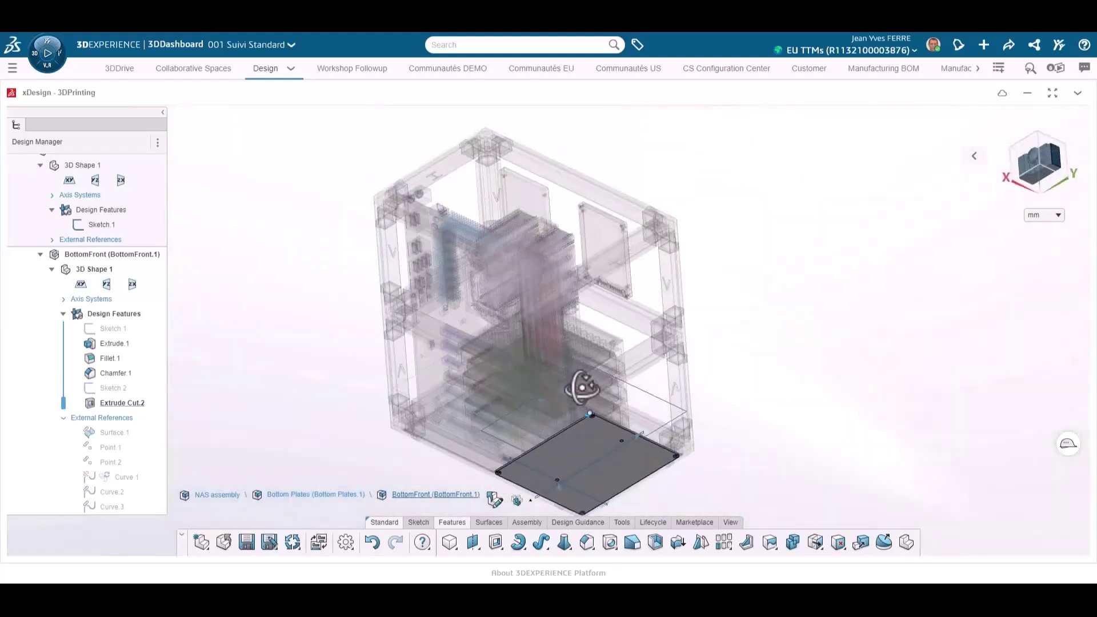
Reorder the BottomFront plate's corner-hole chamfer to come after Extrude Cut.2 in the feature history
{"action": "middle_click_drag", "start_coordinate": [575, 405], "coordinate": [566, 380]}
{"action": "left_click", "coordinate": [188, 443]}
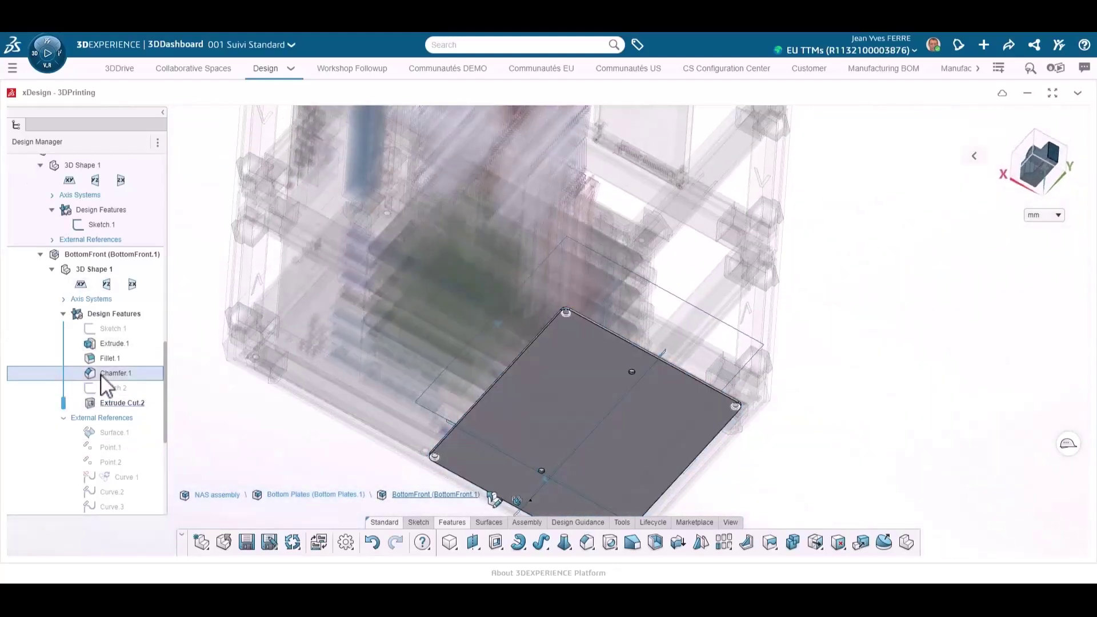
{"action": "left_click_drag", "start_coordinate": [106, 410], "coordinate": [109, 413]}
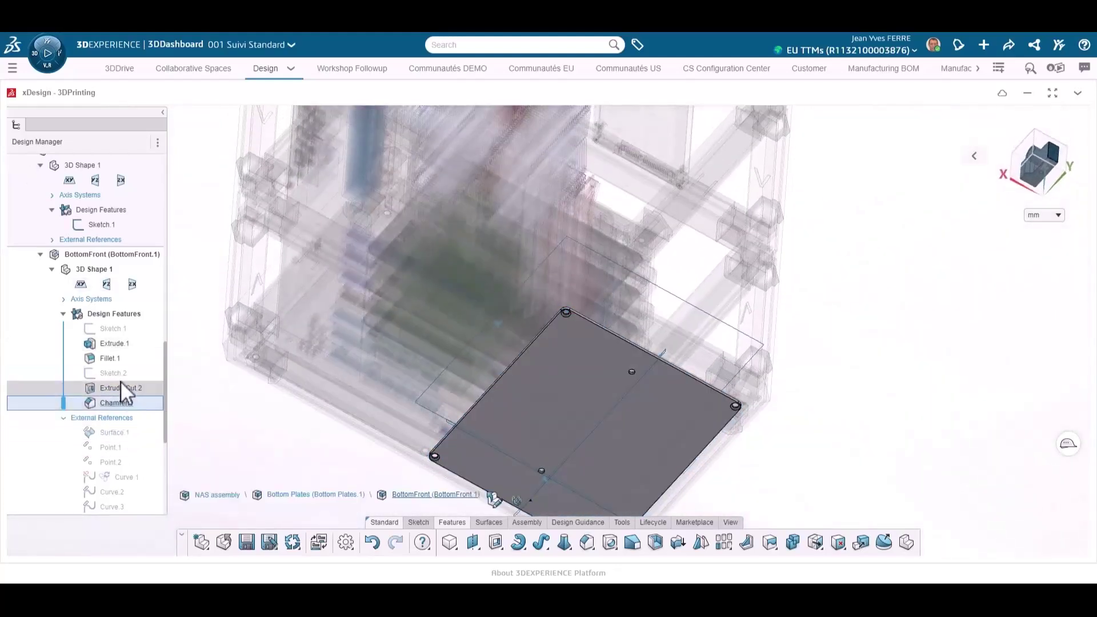
Add the edges of the BottomFront plate's two inner holes to the existing 1 mm, 45-degree chamfer
{"action": "scroll", "coordinate": [642, 381], "scroll_direction": "up", "scroll_amount": 5}
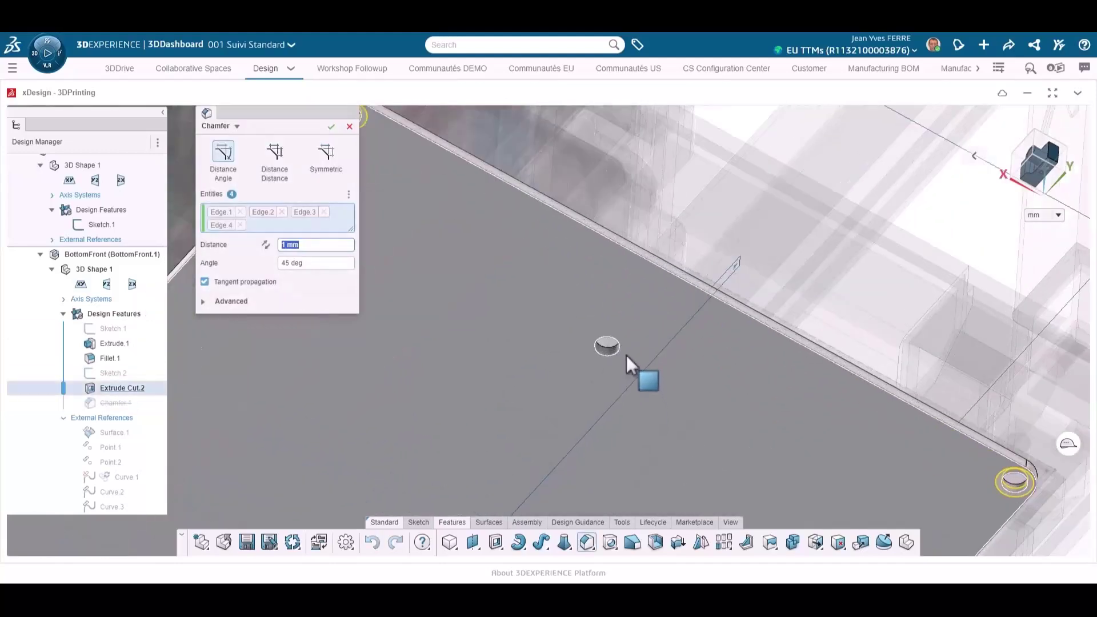
{"action": "left_click", "coordinate": [621, 348]}
{"action": "scroll", "coordinate": [433, 486], "scroll_direction": "down", "scroll_amount": 5}
{"action": "scroll", "coordinate": [451, 466], "scroll_direction": "up", "scroll_amount": 5}
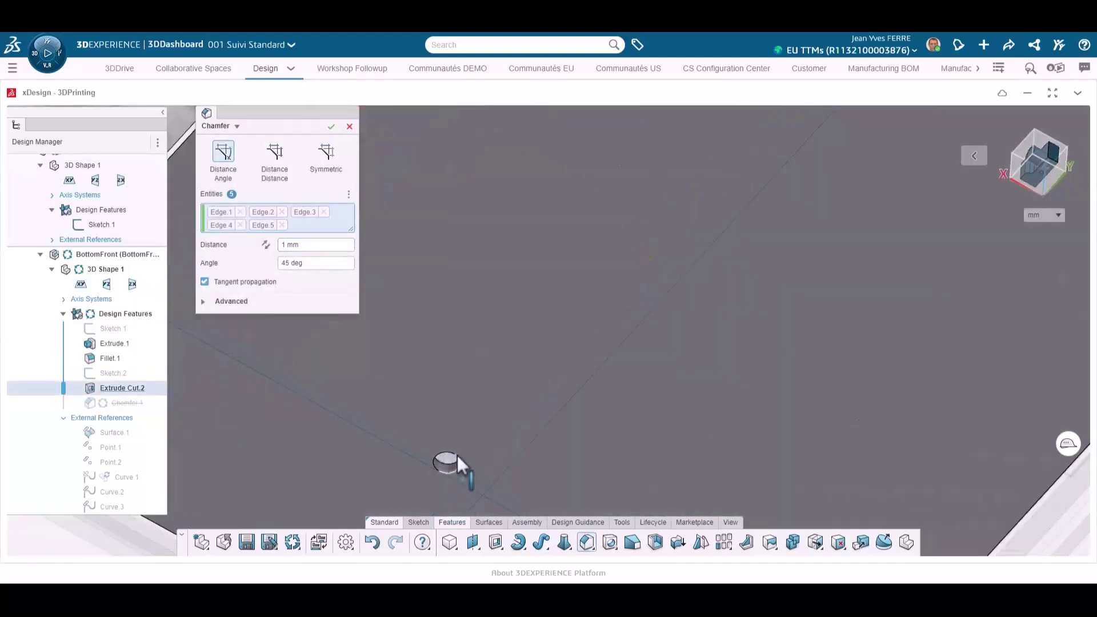
{"action": "left_click", "coordinate": [457, 455]}
{"action": "key", "text": "Return"}
{"action": "scroll", "coordinate": [626, 269], "scroll_direction": "down", "scroll_amount": 4}
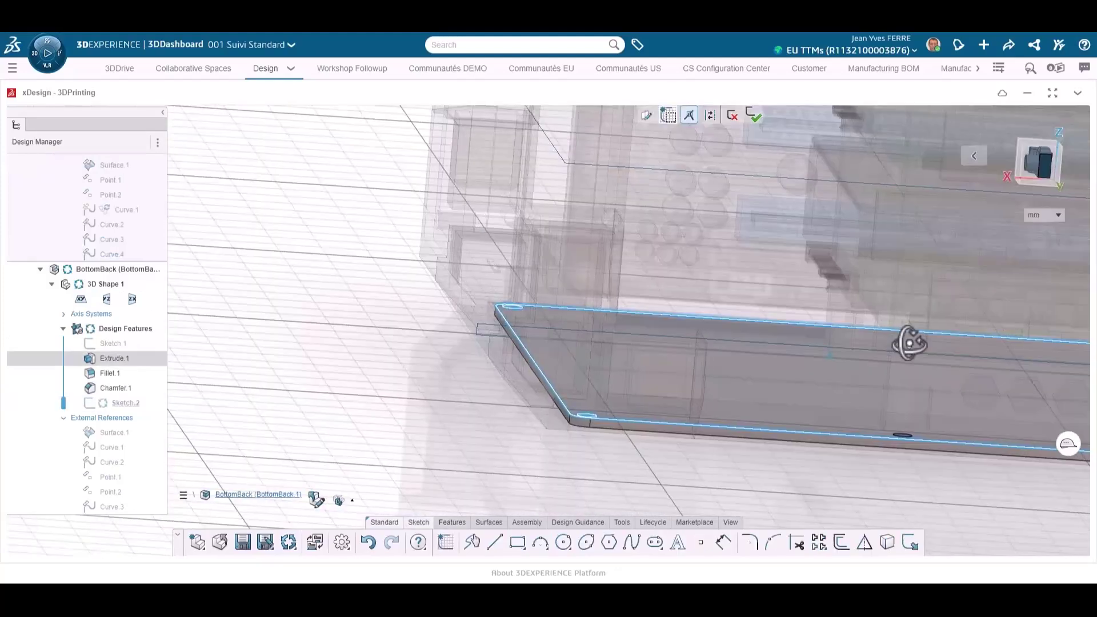
Project the circular mounting-hole edge of the HDD Tray into the hole sketch on the BottomBack plate
{"action": "middle_click_drag", "start_coordinate": [908, 341], "coordinate": [914, 348]}
{"action": "scroll", "coordinate": [914, 348], "scroll_direction": "up", "scroll_amount": 5}
{"action": "scroll", "coordinate": [873, 328], "scroll_direction": "up", "scroll_amount": 2}
{"action": "left_click", "coordinate": [872, 330]}
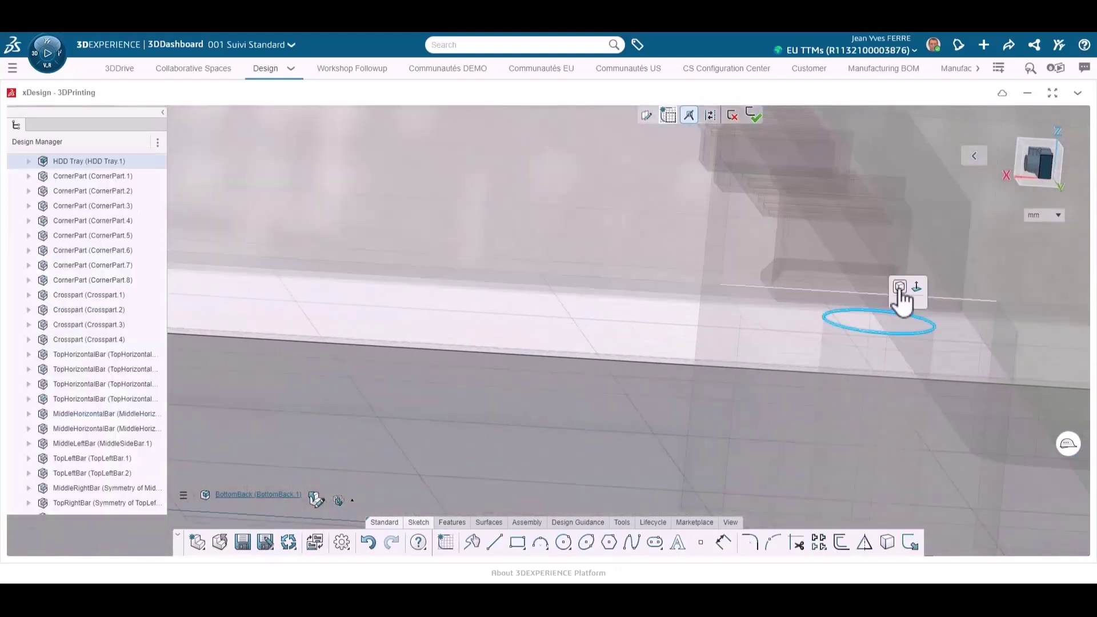
{"action": "left_click", "coordinate": [898, 290]}
{"action": "scroll", "coordinate": [838, 396], "scroll_direction": "down", "scroll_amount": 4}
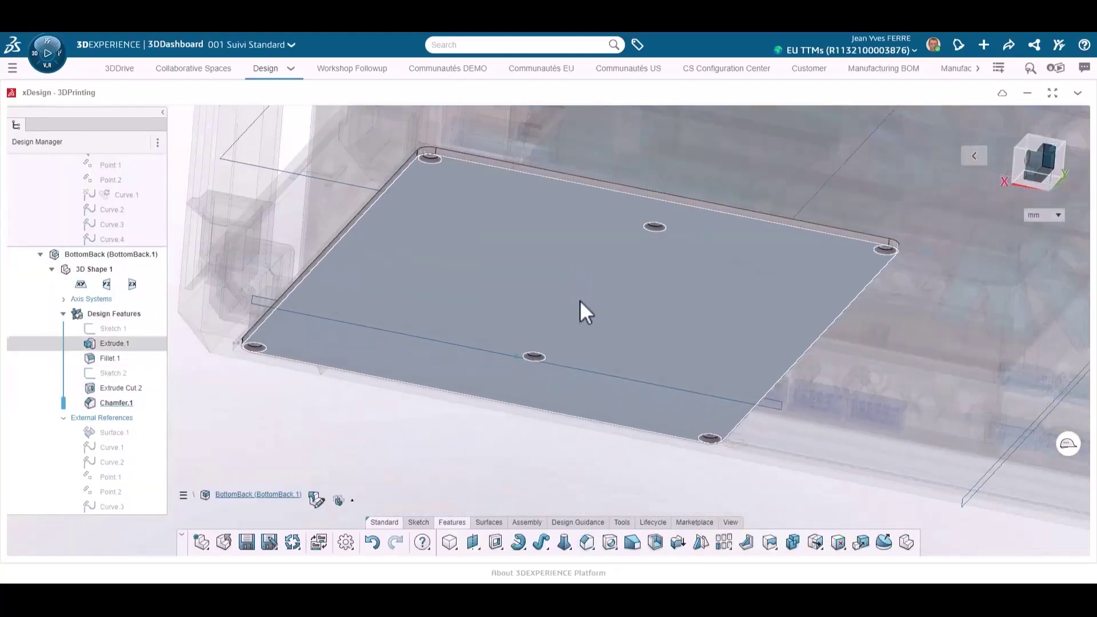
{"action": "scroll", "coordinate": [580, 300], "scroll_direction": "down", "scroll_amount": 3}
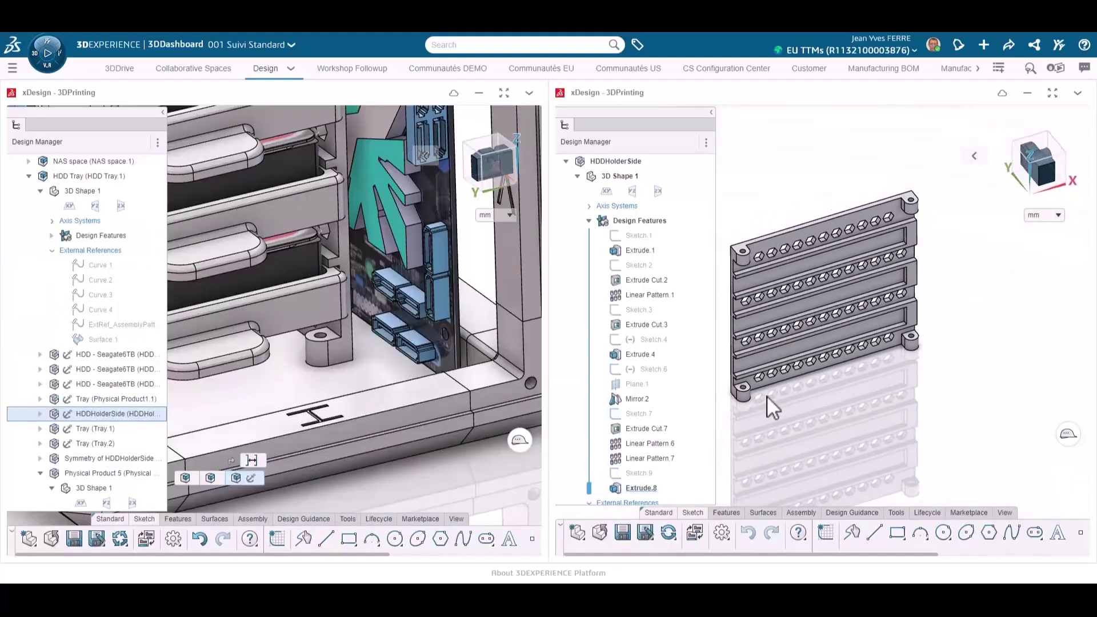
Cut the hexagonal profile 5 mm deep into the mounting lug of HDDHolderSide
{"action": "scroll", "coordinate": [766, 395], "scroll_direction": "up", "scroll_amount": 6}
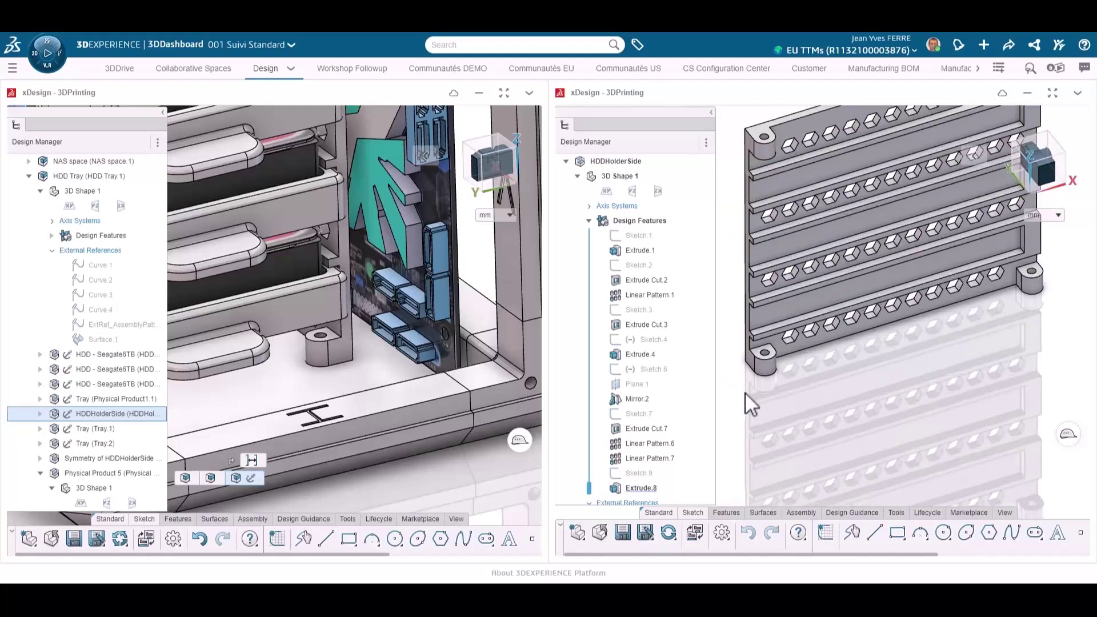
{"action": "left_click", "coordinate": [781, 337]}
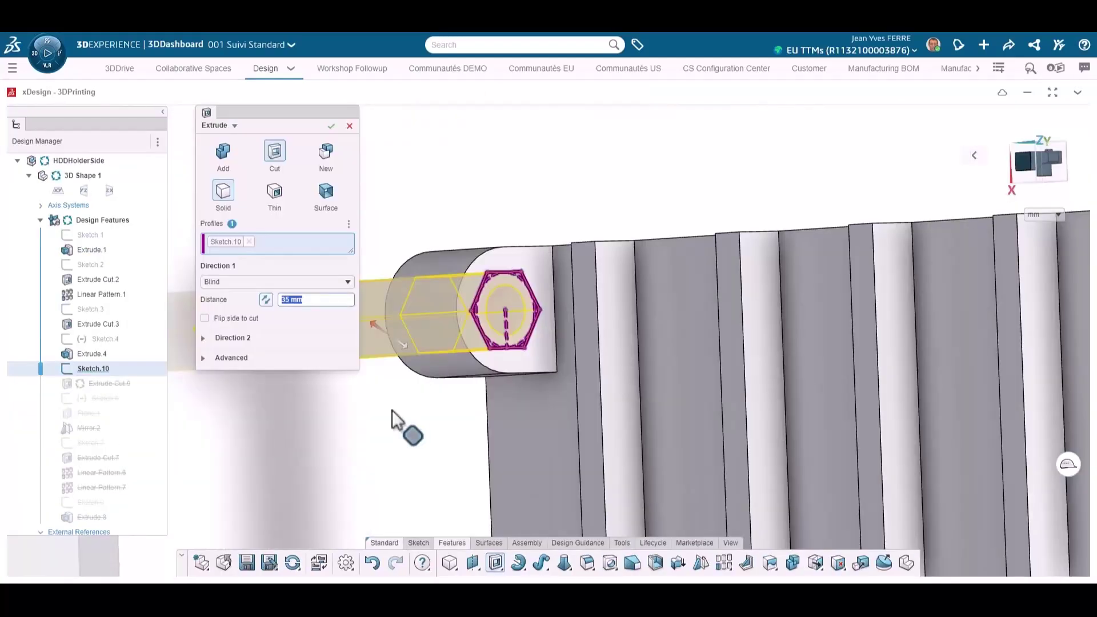
{"action": "type", "text": "5"}
{"action": "key", "text": "Return"}
{"action": "middle_click_drag", "start_coordinate": [434, 417], "coordinate": [520, 414]}
{"action": "left_click", "coordinate": [331, 126]}
Constrain the Sketch.10 construction line's endpoint to the holder edge, and add Extrude Cut.9 to the features mirrored about Plane.1
{"action": "scroll", "coordinate": [519, 274], "scroll_direction": "down", "scroll_amount": 5}
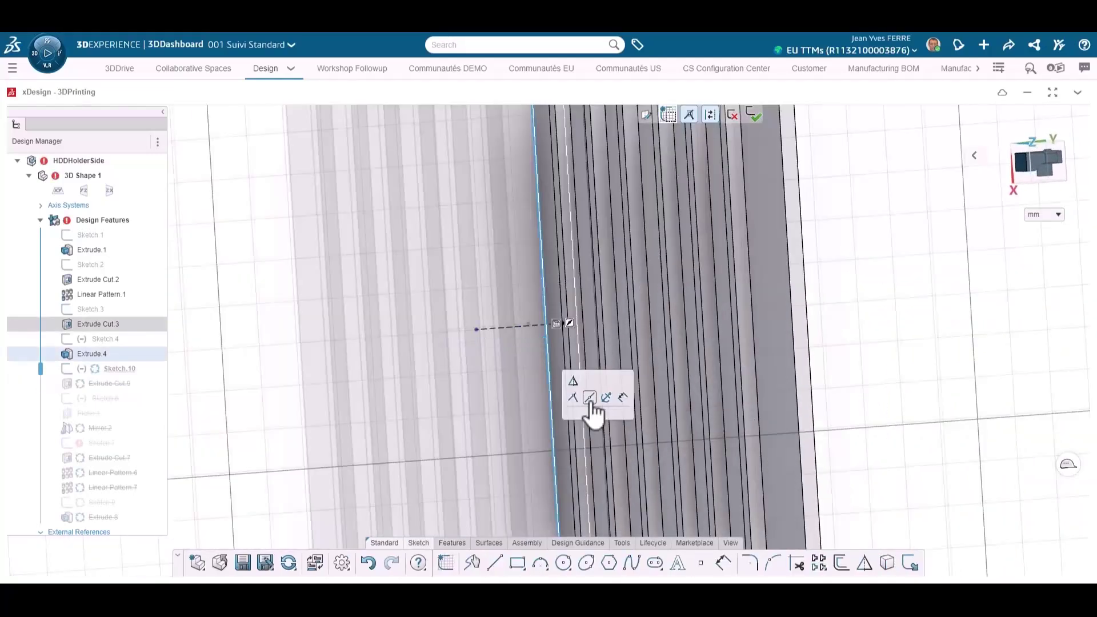
{"action": "left_click", "coordinate": [589, 402]}
{"action": "scroll", "coordinate": [444, 337], "scroll_direction": "down", "scroll_amount": 5}
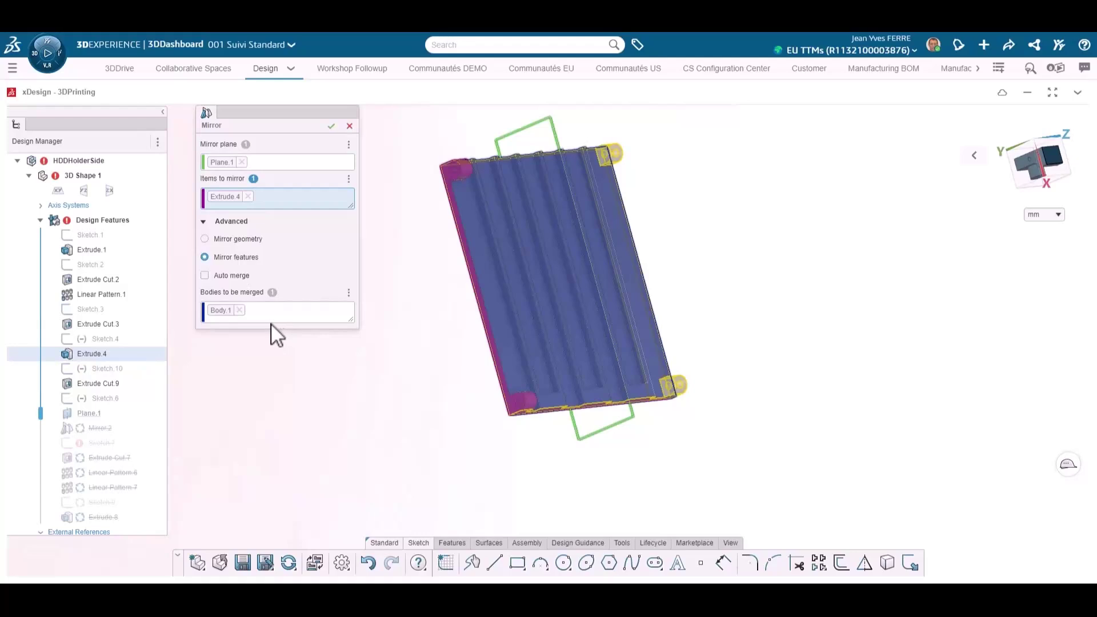
{"action": "left_click", "coordinate": [92, 383]}
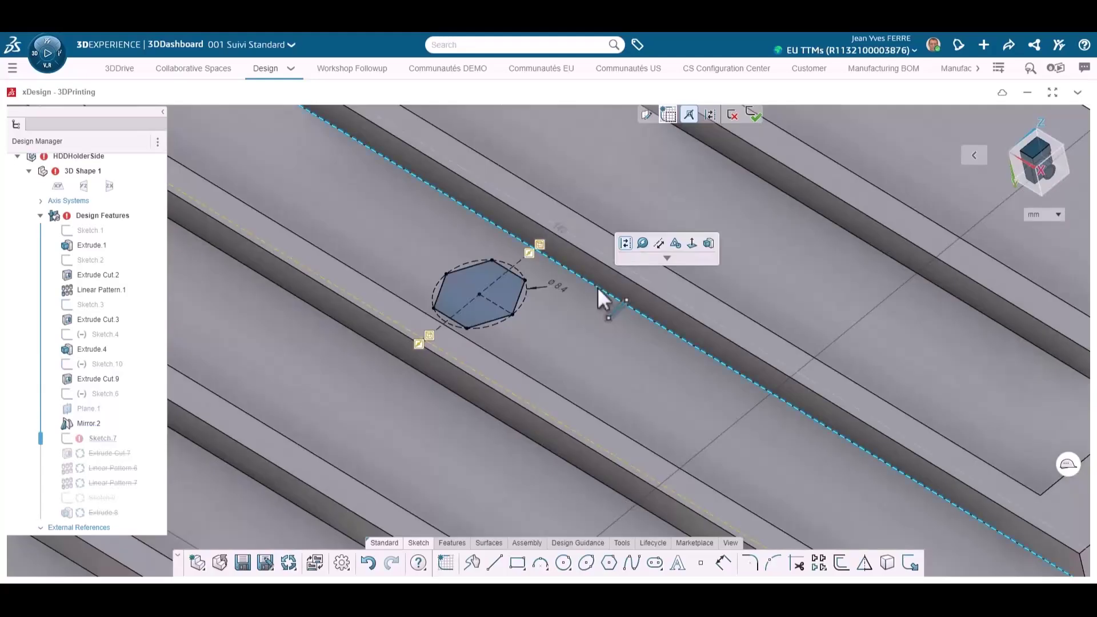
Repair Sketch.7 by deleting the hexagon construction line's broken edge constraints and attaching its ends to the groove edges
{"action": "key", "text": "Delete"}
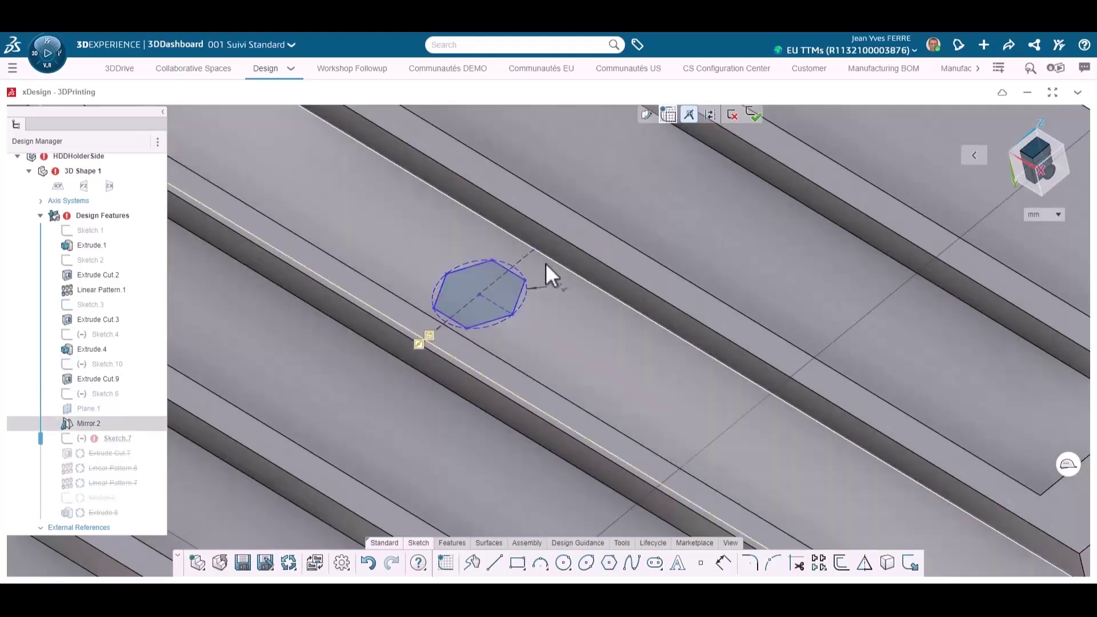
{"action": "left_click", "coordinate": [535, 248]}
{"action": "left_click", "coordinate": [553, 259], "text": "ctrl"}
{"action": "left_click", "coordinate": [592, 216]}
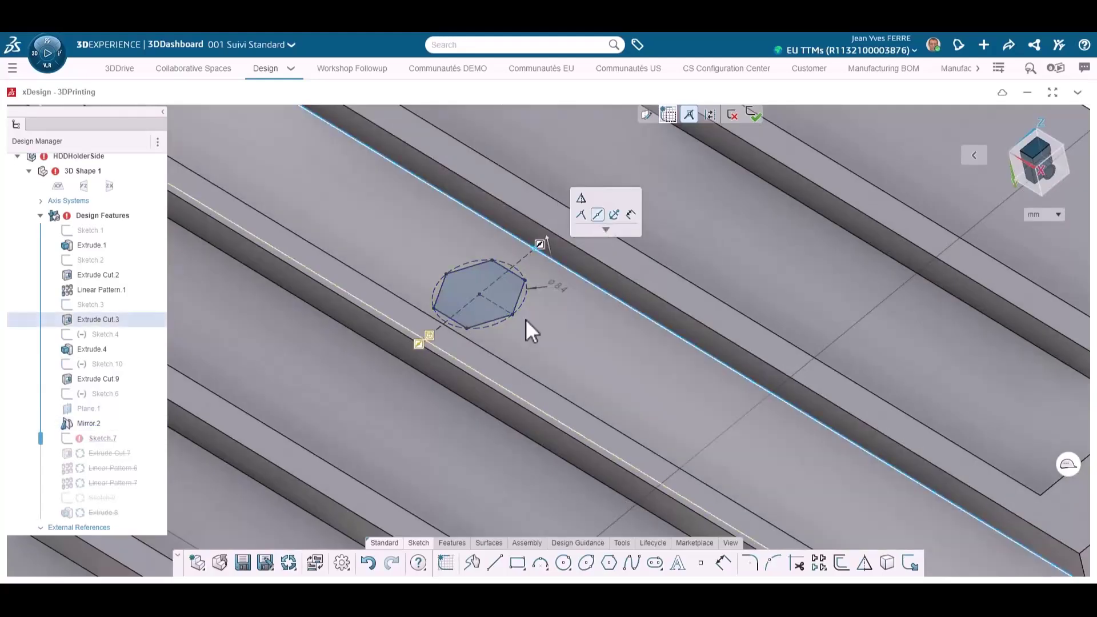
{"action": "left_click", "coordinate": [445, 357]}
{"action": "key", "text": "Delete"}
{"action": "middle_click_drag", "start_coordinate": [468, 363], "coordinate": [412, 382]}
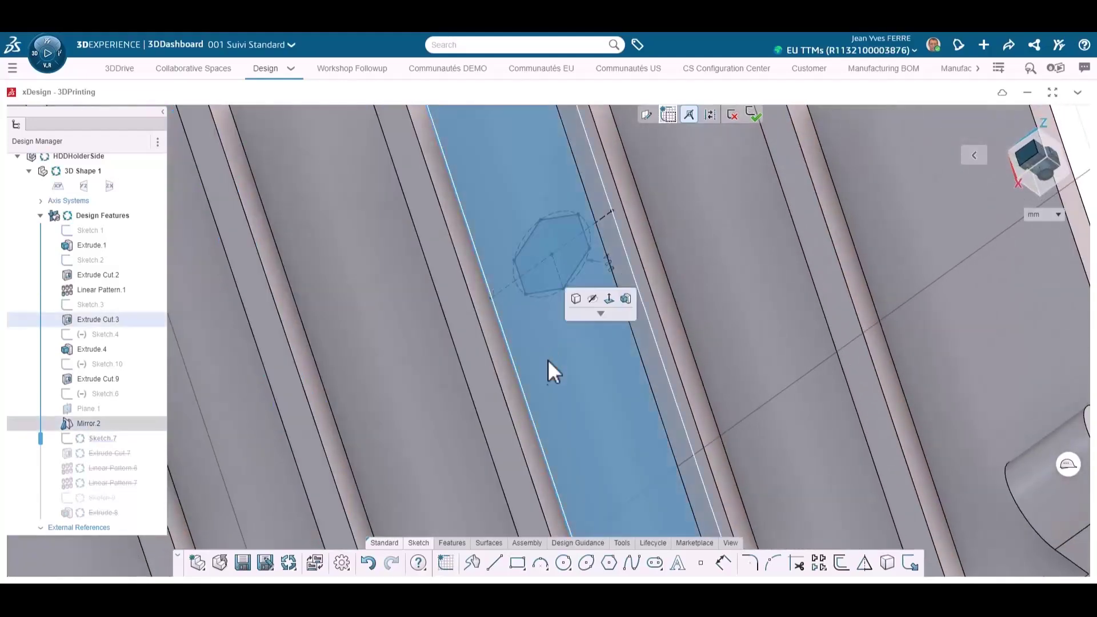
{"action": "scroll", "coordinate": [548, 361], "scroll_direction": "down", "scroll_amount": 5}
{"action": "left_click", "coordinate": [754, 114]}
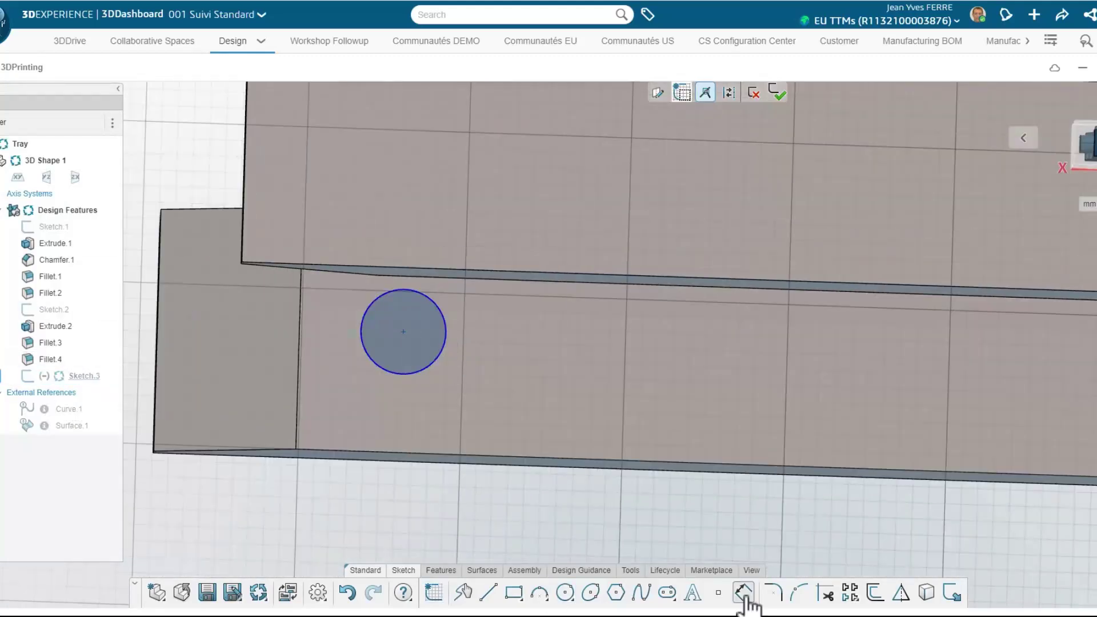
Dimension the tray's hole circle 7.5 mm from the lower edge, 15 mm from the bar end and 4.2 mm in diameter
{"action": "left_click", "coordinate": [743, 593]}
{"action": "left_click", "coordinate": [437, 462]}
{"action": "left_click", "coordinate": [403, 332]}
{"action": "left_click", "coordinate": [150, 387]}
{"action": "type", "text": "7.5"}
{"action": "key", "text": "Return"}
{"action": "left_click", "coordinate": [318, 193]}
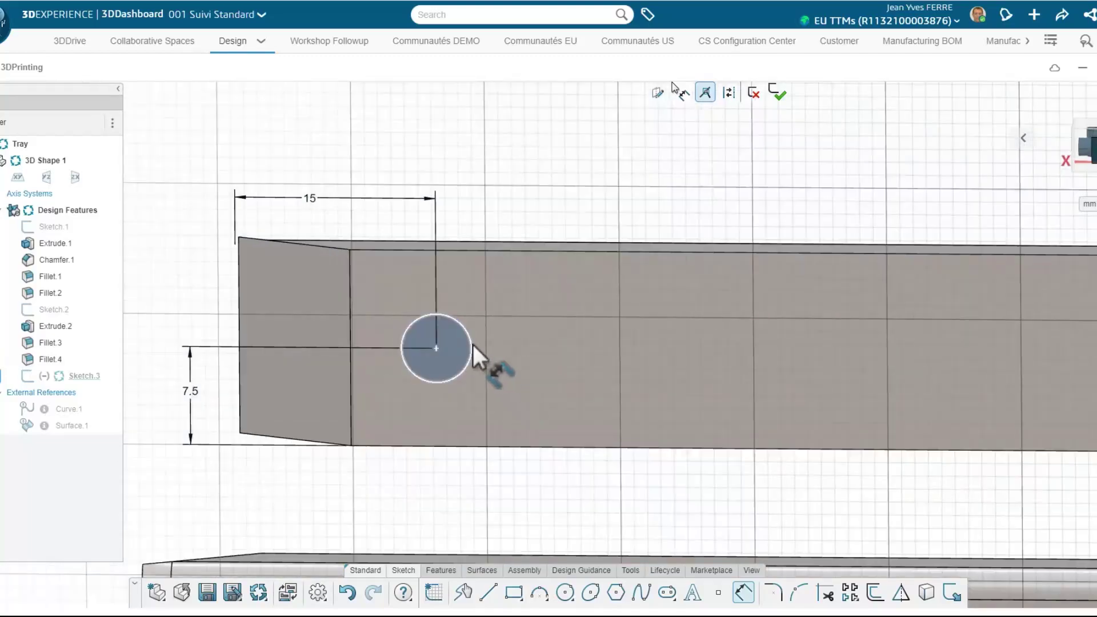
{"action": "left_click", "coordinate": [472, 344]}
{"action": "left_click", "coordinate": [516, 306]}
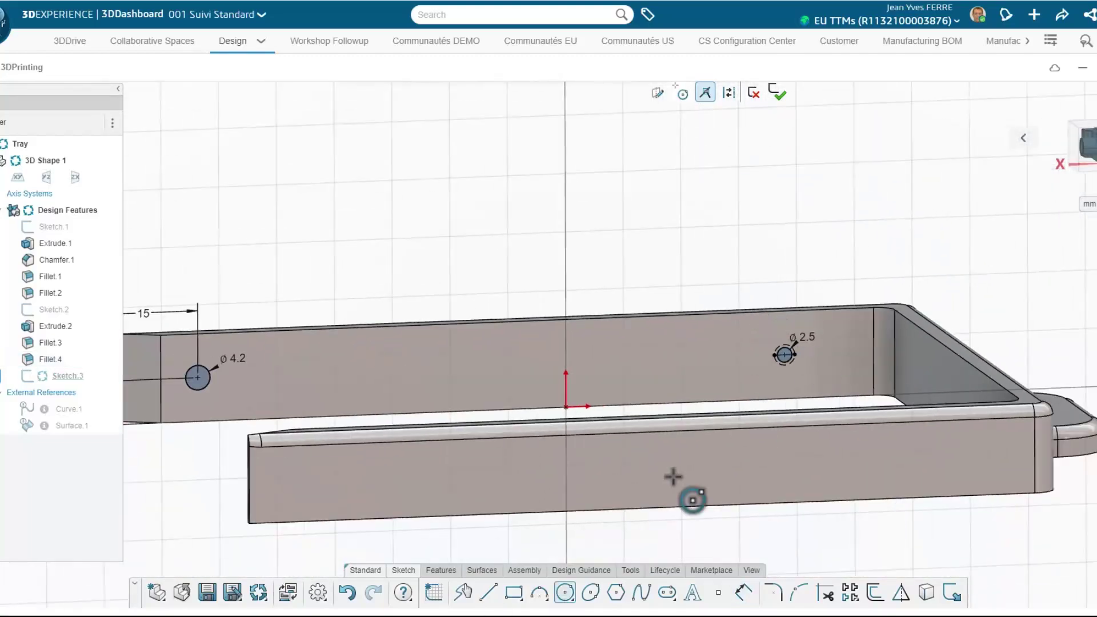
Draw a second hole circle on the same tray side wall, near the handle end
{"action": "scroll", "coordinate": [781, 364], "scroll_direction": "up", "scroll_amount": 5}
{"action": "left_click", "coordinate": [791, 339]}
{"action": "left_click", "coordinate": [820, 366]}
{"action": "scroll", "coordinate": [783, 322], "scroll_direction": "up", "scroll_amount": 5}
{"action": "key", "text": "Escape"}
{"action": "scroll", "coordinate": [781, 428], "scroll_direction": "down", "scroll_amount": 10}
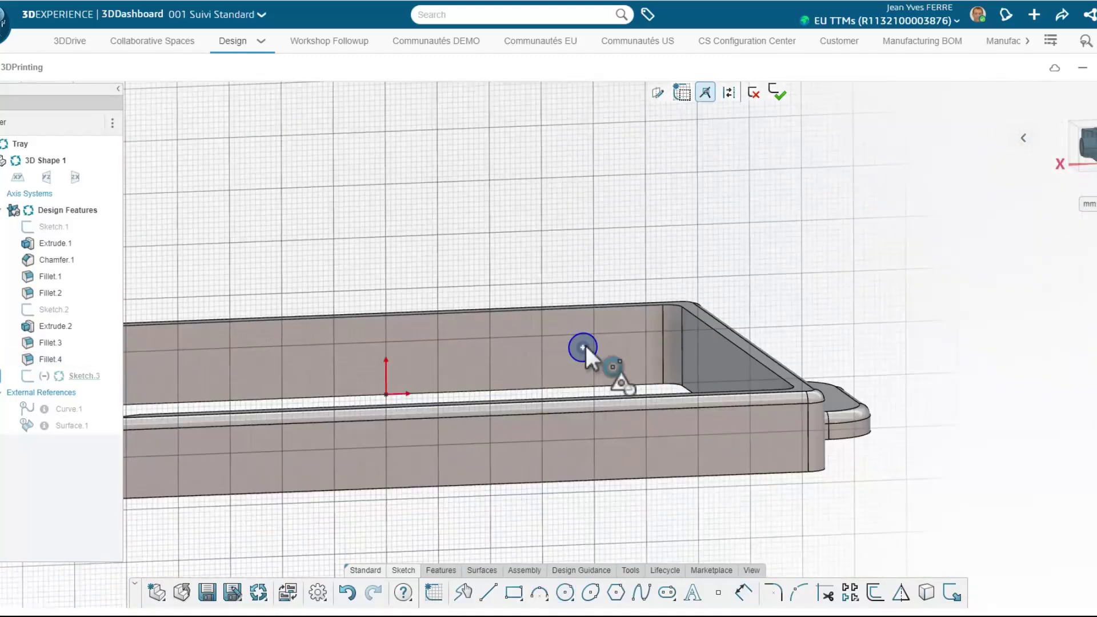
Constrain the second circle to the first hole, dimension their spacing at 101.6 mm and finish the sketch
{"action": "left_click", "coordinate": [583, 348]}
{"action": "scroll", "coordinate": [196, 387], "scroll_direction": "down", "scroll_amount": 2}
{"action": "scroll", "coordinate": [177, 363], "scroll_direction": "up", "scroll_amount": 1}
{"action": "left_click", "coordinate": [175, 360], "text": "ctrl"}
{"action": "left_click", "coordinate": [211, 313]}
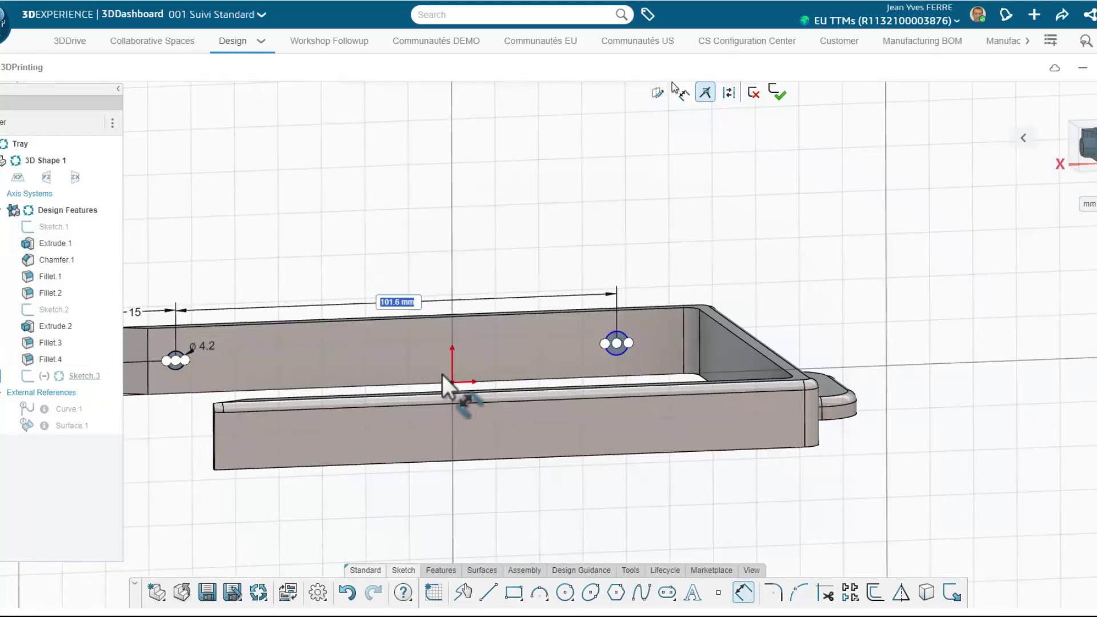
{"action": "left_click", "coordinate": [777, 91]}
{"action": "scroll", "coordinate": [313, 400], "scroll_direction": "up", "scroll_amount": 3}
{"action": "left_click", "coordinate": [254, 345]}
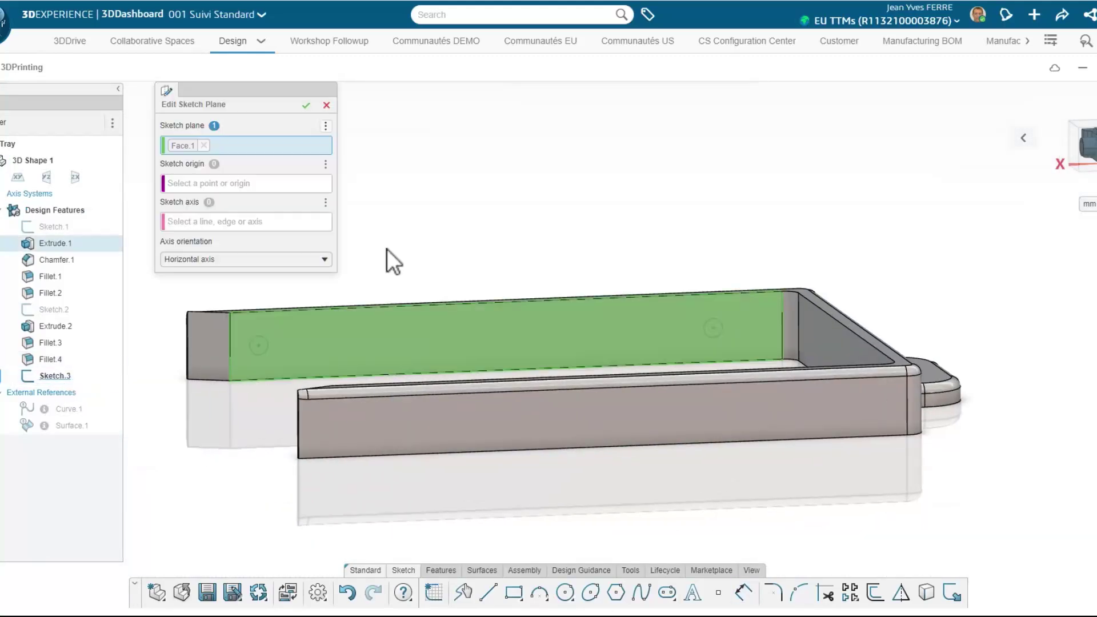
{"action": "left_click", "coordinate": [326, 105]}
Cut the two hole circles of Sketch.3 through the tray using the Through one way extent
{"action": "mouse_move", "coordinate": [388, 251]}
{"action": "middle_mouse_down"}
{"action": "mouse_move", "coordinate": [469, 362]}
{"action": "mouse_move", "coordinate": [657, 274]}
{"action": "middle_mouse_up"}
{"action": "left_click", "coordinate": [420, 362]}
{"action": "left_click", "coordinate": [441, 570]}
{"action": "left_click", "coordinate": [246, 280]}
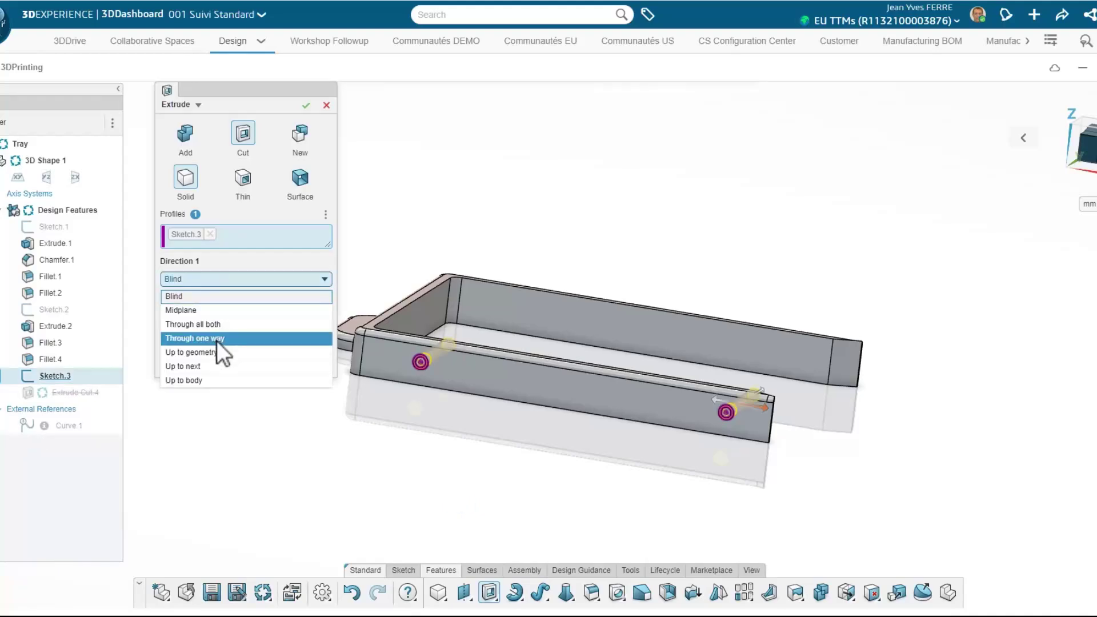
{"action": "left_click", "coordinate": [217, 339]}
{"action": "left_click", "coordinate": [255, 326]}
{"action": "left_click", "coordinate": [592, 592]}
{"action": "middle_click_drag", "start_coordinate": [781, 344], "coordinate": [474, 435]}
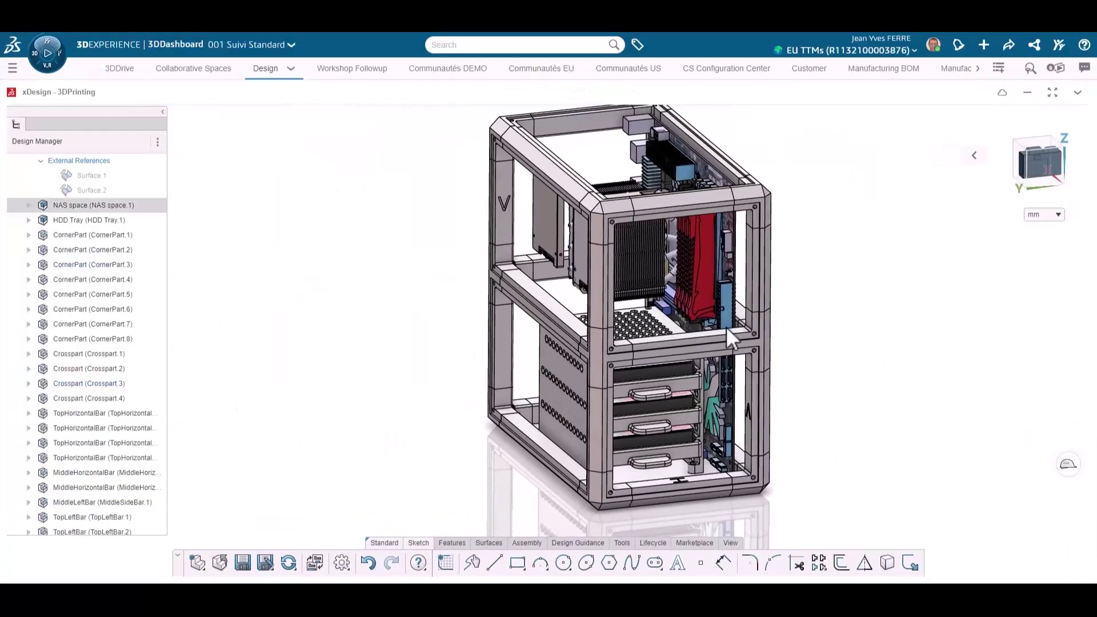
{"action": "middle_click_drag", "start_coordinate": [700, 341], "coordinate": [711, 334]}
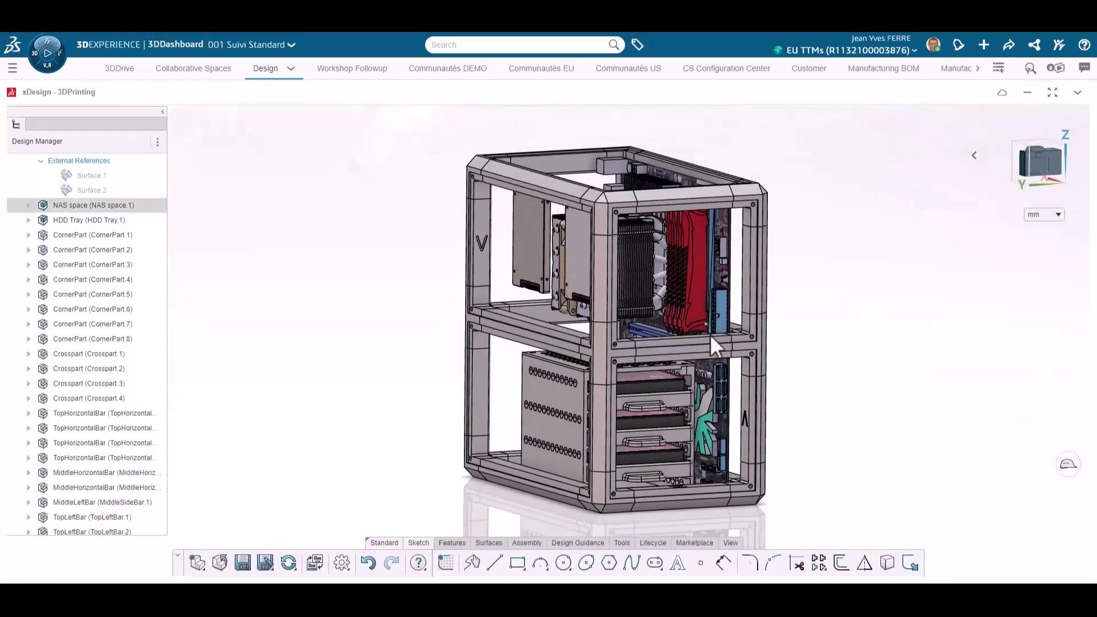
{"action": "middle_click_drag", "start_coordinate": [781, 338], "coordinate": [786, 341]}
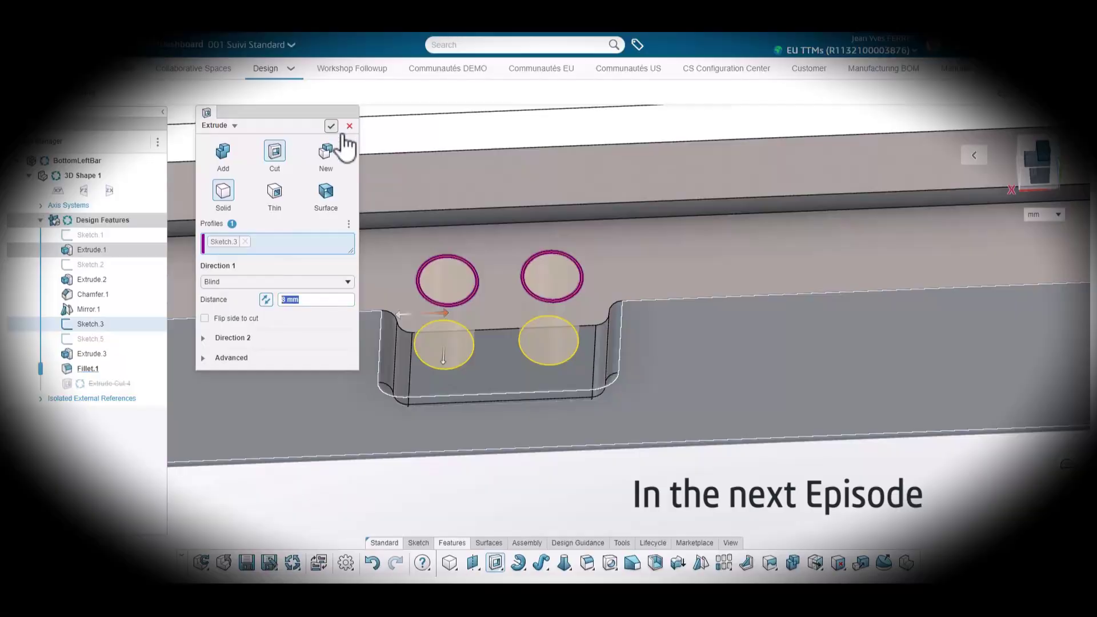
Cut the two circular profiles into BottomLeftBar, and select the bottom plate in the assembly
{"action": "left_click", "coordinate": [339, 133]}
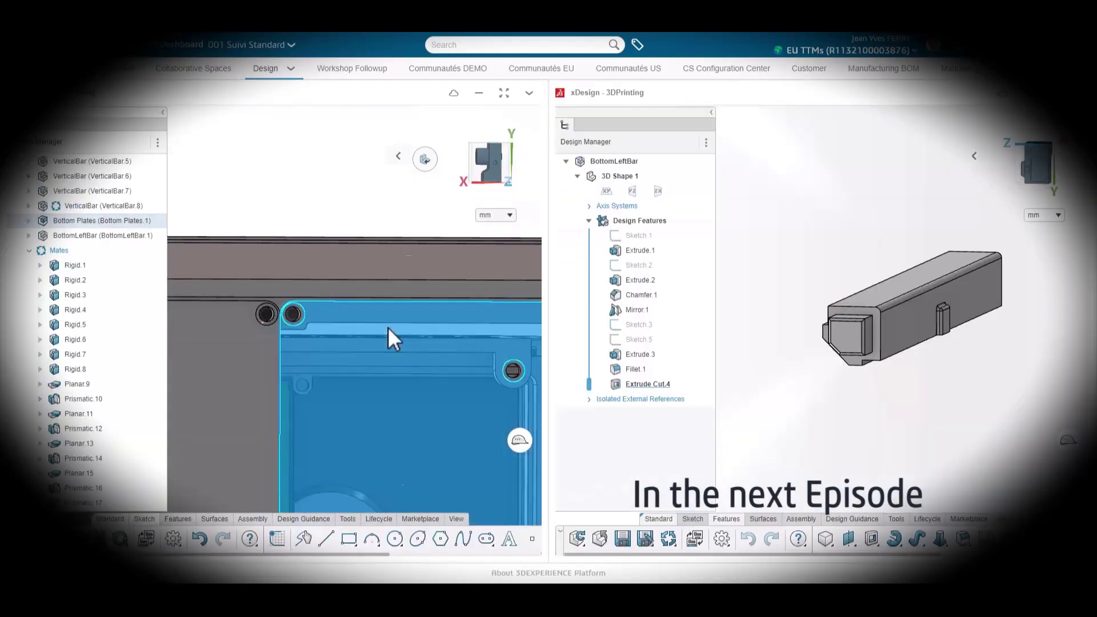
{"action": "left_click", "coordinate": [388, 327]}
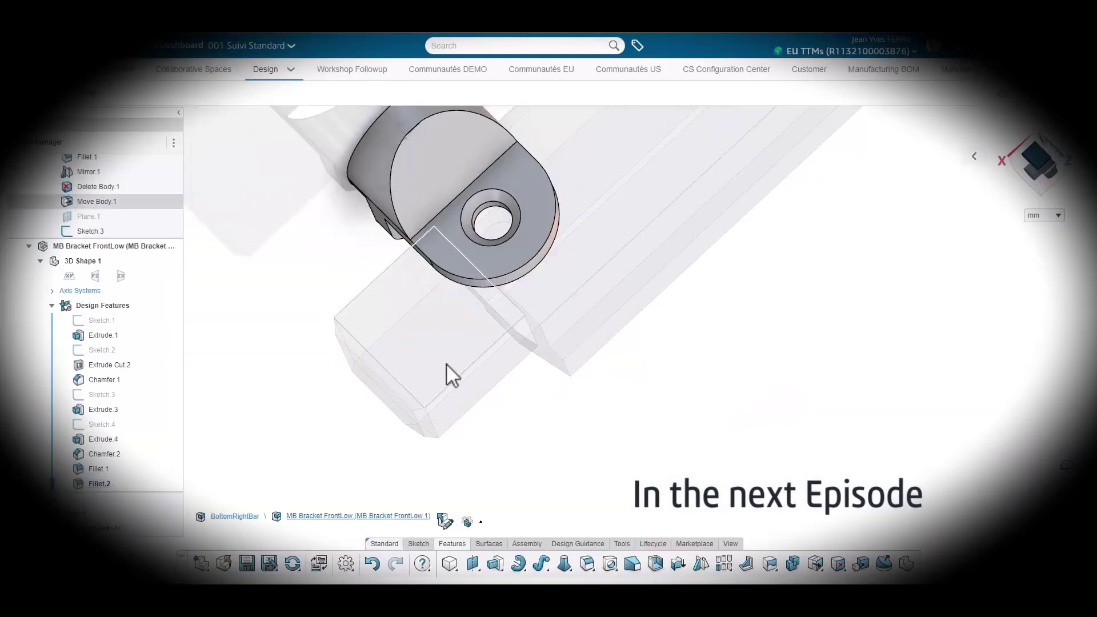
Apply a 1 mm fillet to the rib and plate edges of the MB Bracket FrontLow, including its lower edge
{"action": "middle_click_drag", "start_coordinate": [416, 385], "coordinate": [397, 295]}
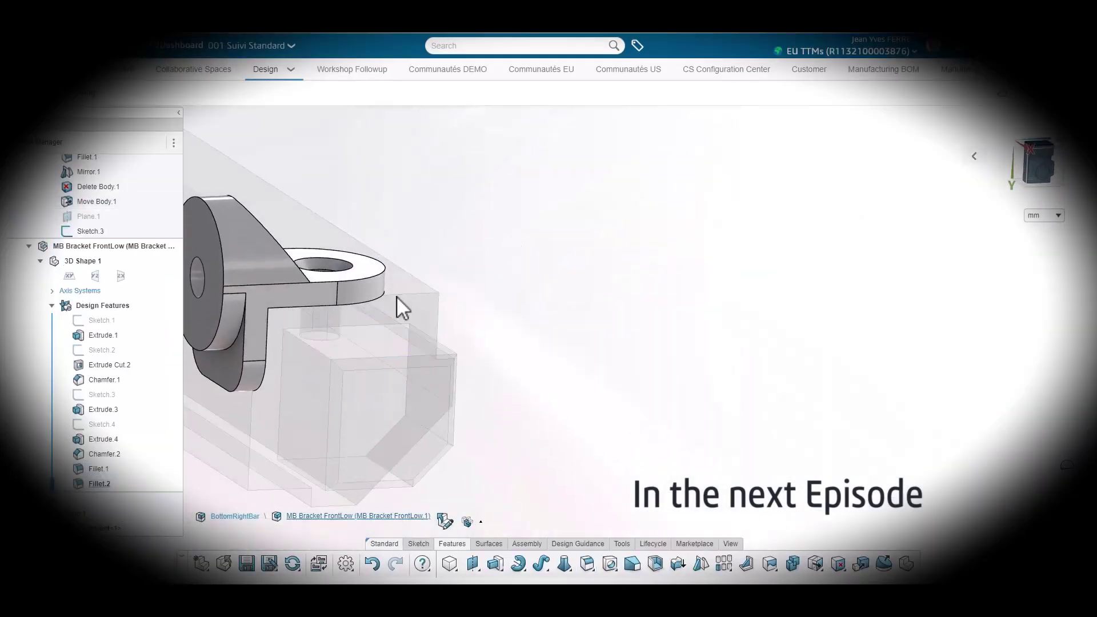
{"action": "scroll", "coordinate": [396, 296], "scroll_direction": "down", "scroll_amount": 4}
{"action": "scroll", "coordinate": [279, 313], "scroll_direction": "up", "scroll_amount": 5}
{"action": "middle_click_drag", "start_coordinate": [279, 313], "coordinate": [429, 363]}
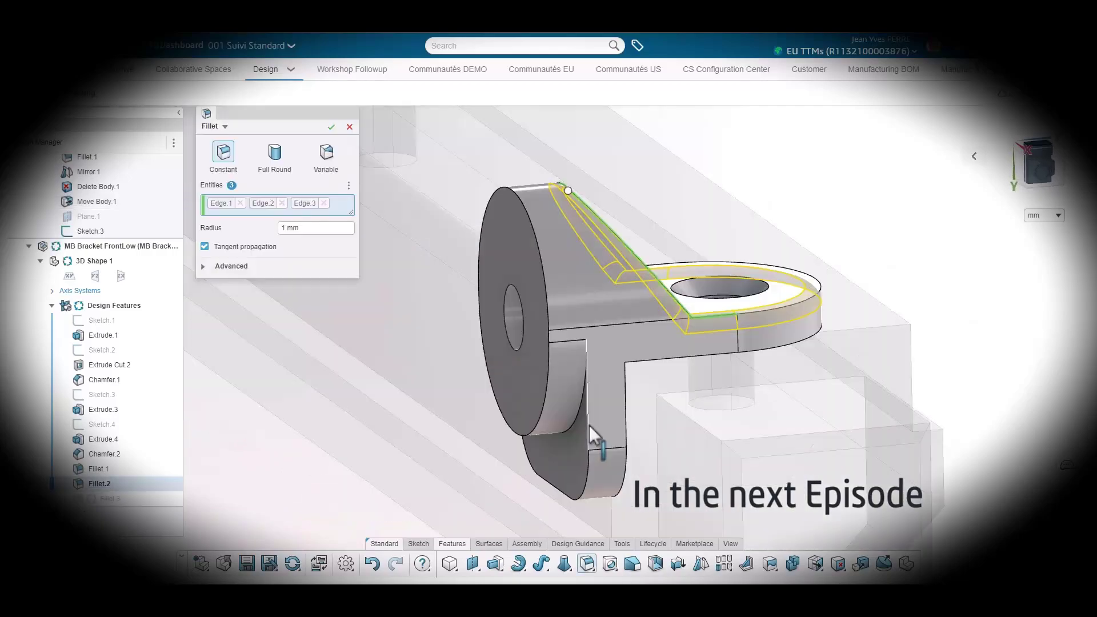
{"action": "left_click", "coordinate": [580, 423]}
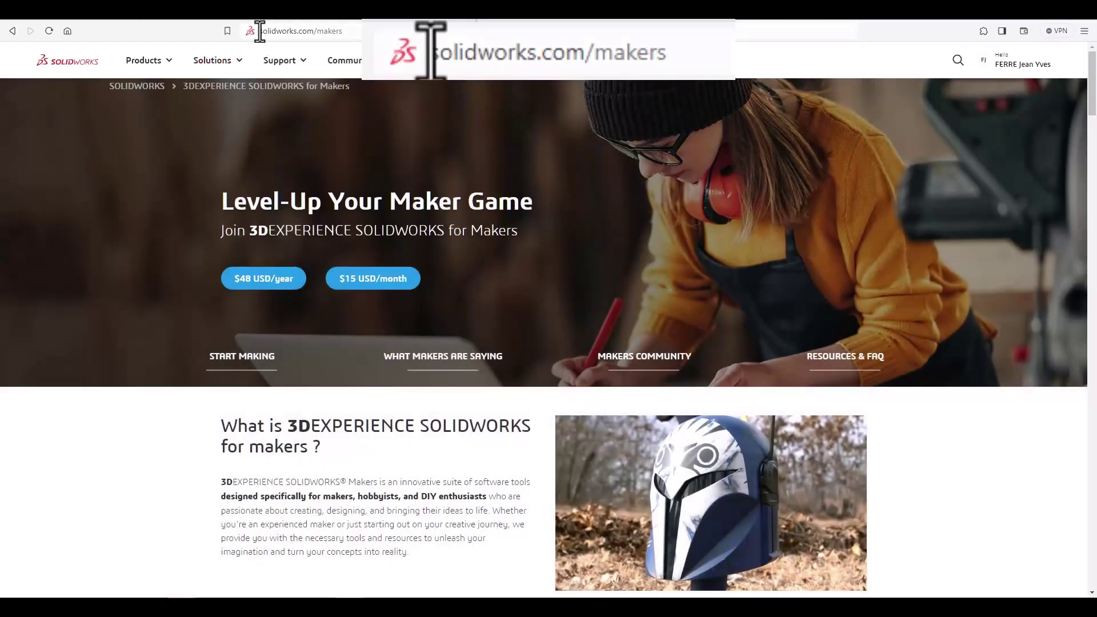
Switch to the solidworks.com/makers page in the browser and review the monthly and yearly subscription options
{"action": "mouse_move", "coordinate": [277, 62]}
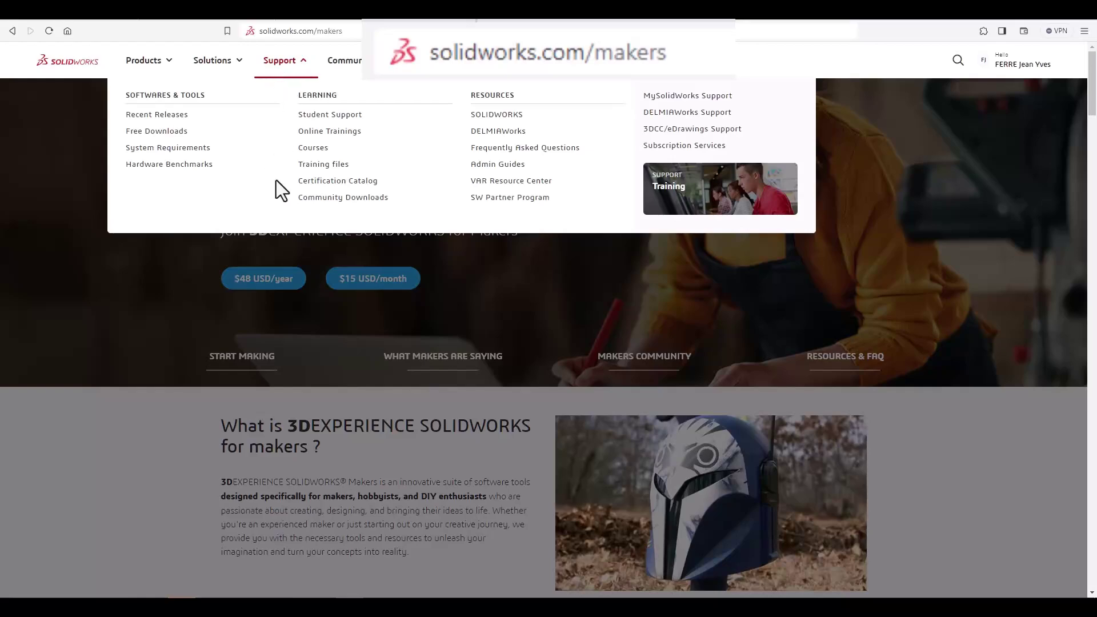
{"action": "scroll", "coordinate": [538, 303], "scroll_direction": "down", "scroll_amount": 12}
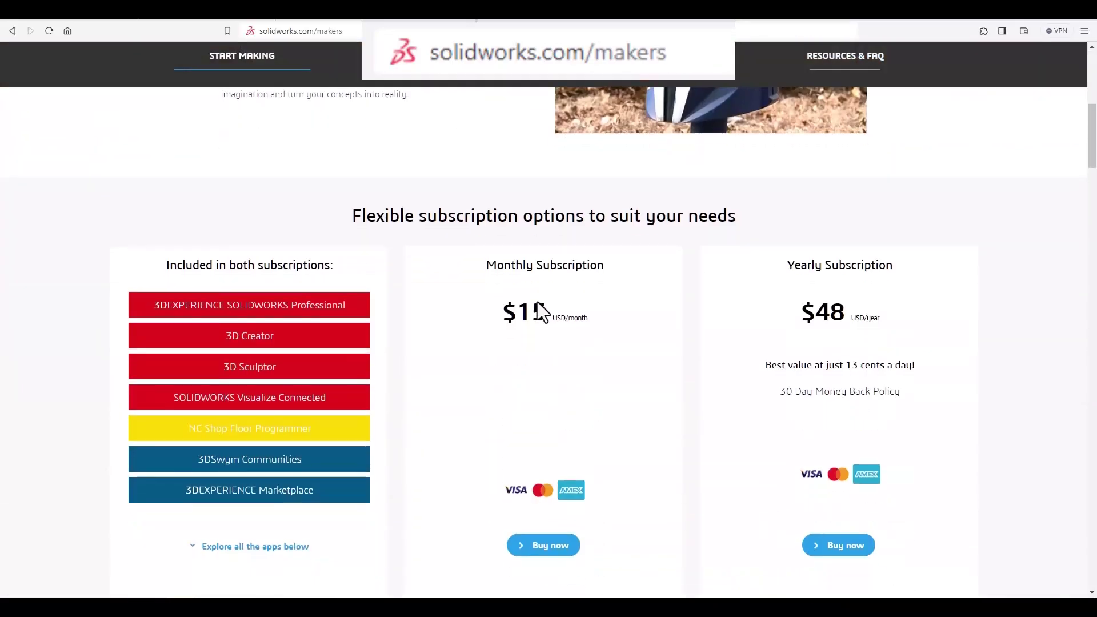
{"action": "scroll", "coordinate": [831, 269], "scroll_direction": "up", "scroll_amount": 5}
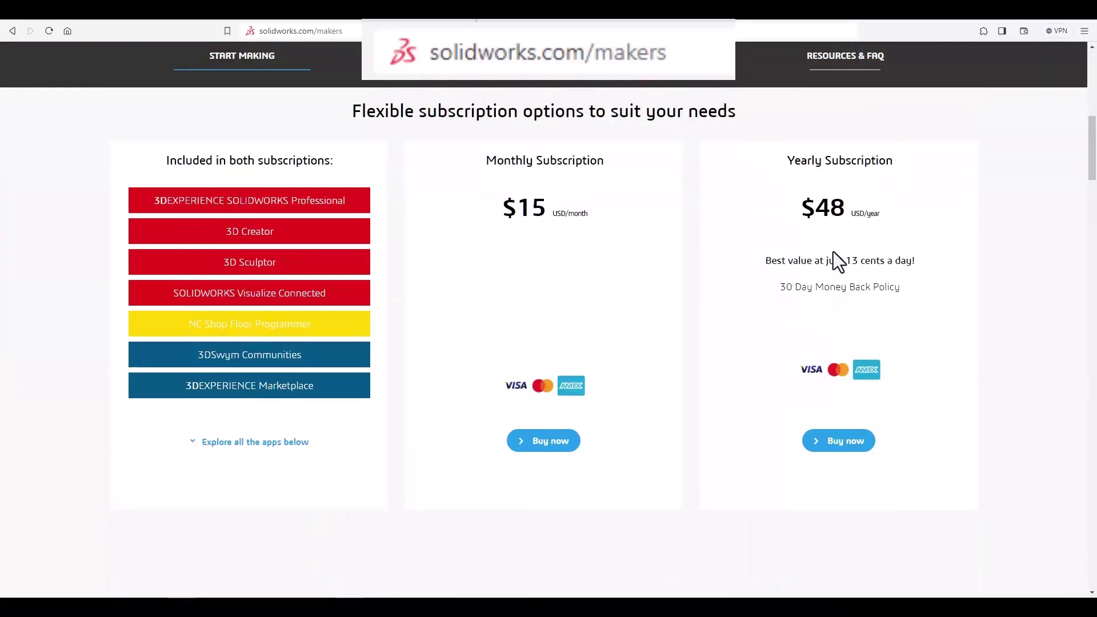